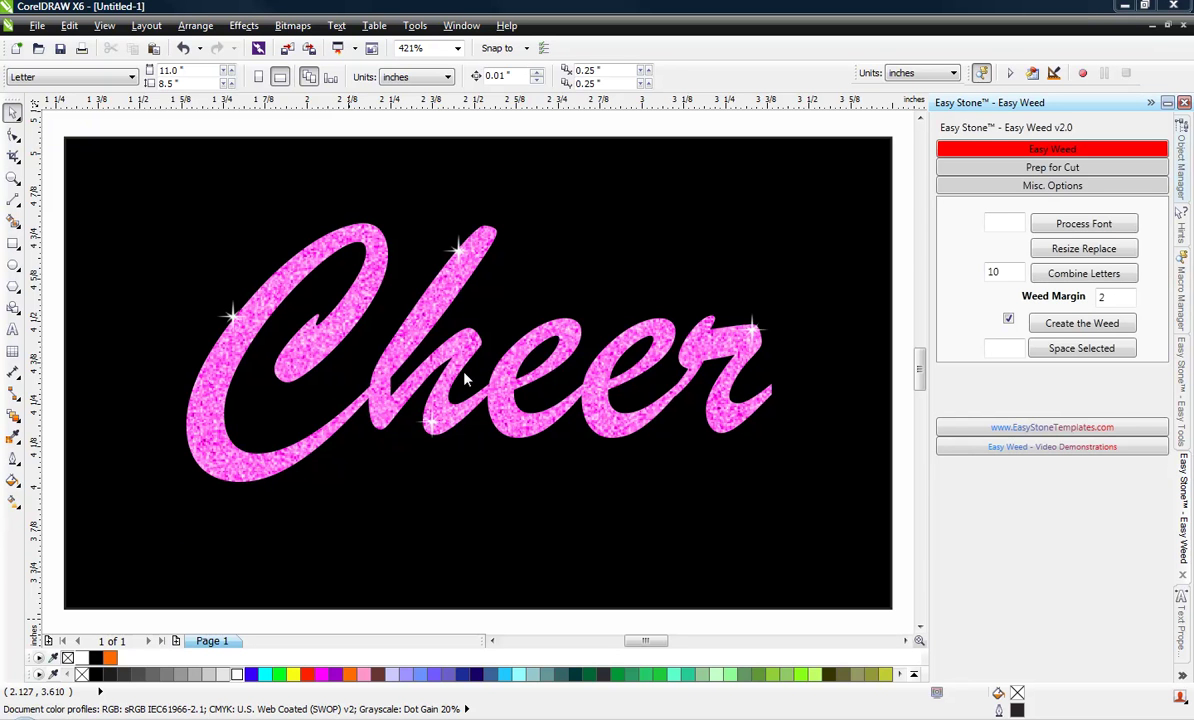
- Type the word 'Cheer' as new text below the example artwork
scroll(464, 377, "down", 3)
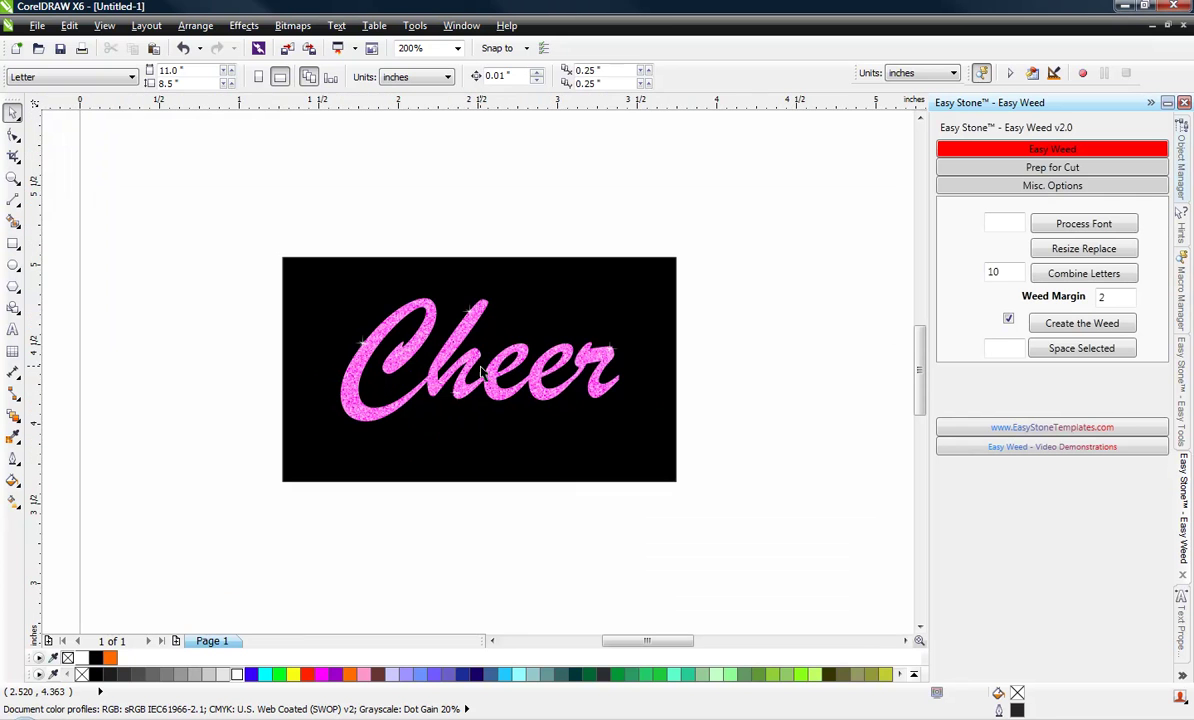
left_click(13, 329)
scroll(368, 453, "down", 2)
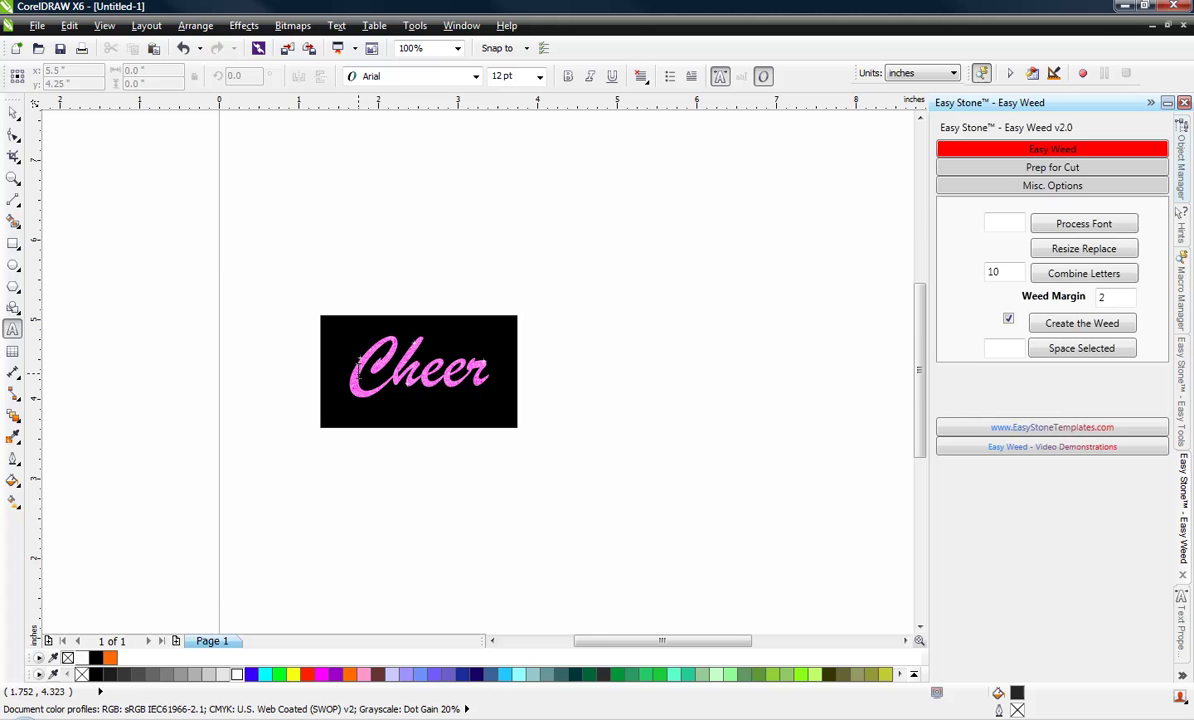
scroll(399, 521, "up", 2)
left_click(419, 478)
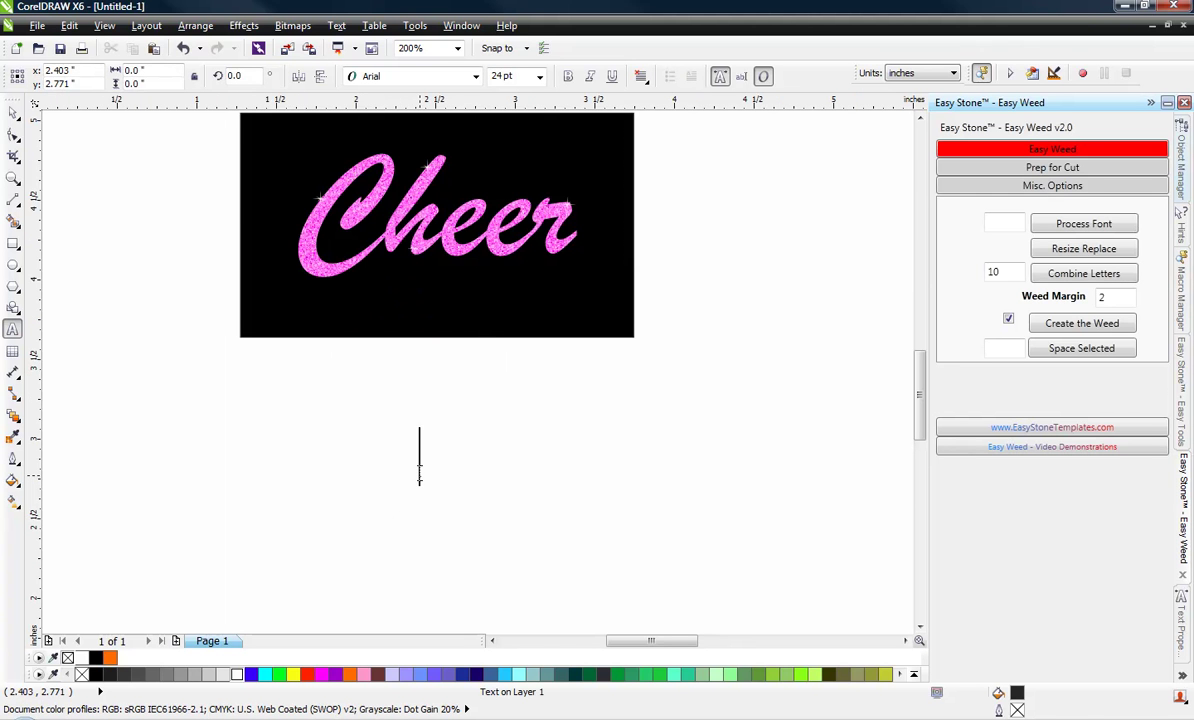
type("Che")
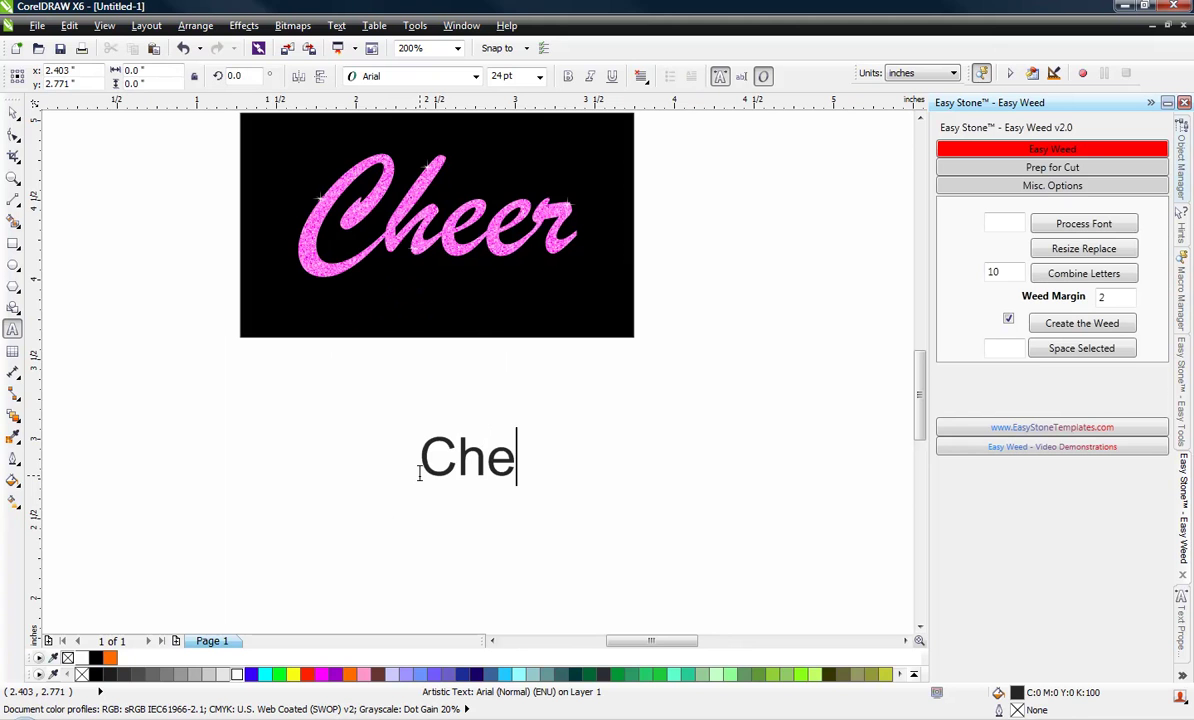
type("er")
key("Escape")
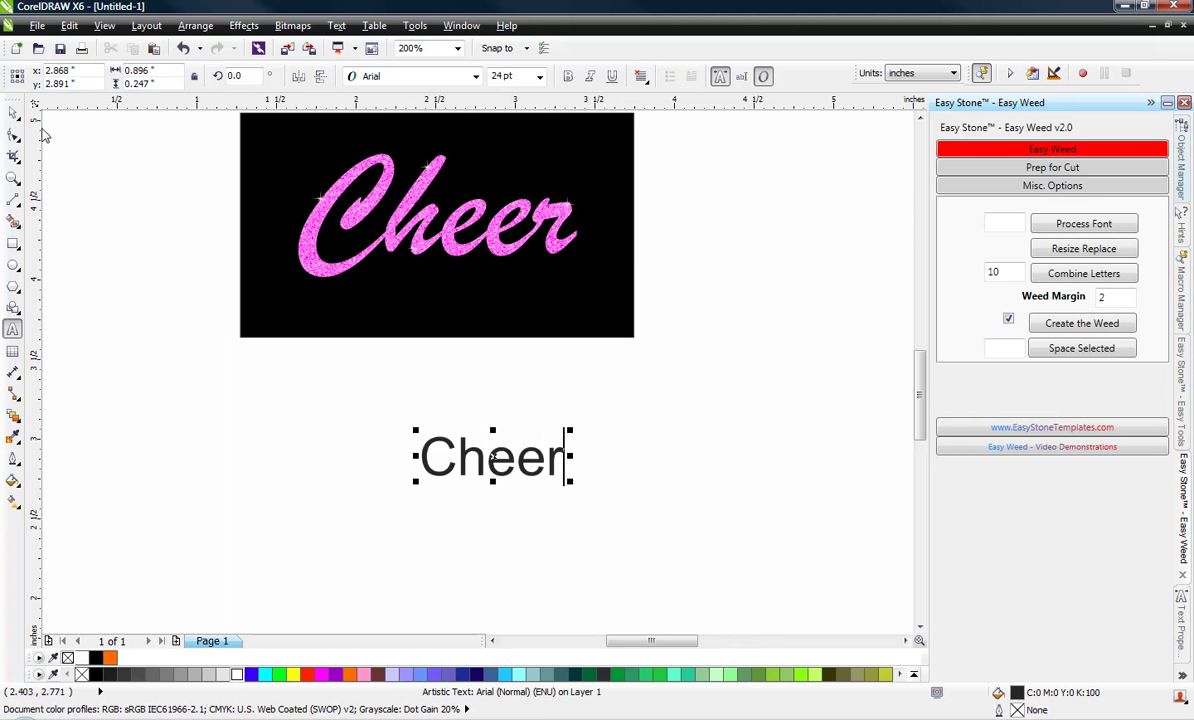
- Set Cheer to Brush Script MT and enlarge it to about 30.7 pt
left_click(18, 115)
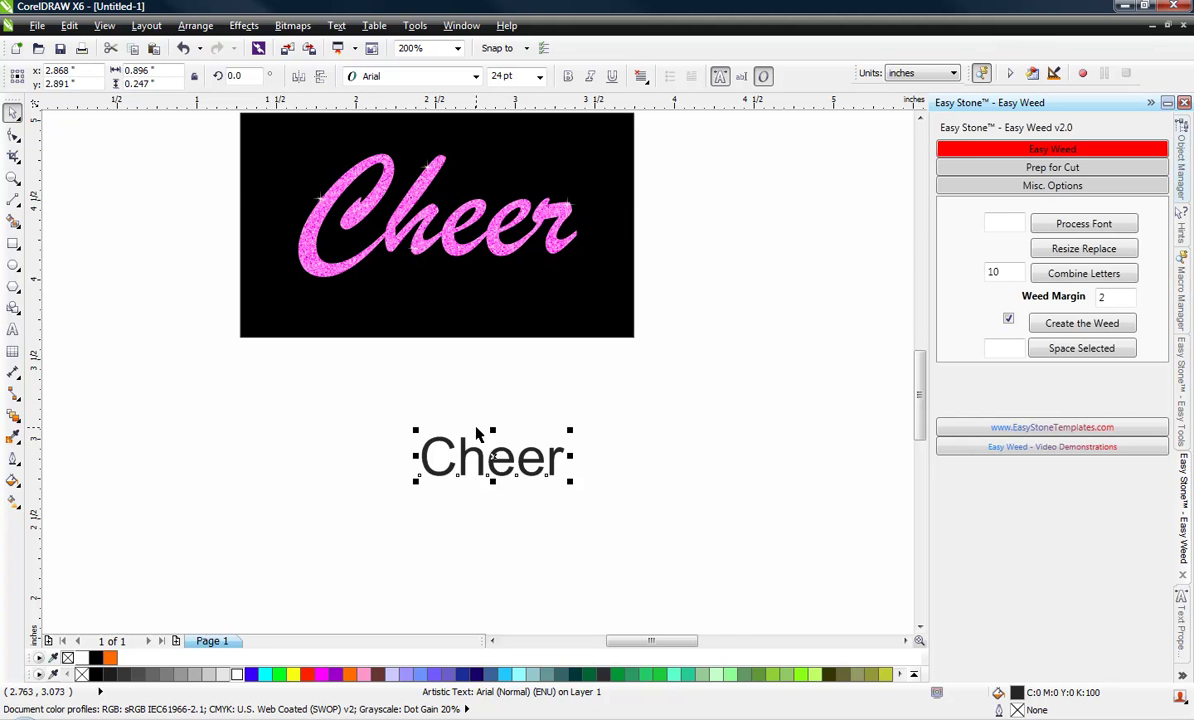
left_click(445, 76)
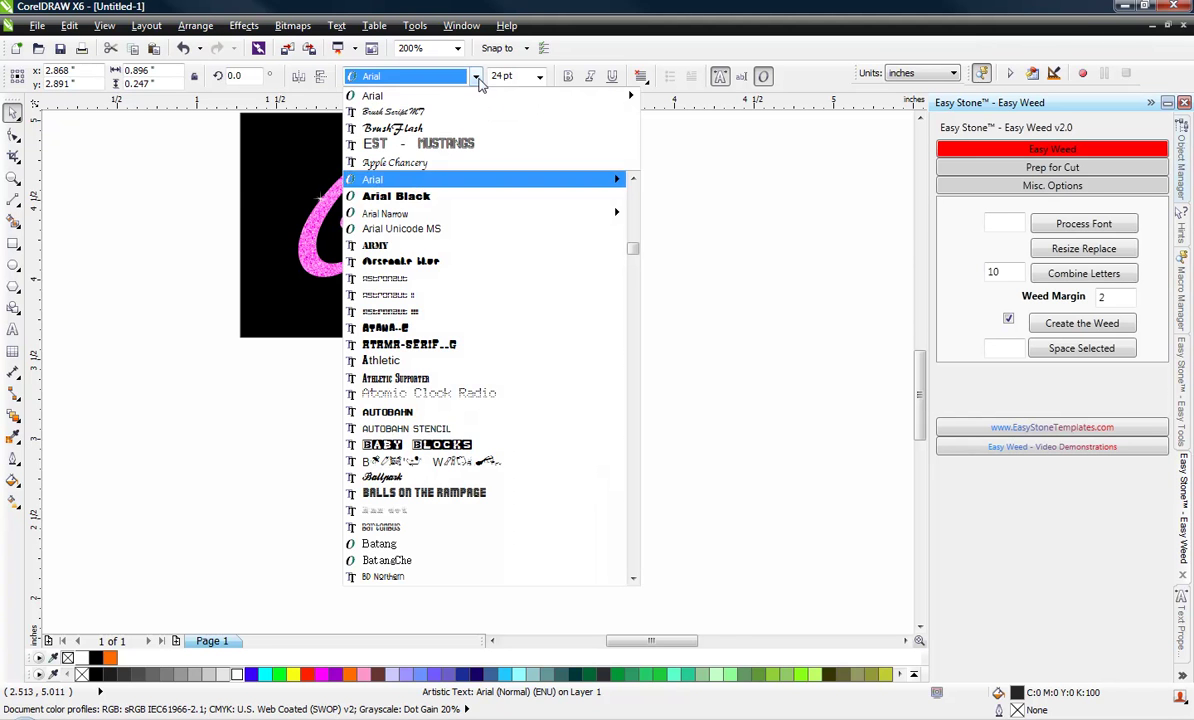
left_click(440, 113)
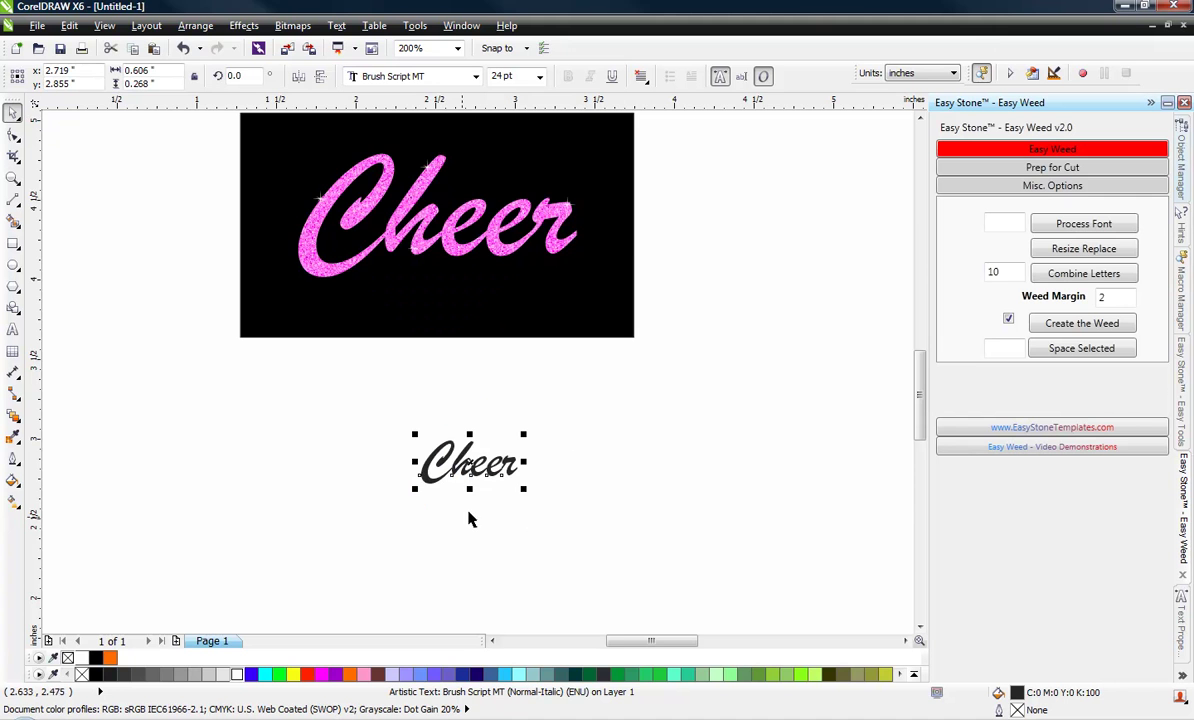
scroll(480, 470, "up", 2)
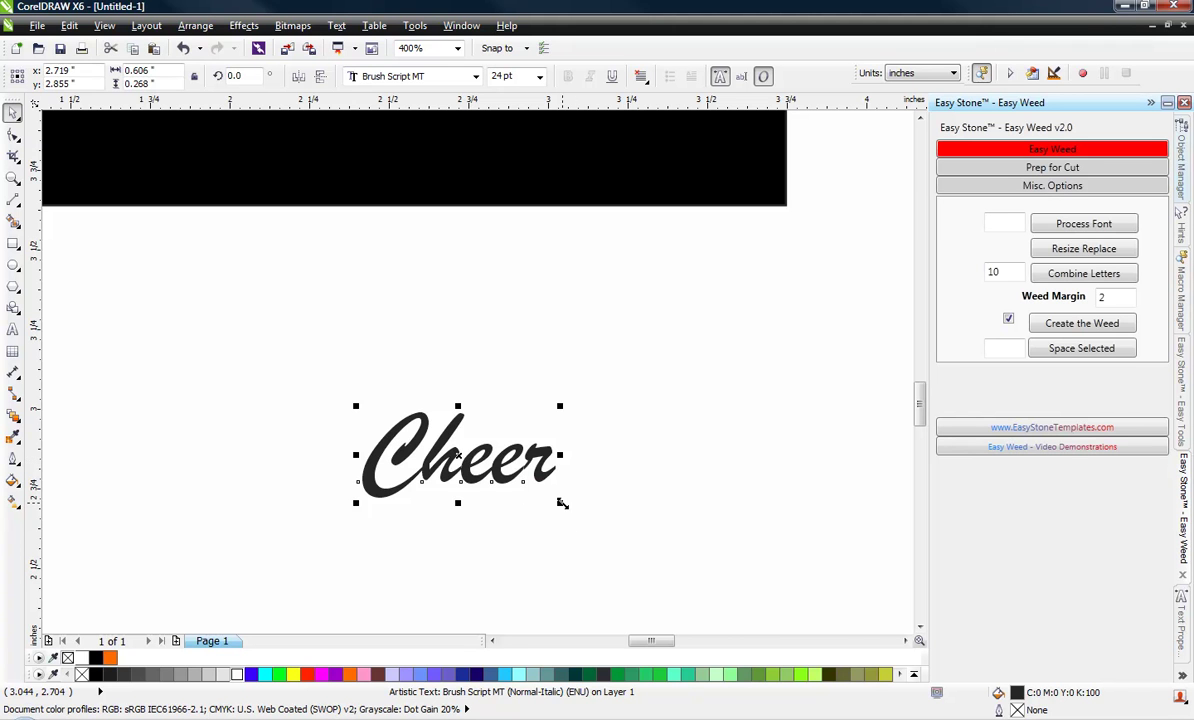
left_click_drag(562, 503, 614, 548)
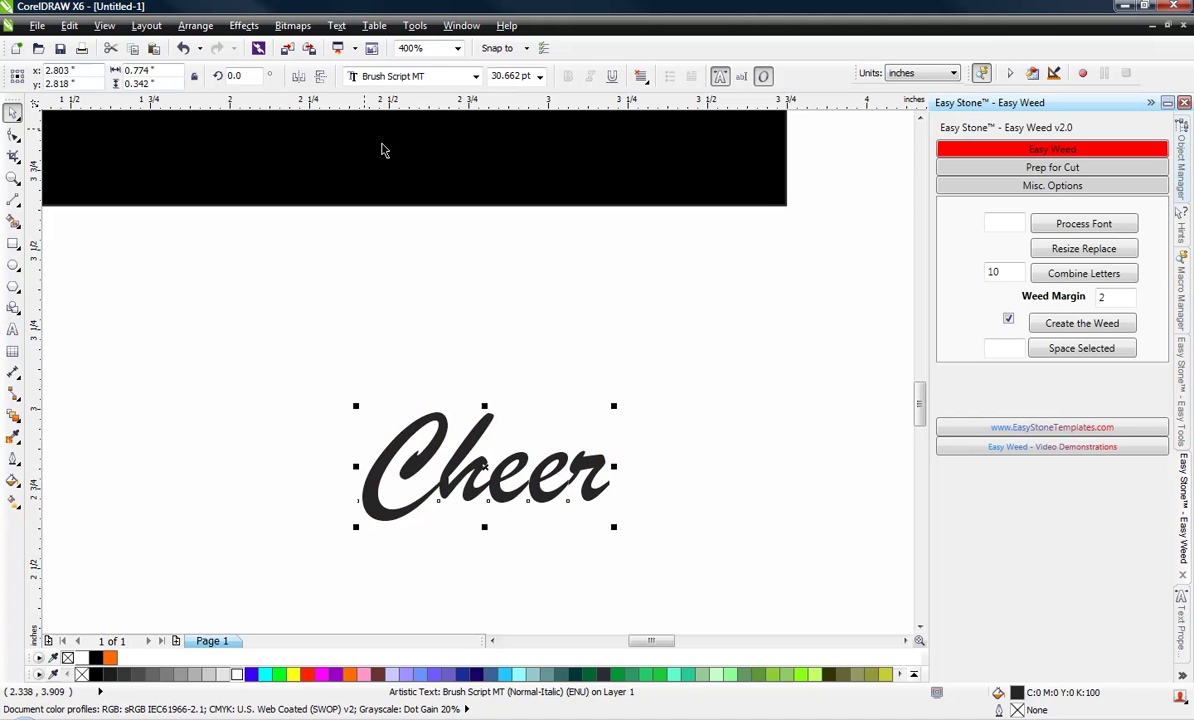
- Move the Cheer text up and to the left
left_click(466, 422)
left_click(476, 440)
scroll(456, 301, "down", 1)
scroll(440, 378, "up", 1)
left_click_drag(468, 377, 439, 301)
left_click(644, 394)
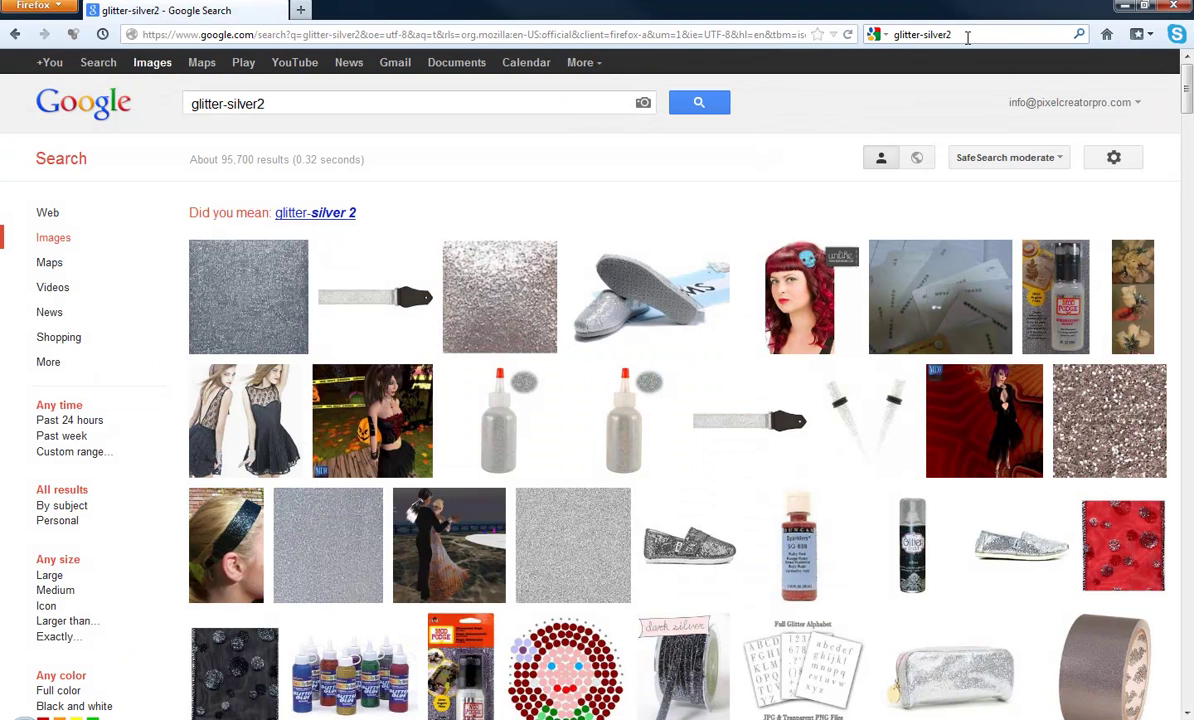
- Browse the Google Images results for the 270 × 270 glitter-silver2.jpg silver texture
mouse_move(600, 566)
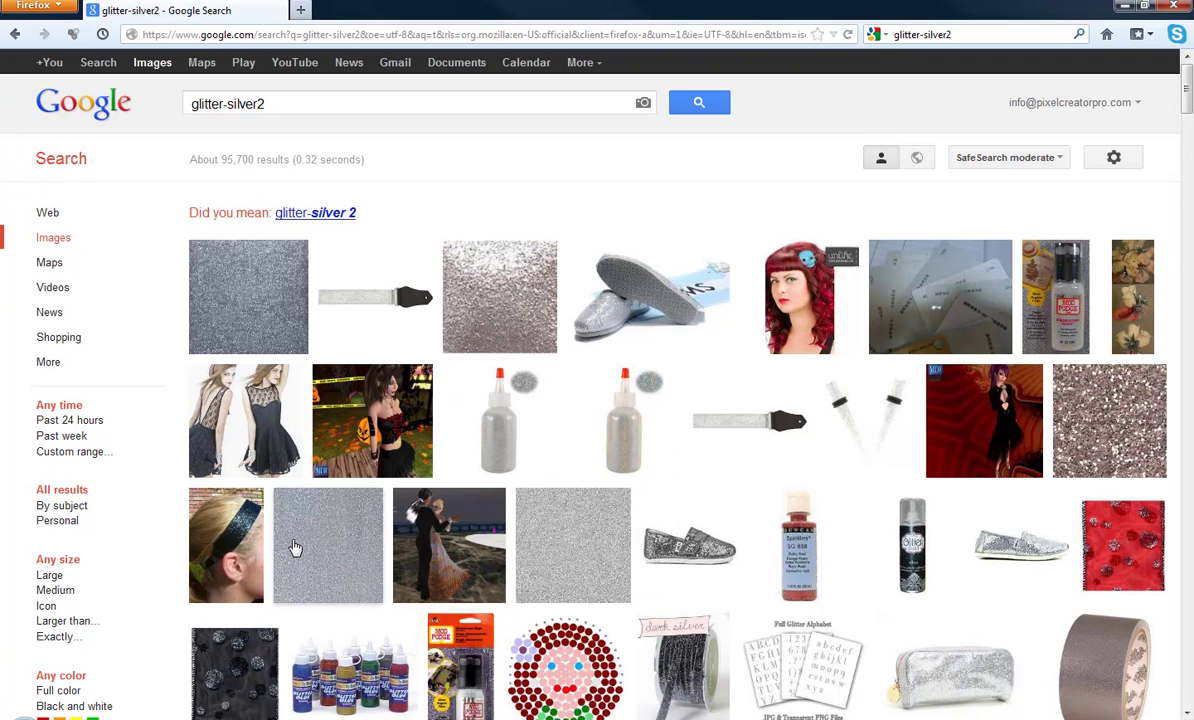
mouse_move(295, 548)
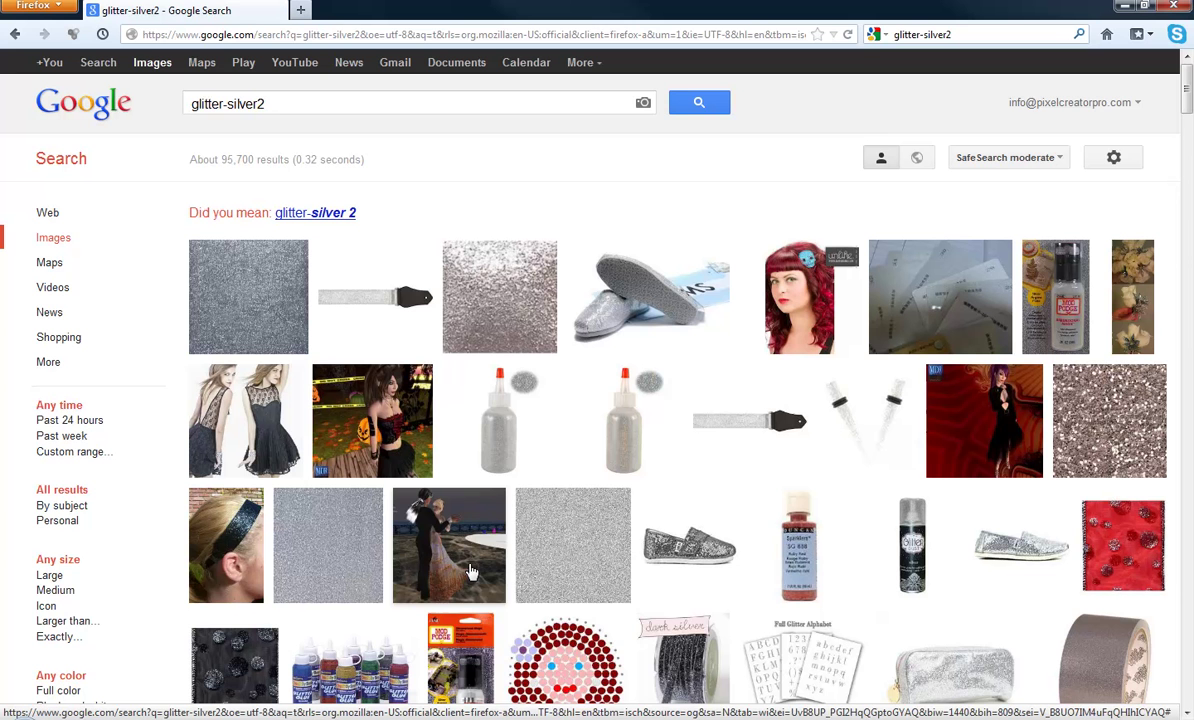
mouse_move(558, 573)
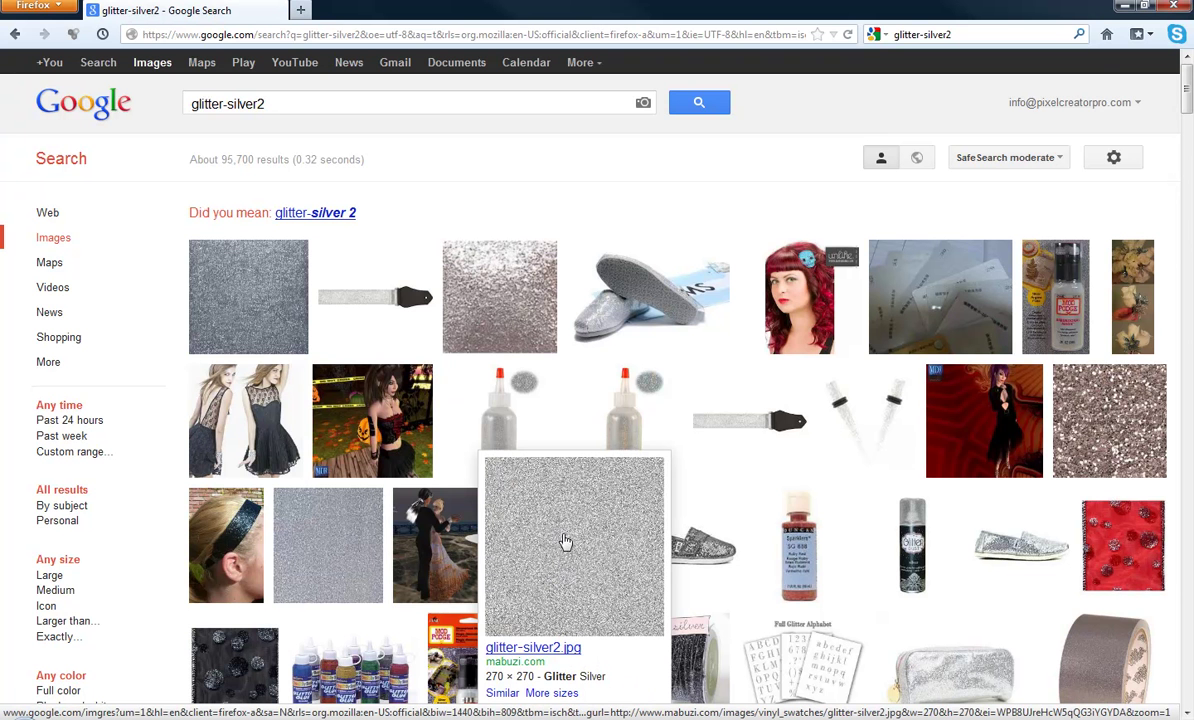
- Place the glitter image beside Cheer and shrink it to a 38.5%, 1.156-inch square
left_click_drag(565, 541, 686, 436)
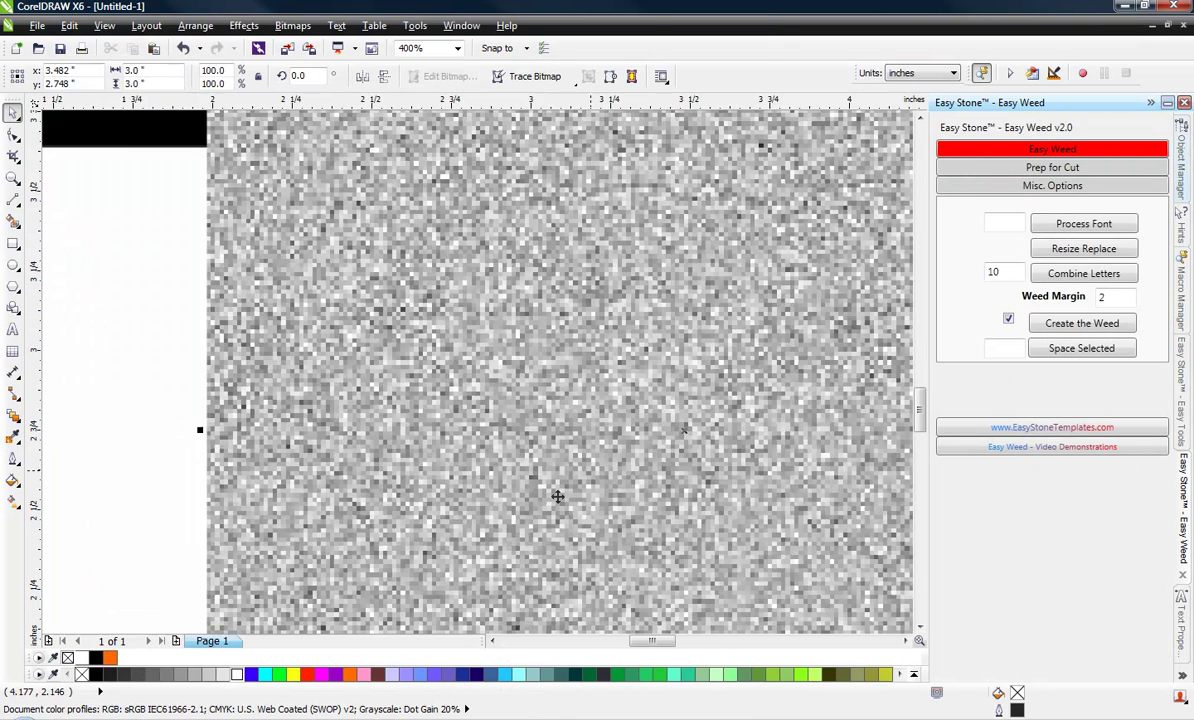
scroll(557, 496, "down", 2)
left_click_drag(608, 413, 830, 395)
left_click(584, 457)
left_click(738, 347)
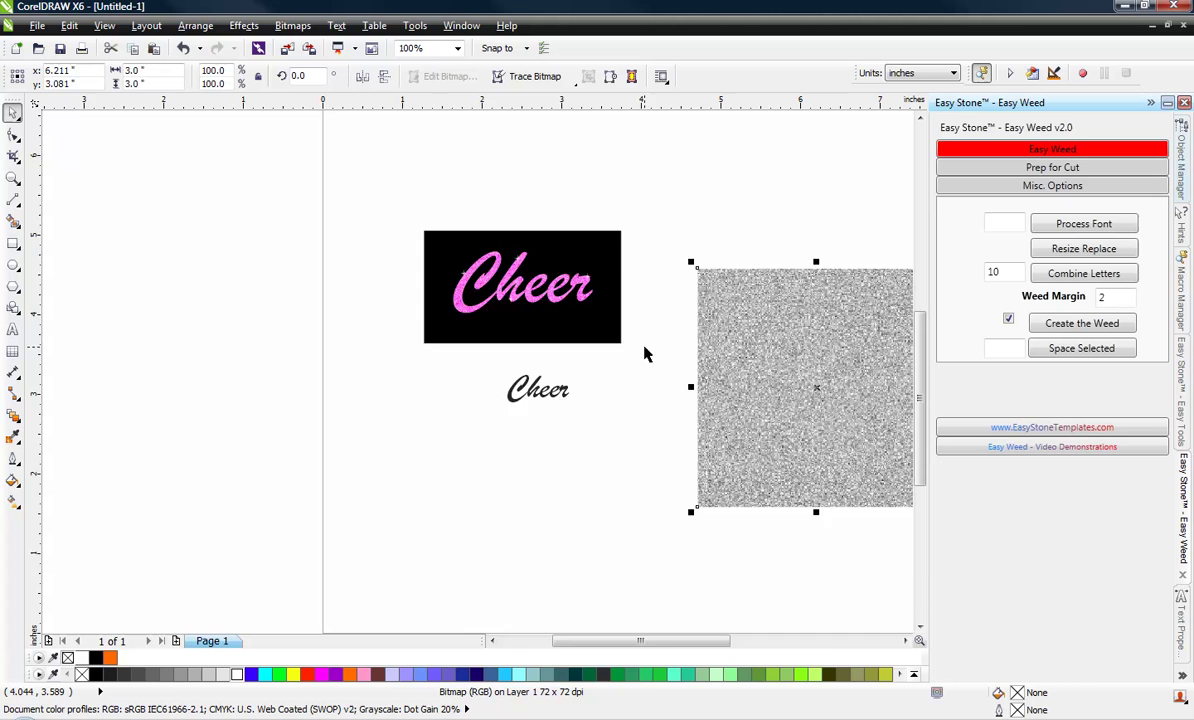
scroll(645, 347, "down", 1)
scroll(769, 356, "up", 1)
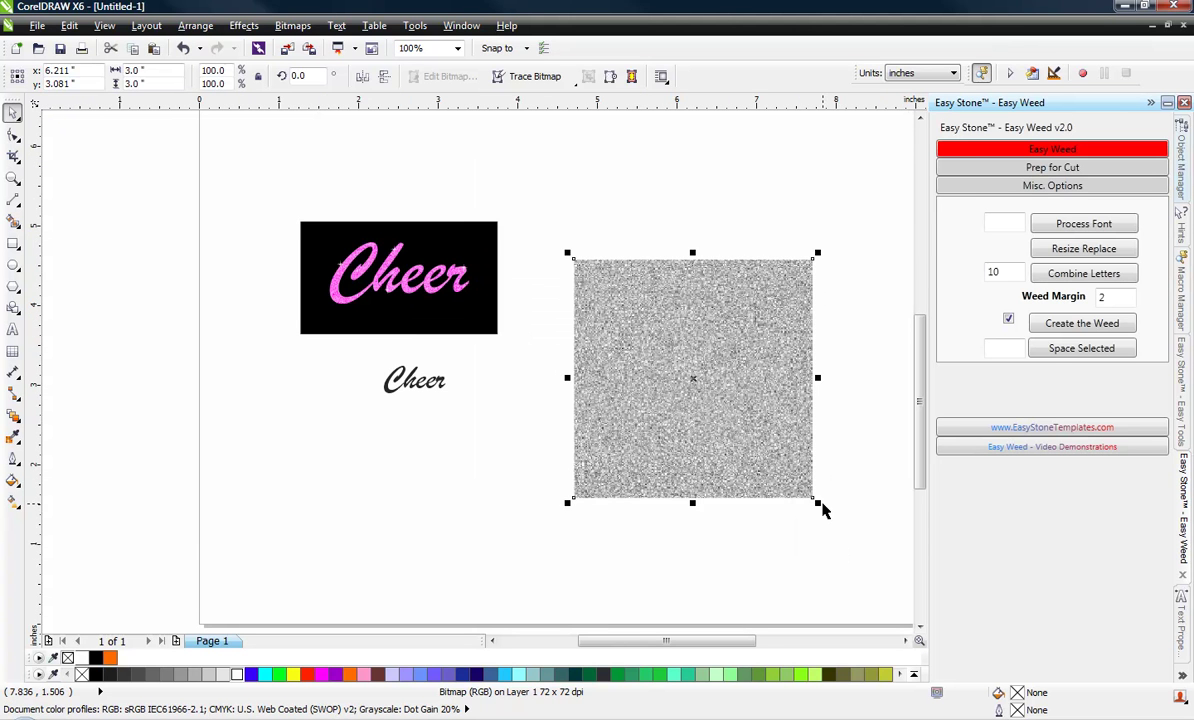
left_click_drag(818, 503, 664, 515)
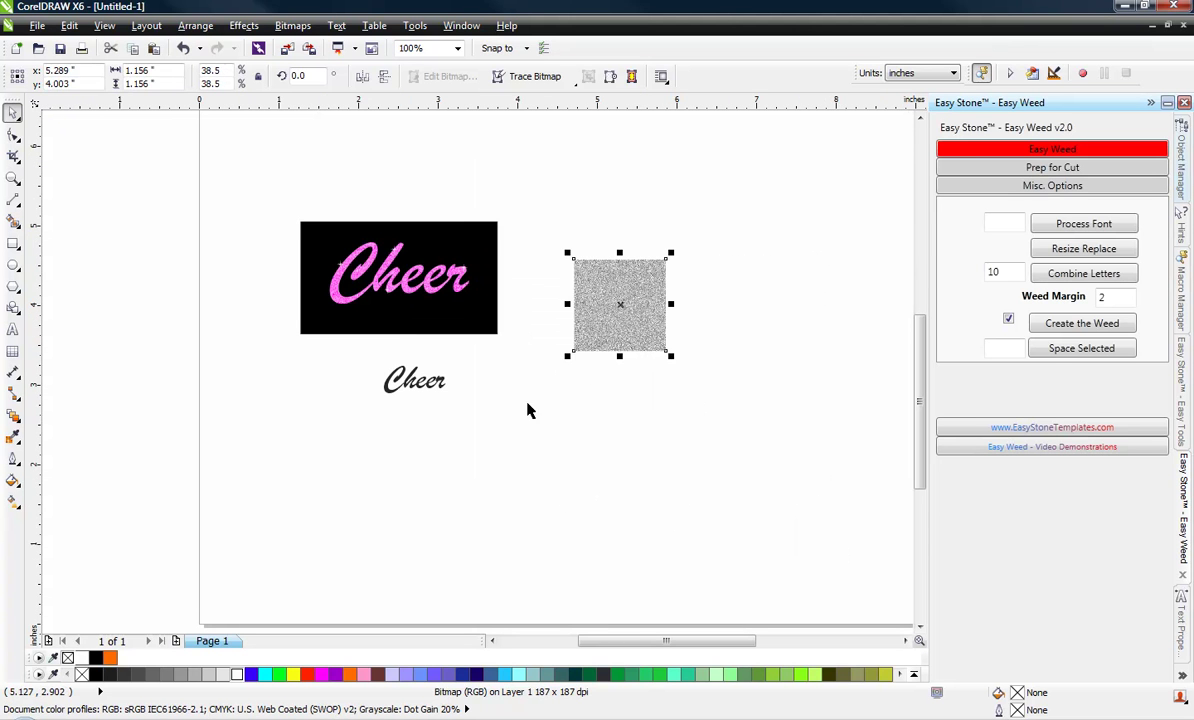
left_click(410, 371)
- Scale Cheer proportionally to 8 inches wide and move it right and down
left_click(414, 380)
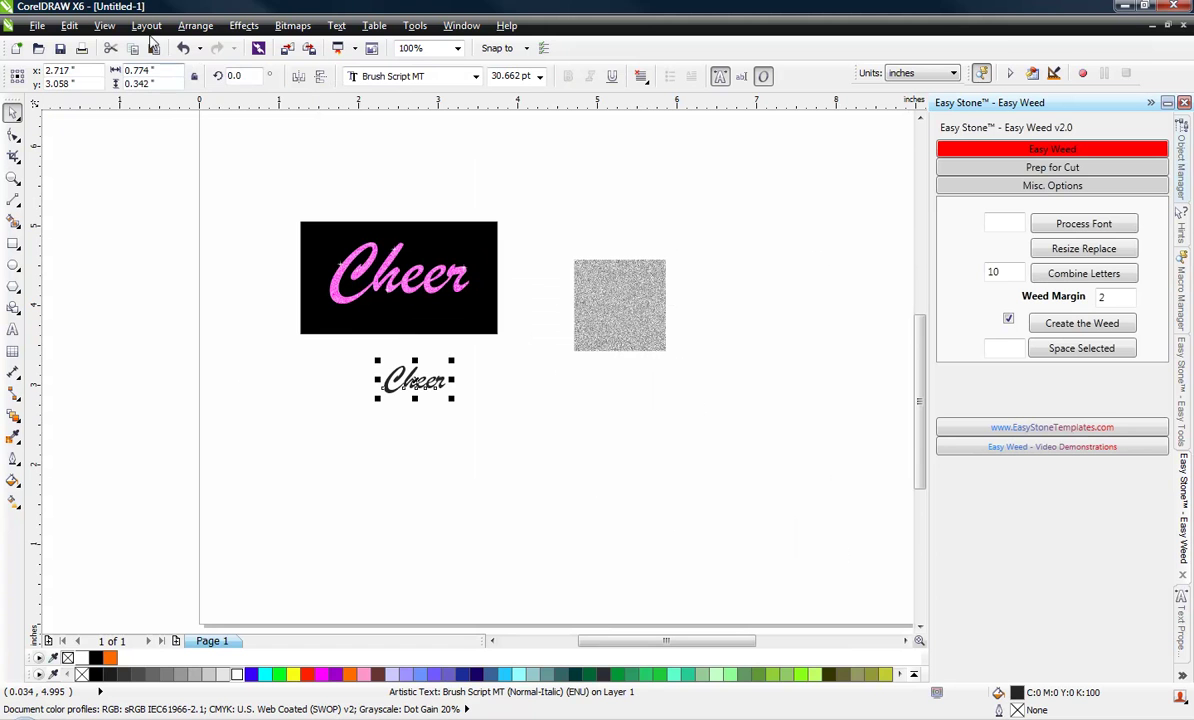
left_click(157, 70)
type("8")
key("Return")
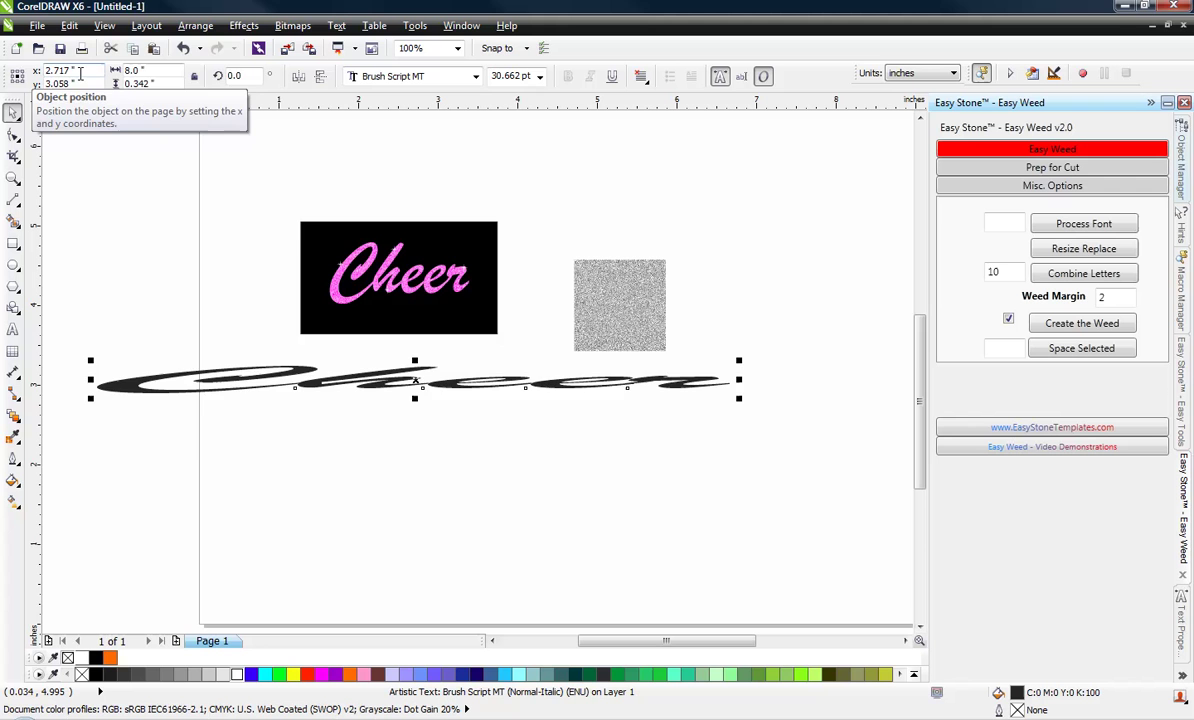
key("ctrl+z")
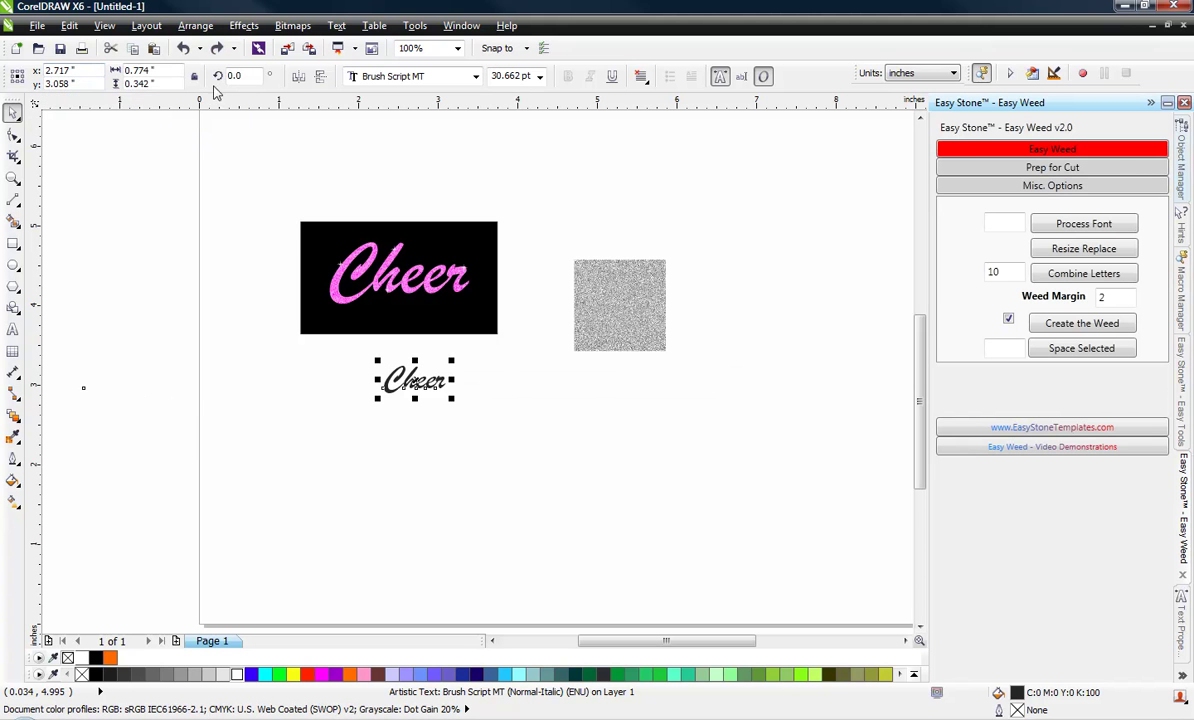
left_click(154, 74)
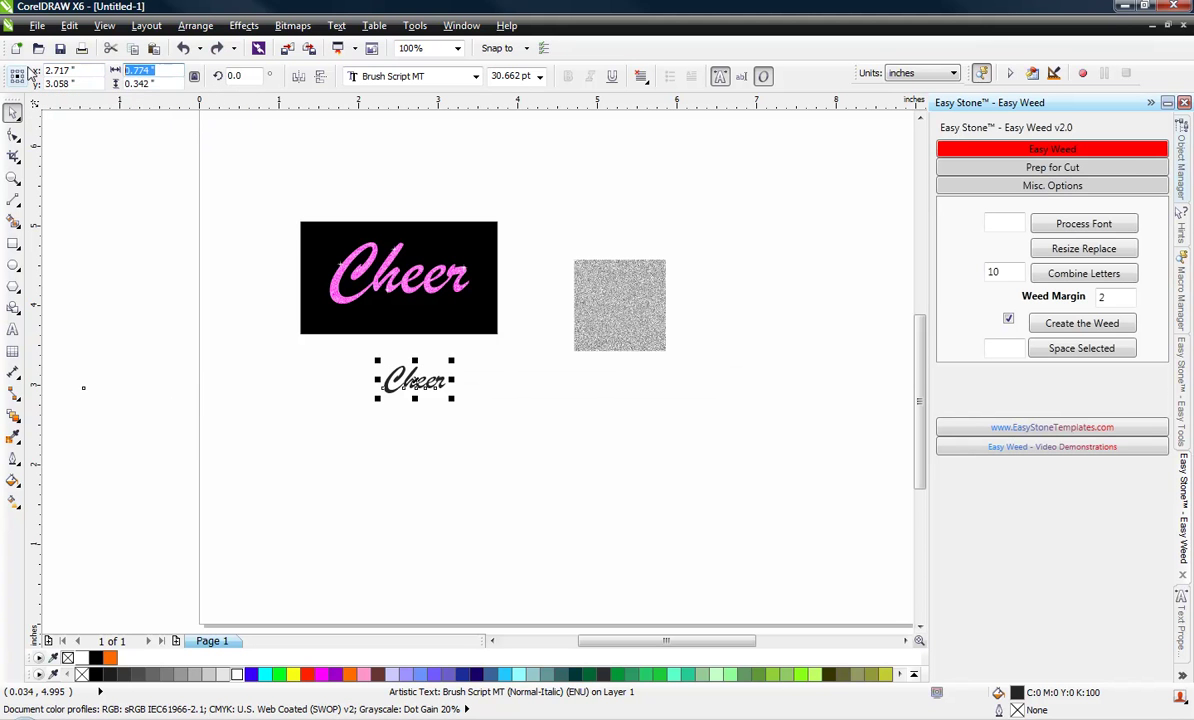
type("8")
key("Return")
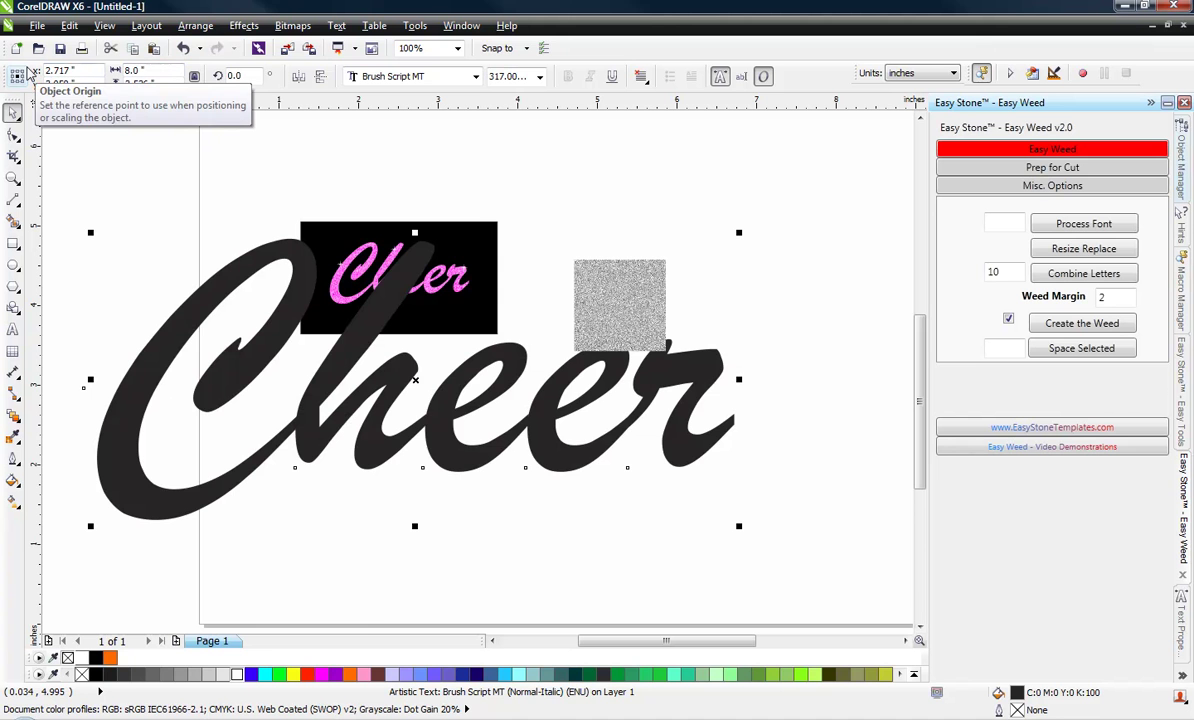
left_click_drag(358, 373, 514, 491)
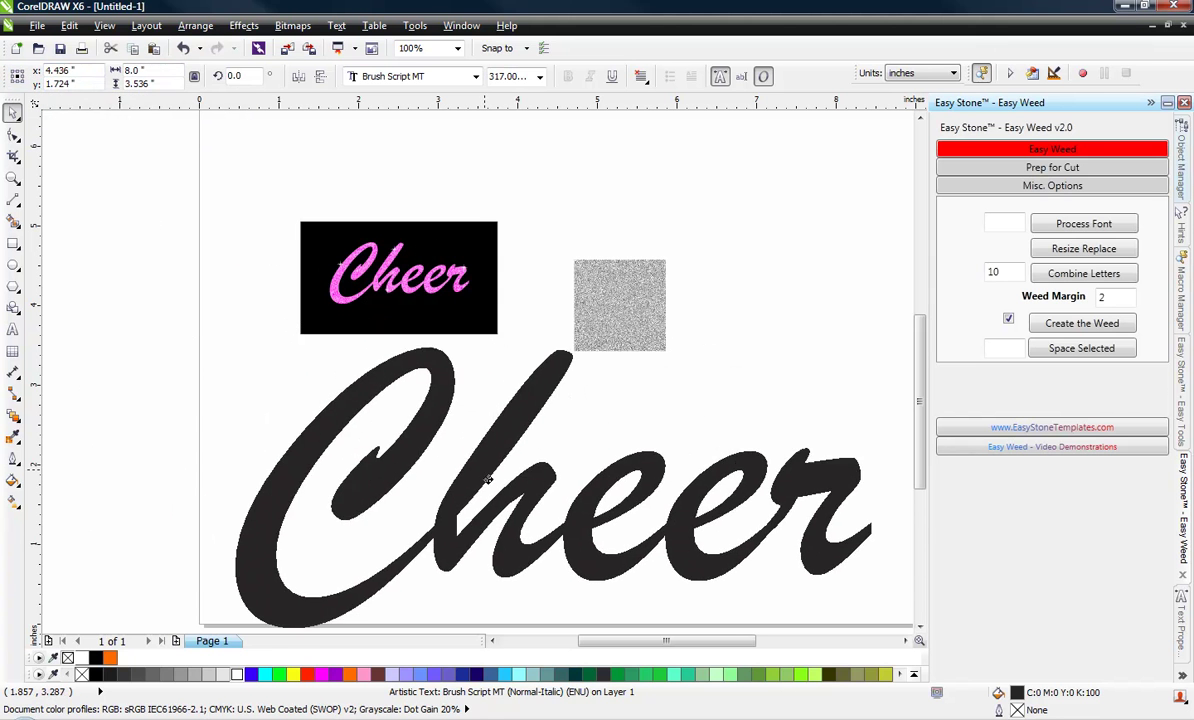
scroll(607, 285, "down", 1)
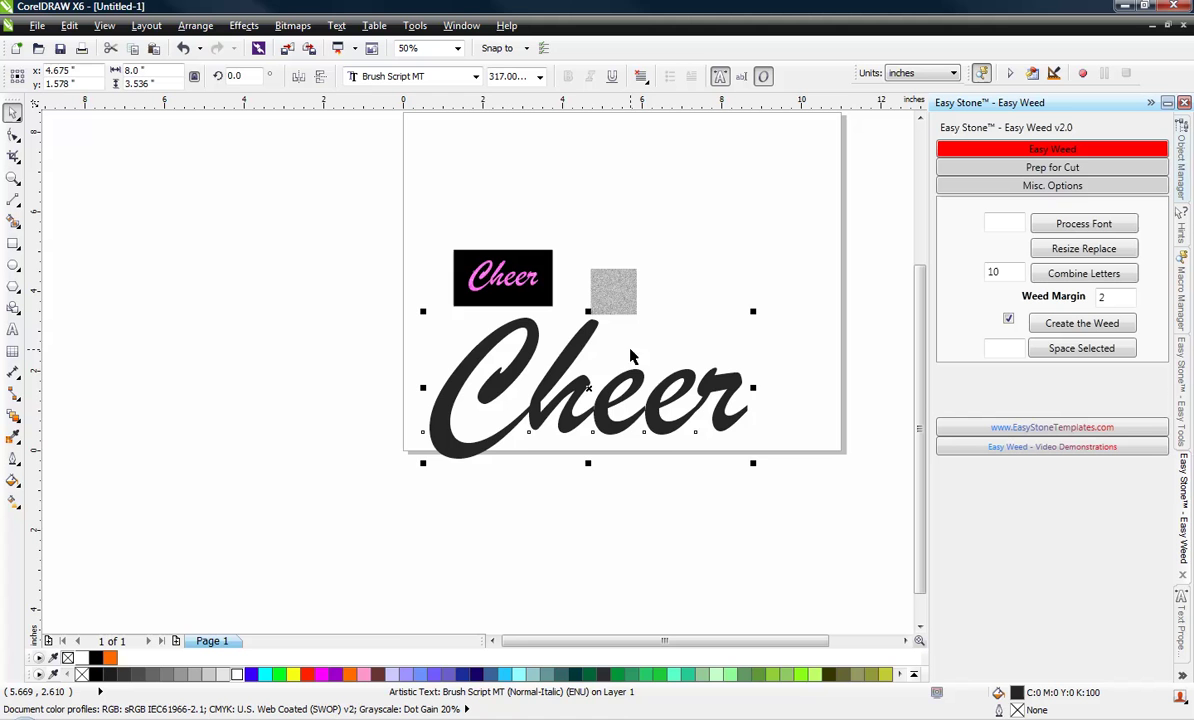
- Reposition the large Cheer text and move the glitter square up and right
left_click_drag(526, 337, 589, 308)
left_click(590, 306)
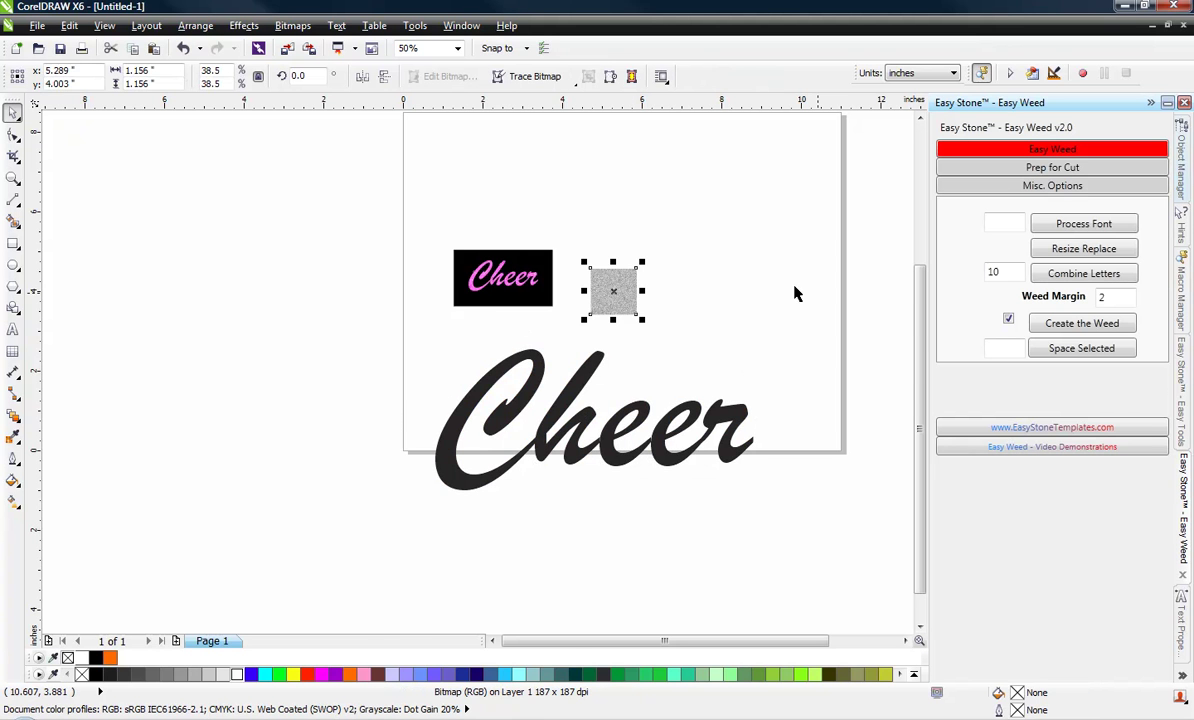
scroll(587, 334, "up", 1)
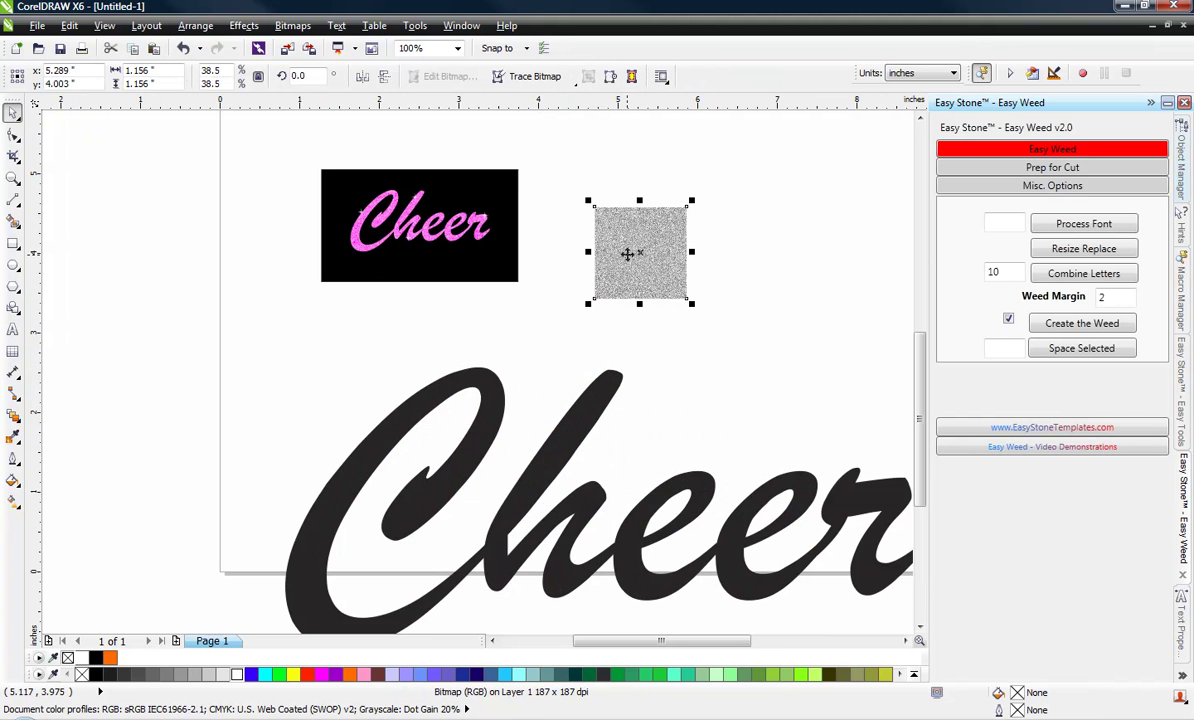
scroll(615, 240, "up", 1)
scroll(600, 226, "down", 1)
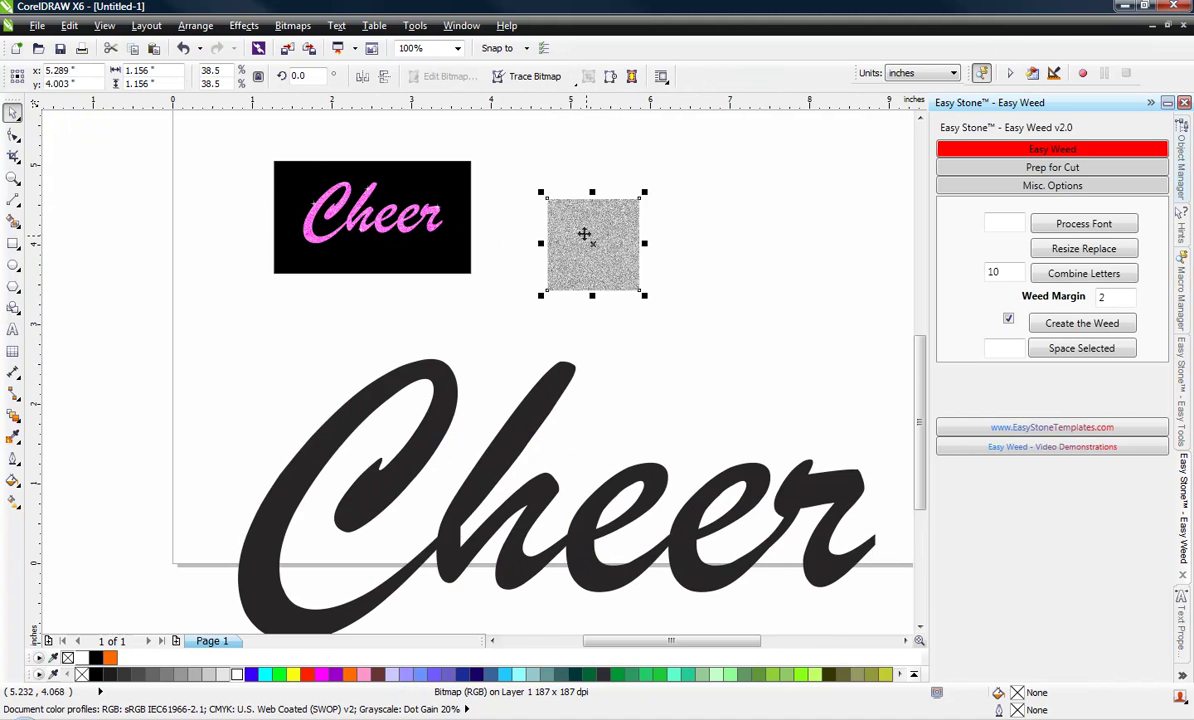
scroll(590, 236, "down", 1)
left_click_drag(602, 240, 622, 277)
left_click(669, 293)
scroll(618, 218, "up", 1)
- Duplicate the glitter square and butt the tiles against the strip's right edge
key("ctrl+d")
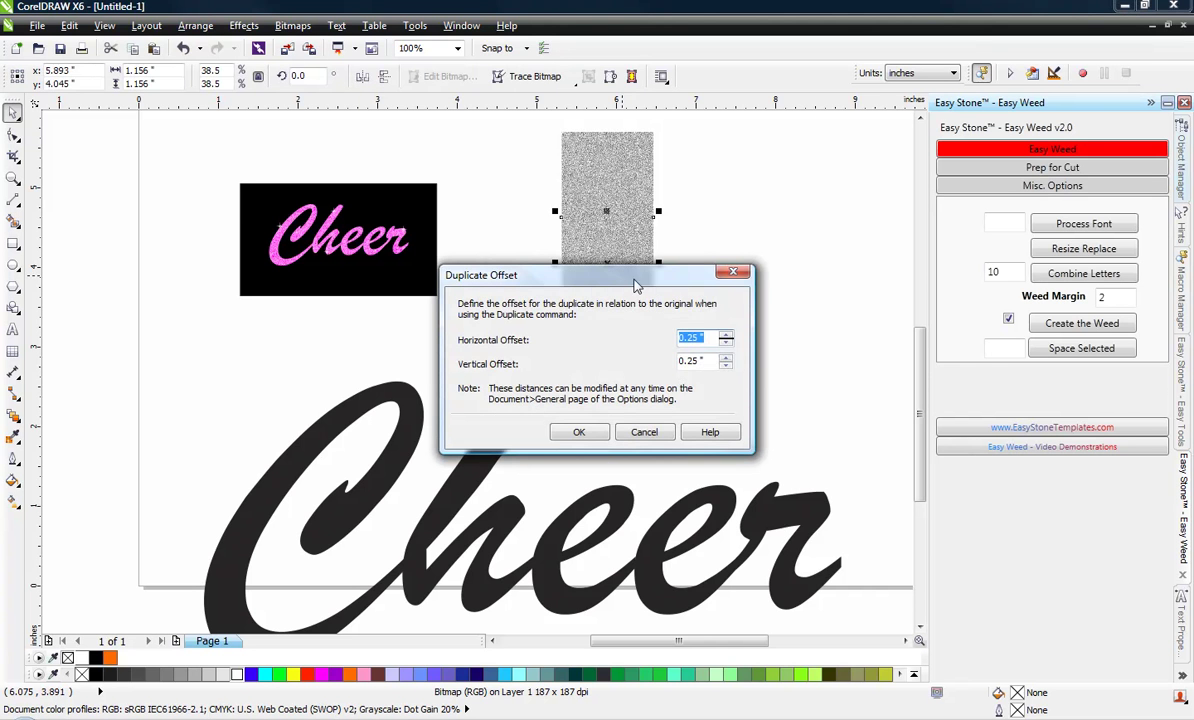
left_click(643, 431)
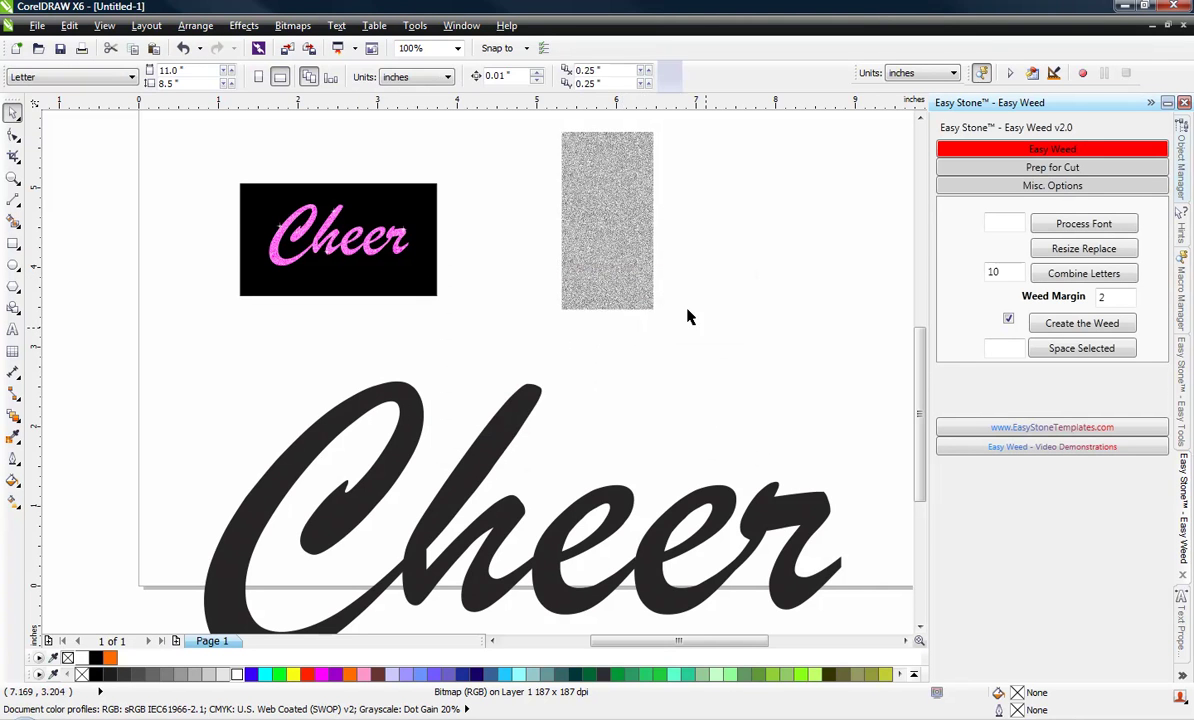
left_click_drag(645, 298, 644, 378)
left_click(718, 208)
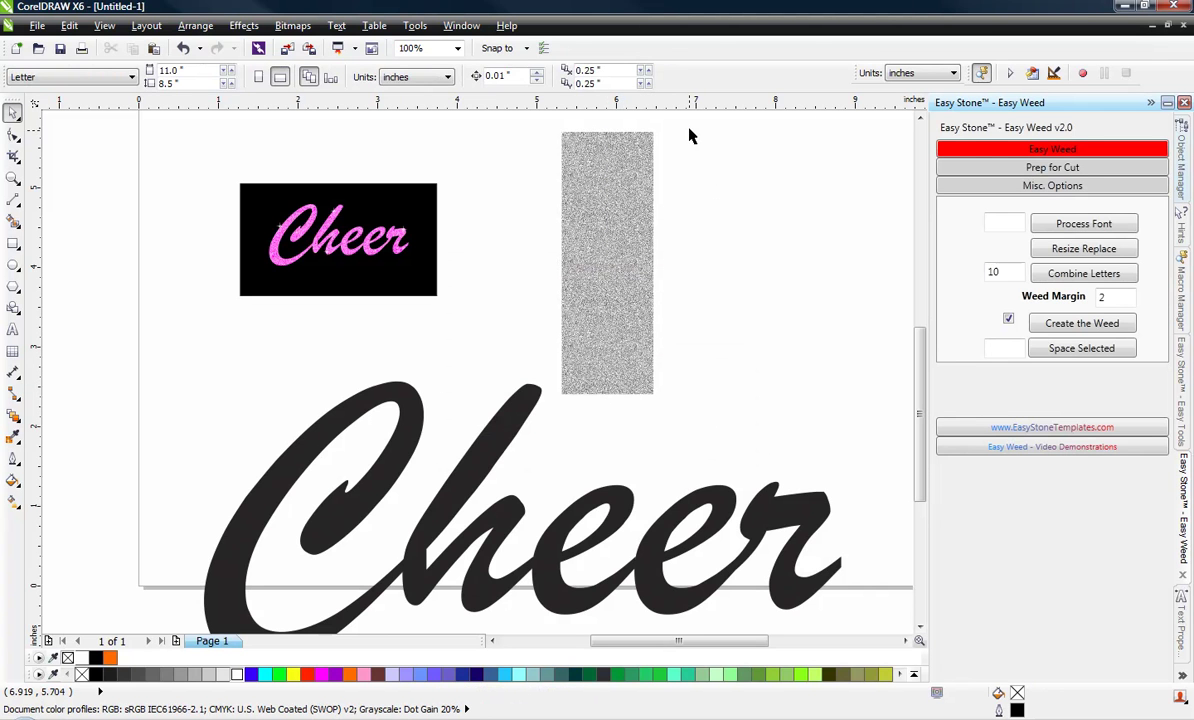
left_click_drag(690, 135, 548, 410)
left_click_drag(606, 250, 669, 258)
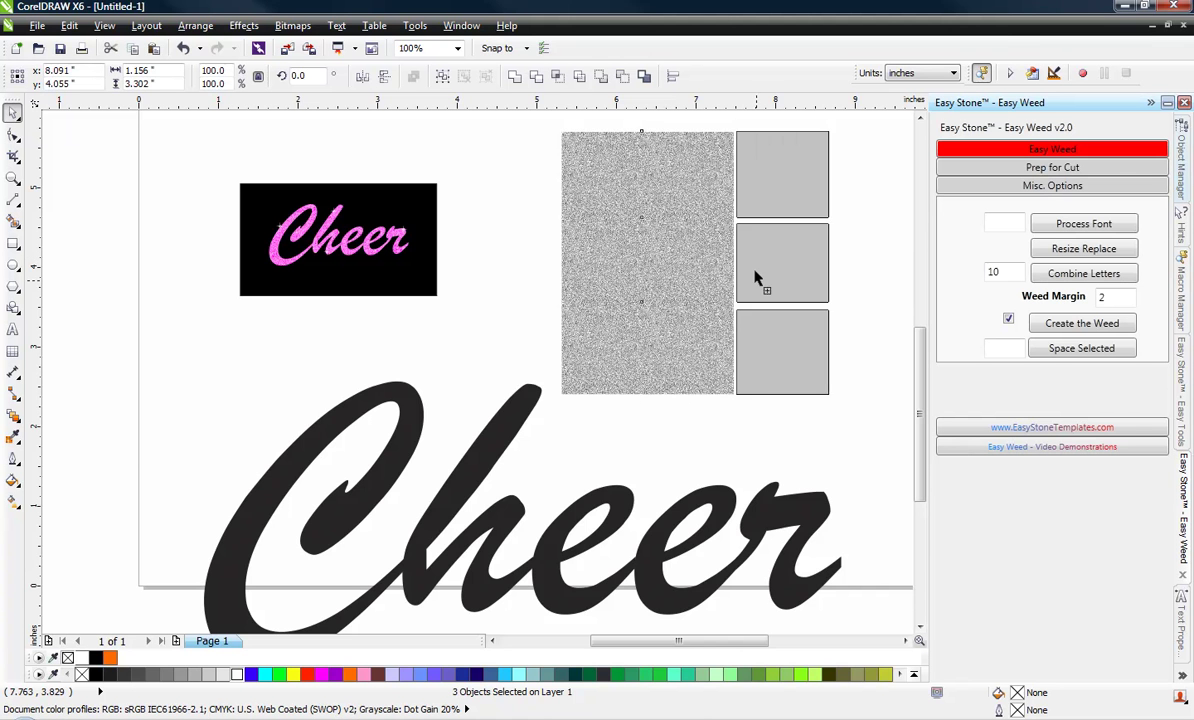
left_click_drag(741, 280, 814, 283)
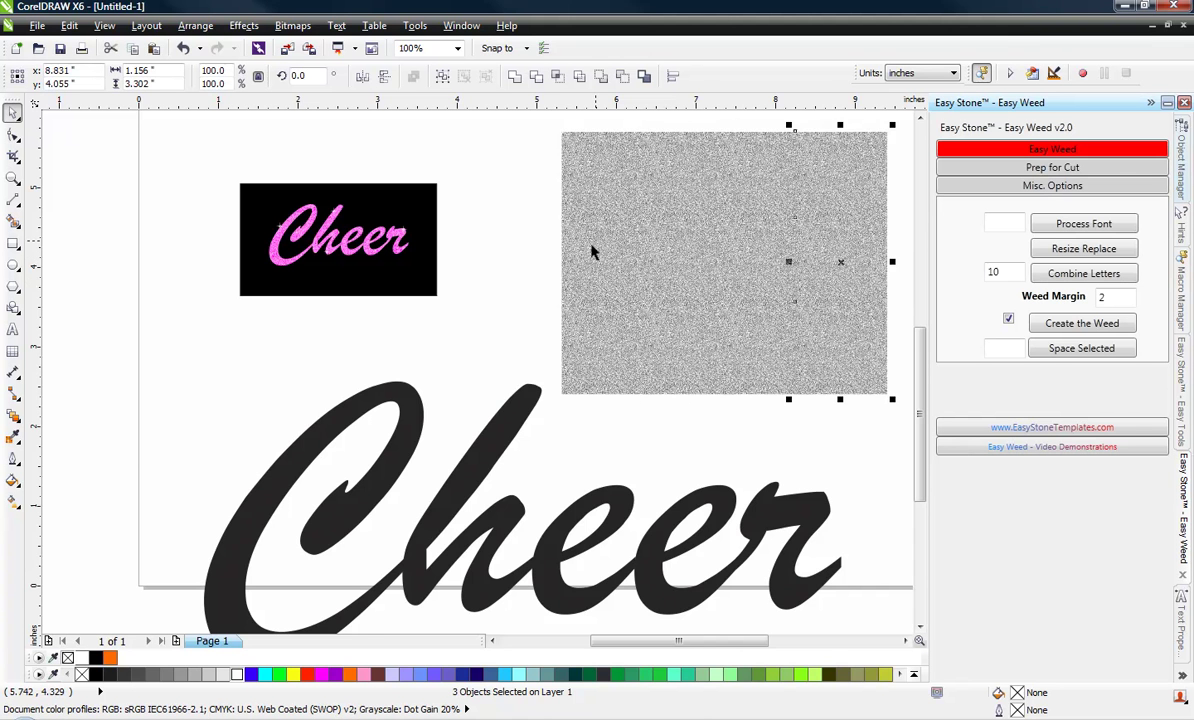
scroll(591, 252, "down", 2)
scroll(714, 256, "up", 2)
left_click_drag(714, 256, 829, 277)
- Move the six lower tiles down to close the gap in the texture
left_click(786, 421)
scroll(493, 259, "down", 2)
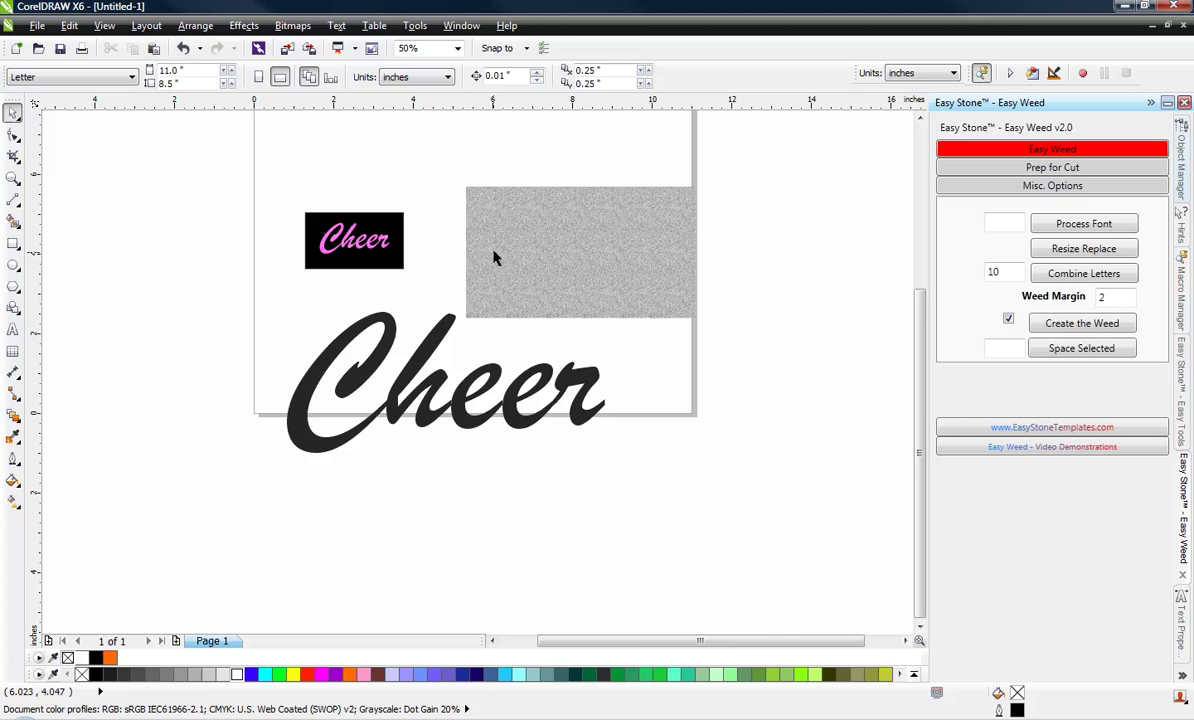
scroll(625, 202, "up", 2)
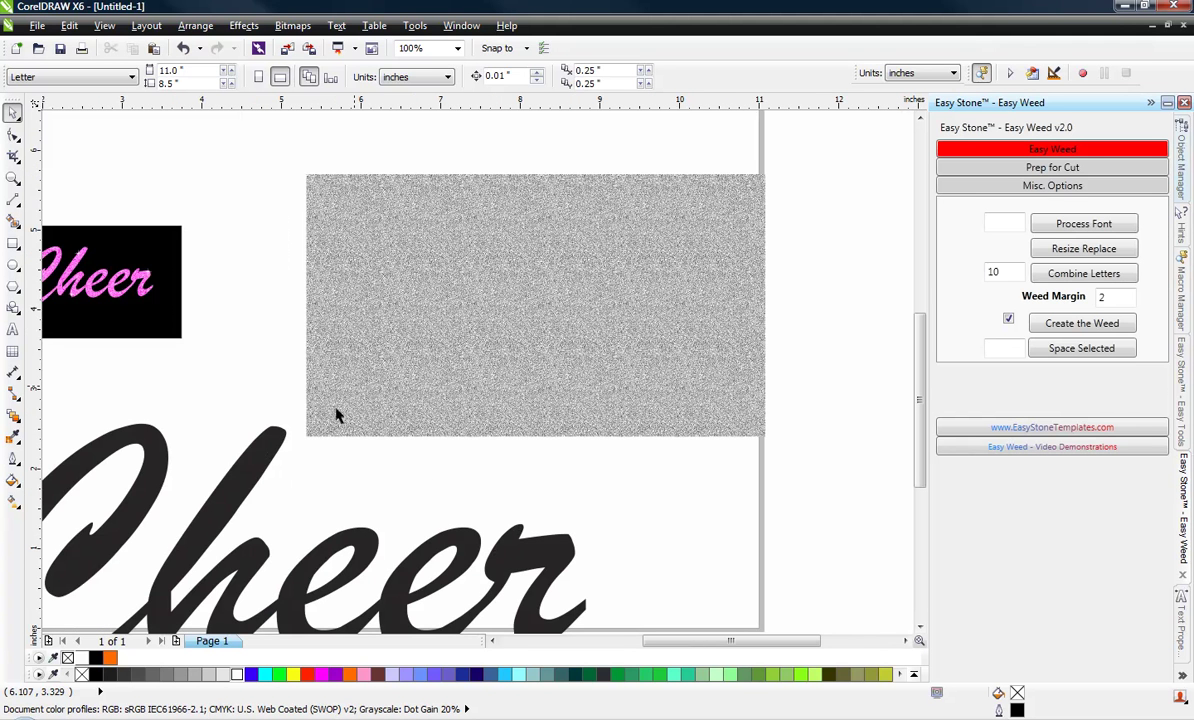
left_click_drag(290, 490, 794, 325)
left_click_drag(671, 391, 675, 455)
left_click(671, 554)
- Shift the four right-edge tiles right so they butt against the rest
scroll(688, 272, "down", 2)
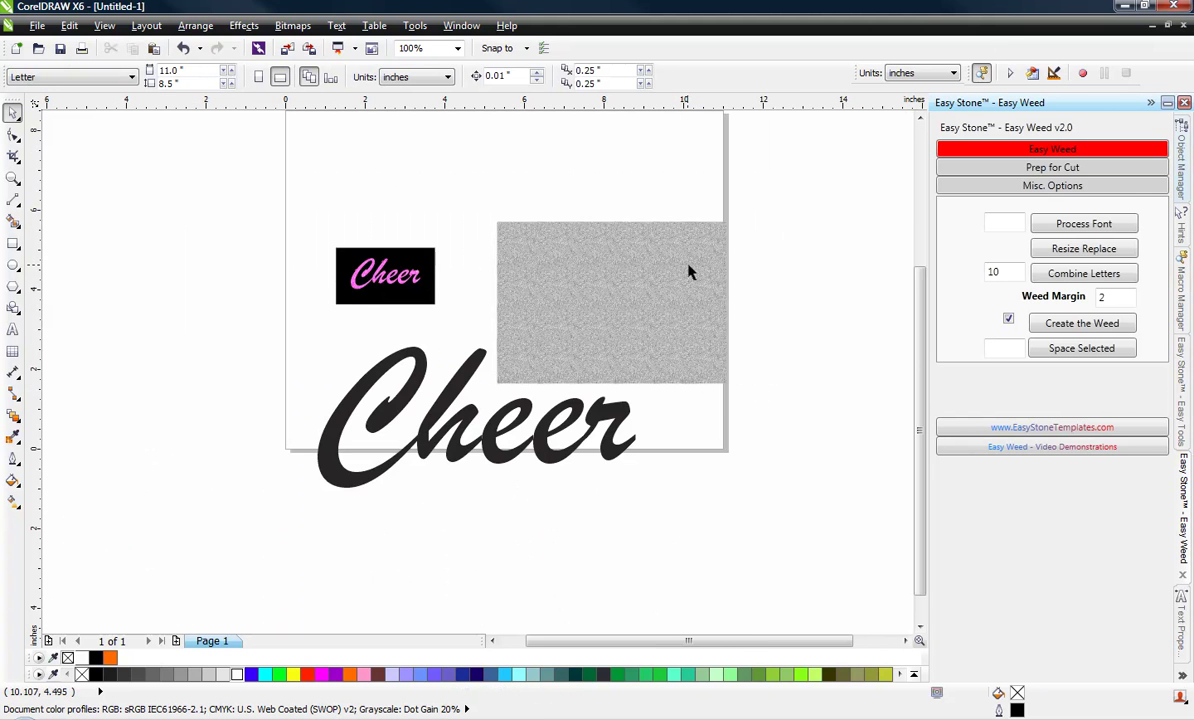
left_click_drag(781, 181, 683, 421)
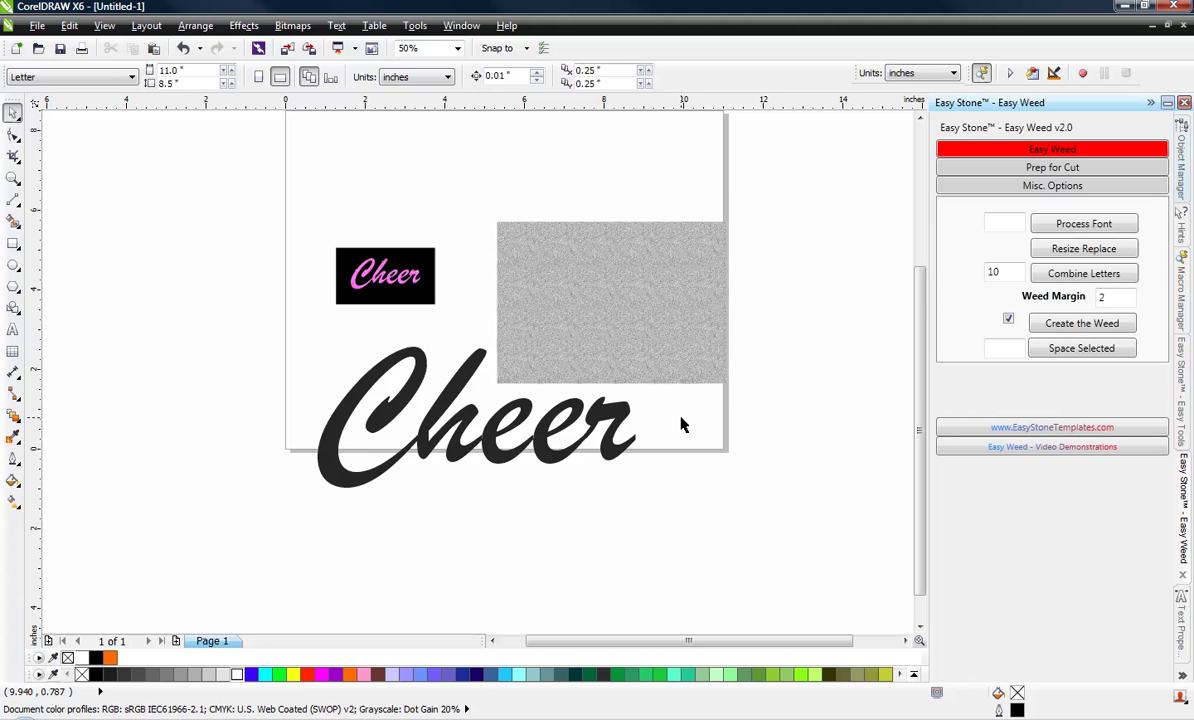
left_click_drag(733, 215, 664, 397)
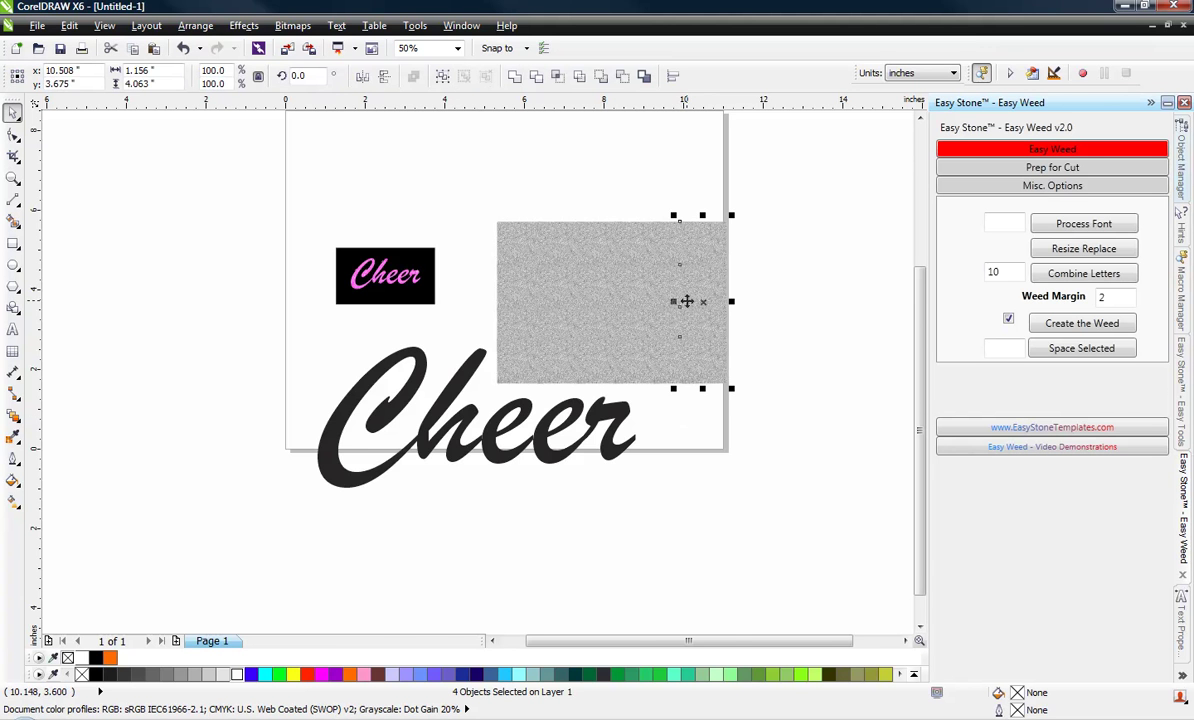
scroll(687, 297, "up", 2)
left_click_drag(706, 275, 781, 271)
scroll(744, 296, "down", 2)
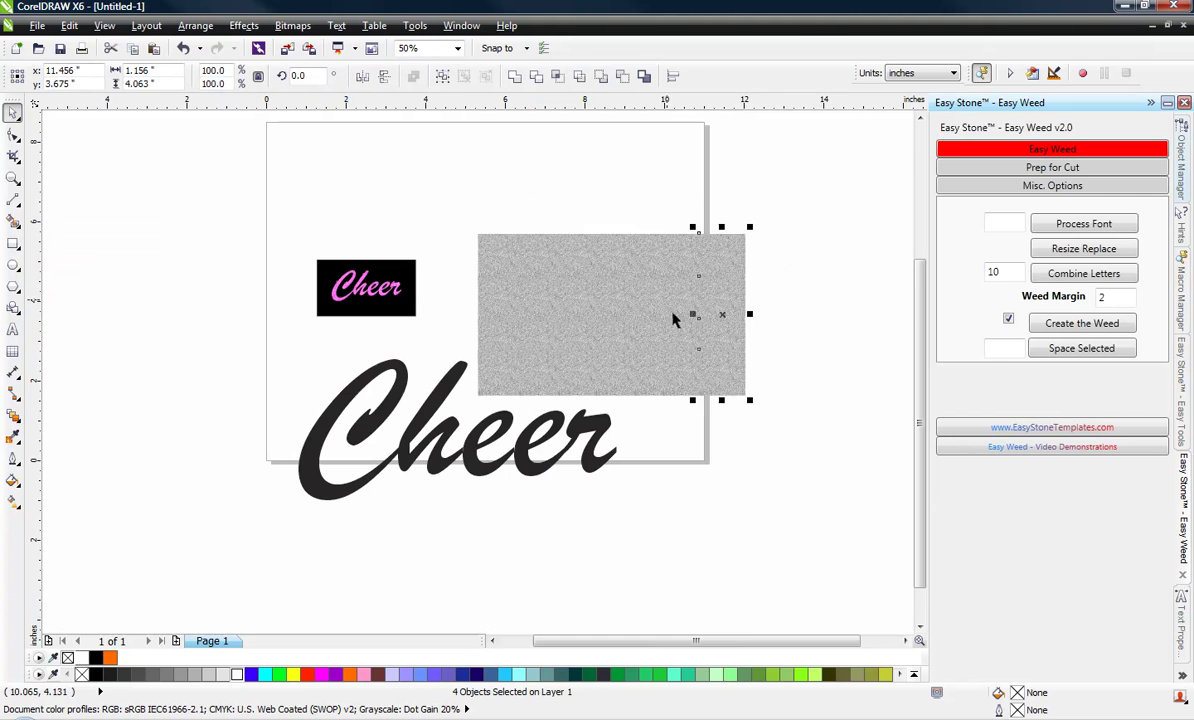
left_click(674, 474)
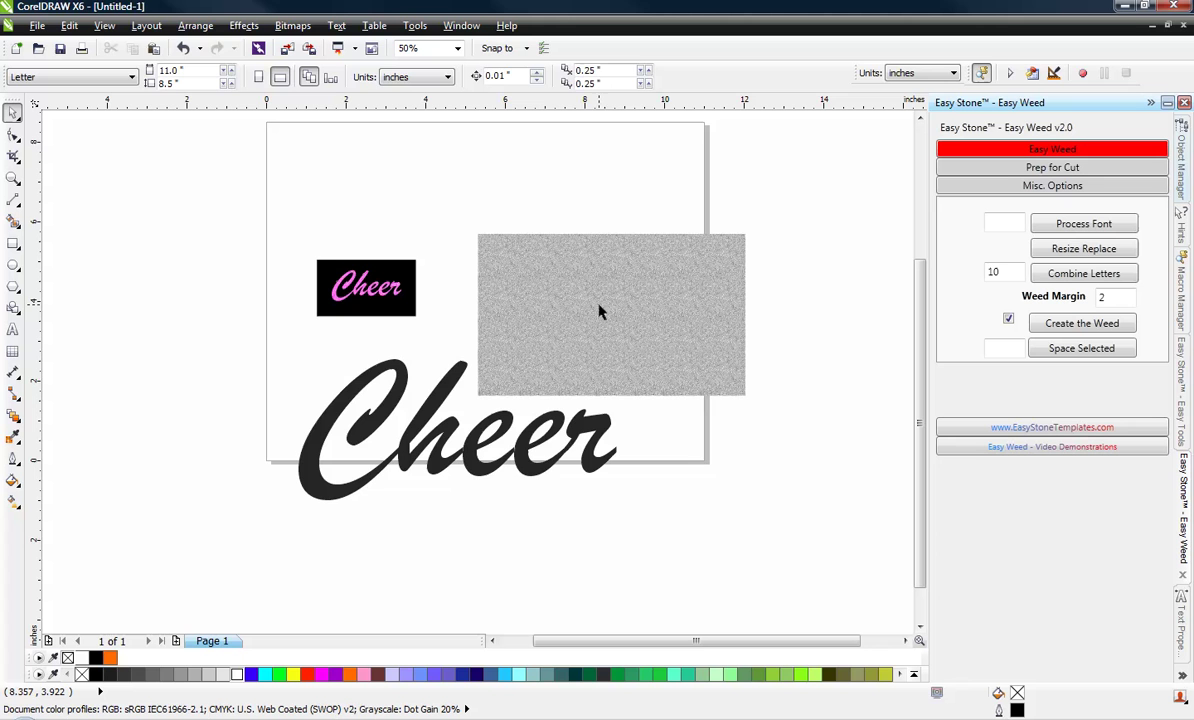
- Check the tile layout in Wireframe view, then return to Enhanced view
left_click(104, 25)
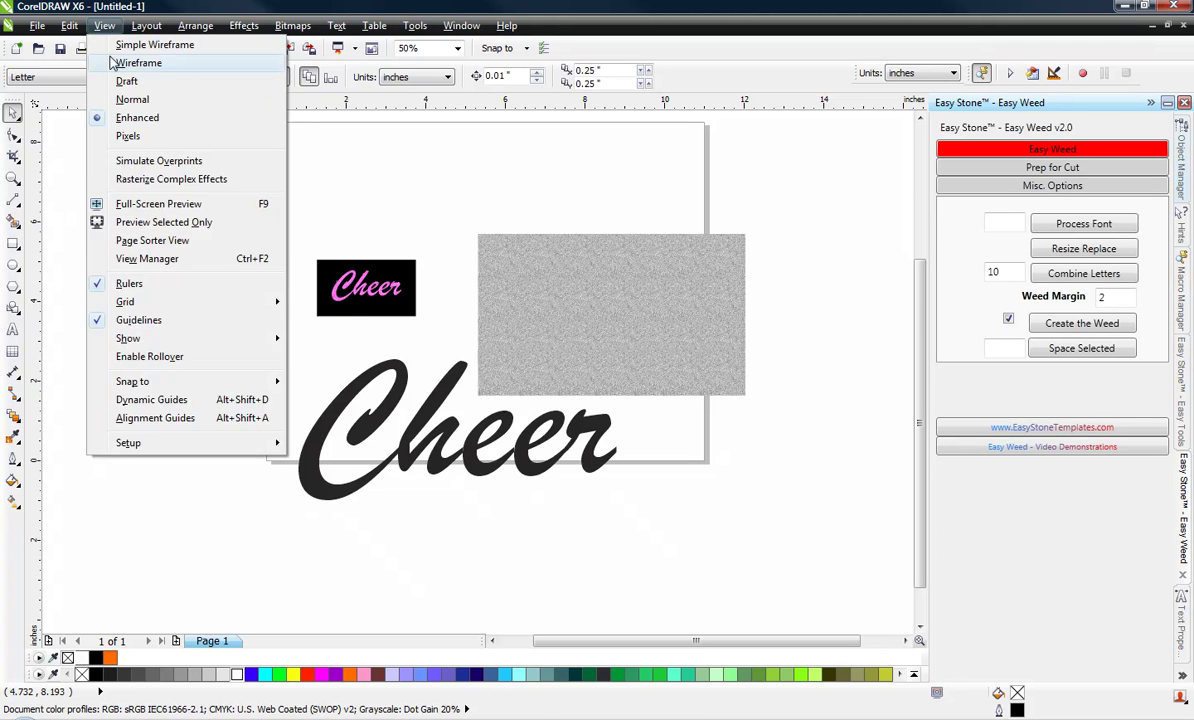
left_click(108, 58)
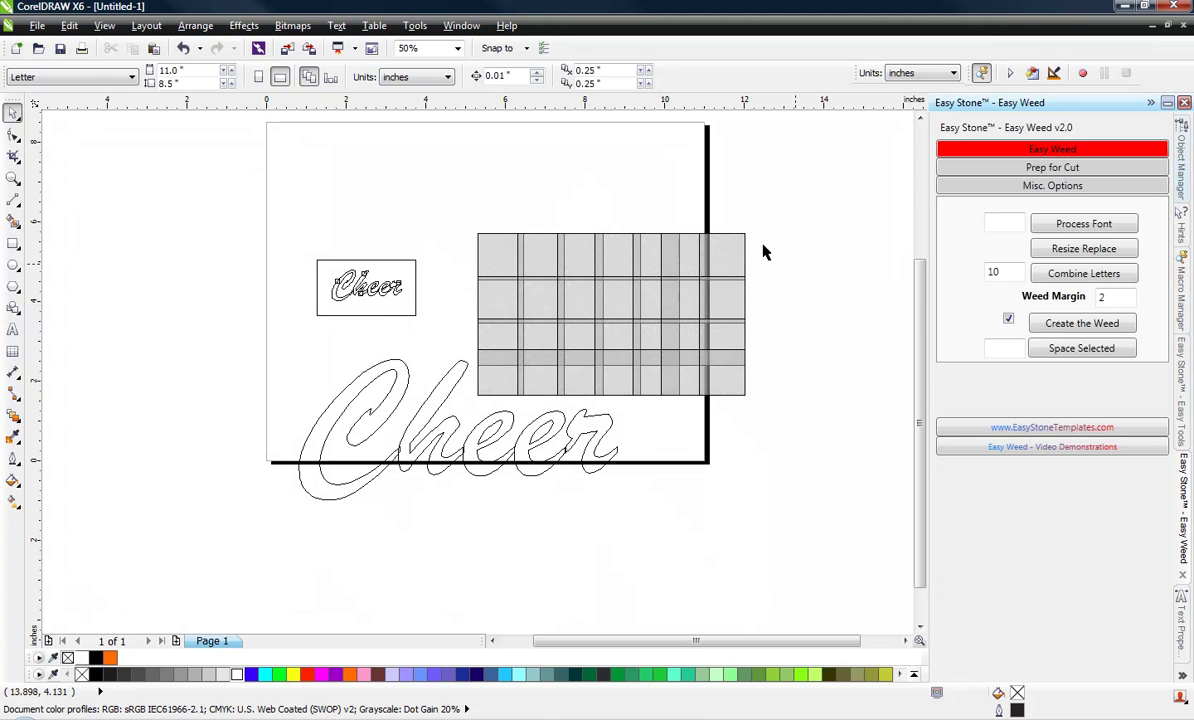
left_click(104, 25)
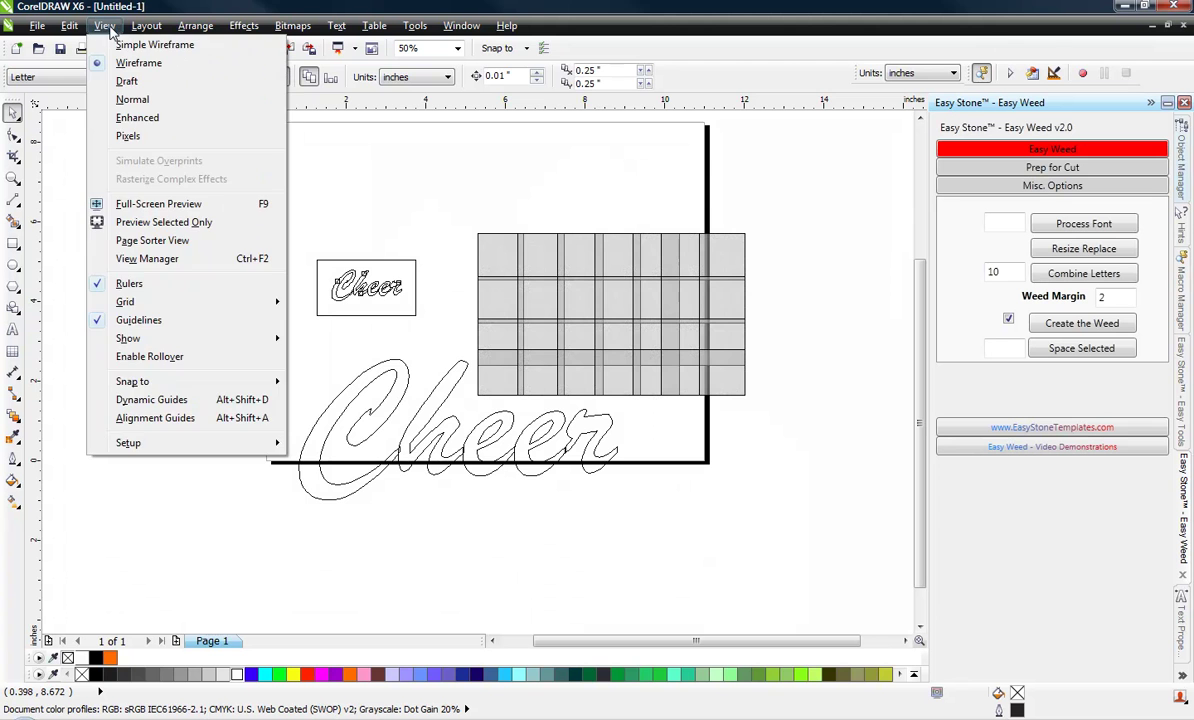
left_click(152, 124)
- Convert all 28 glitter tiles into a single 300 dpi bitmap
left_click_drag(838, 196, 422, 394)
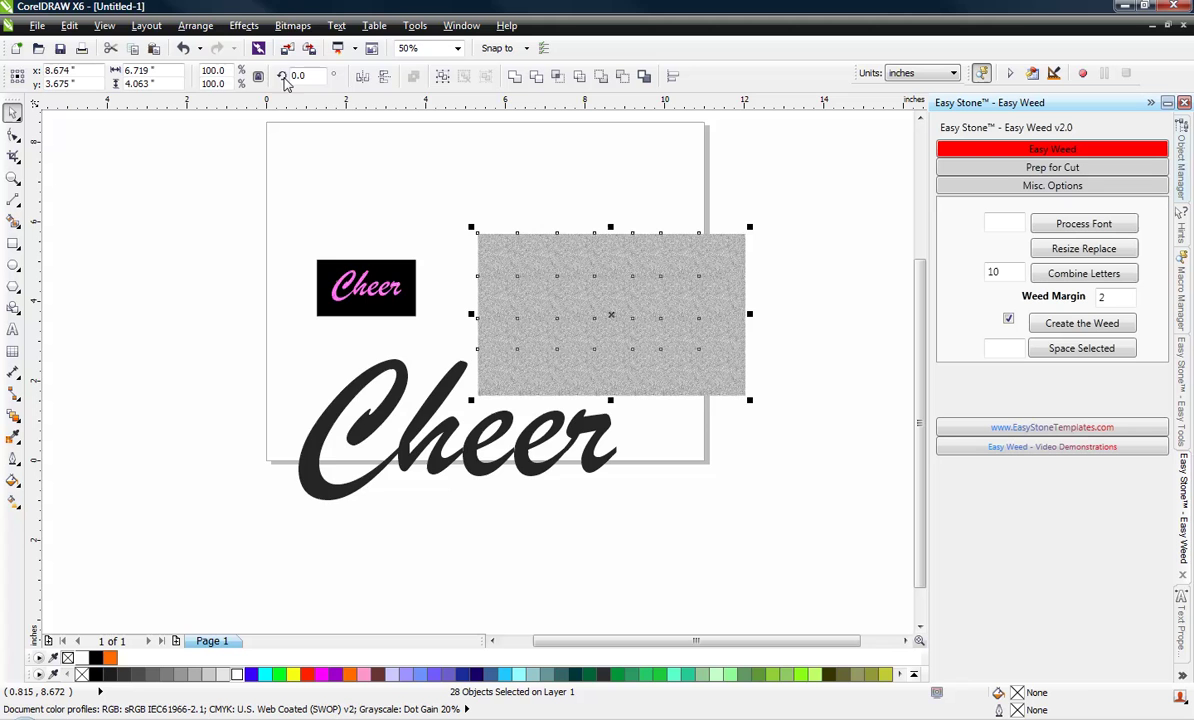
left_click(293, 25)
left_click(303, 44)
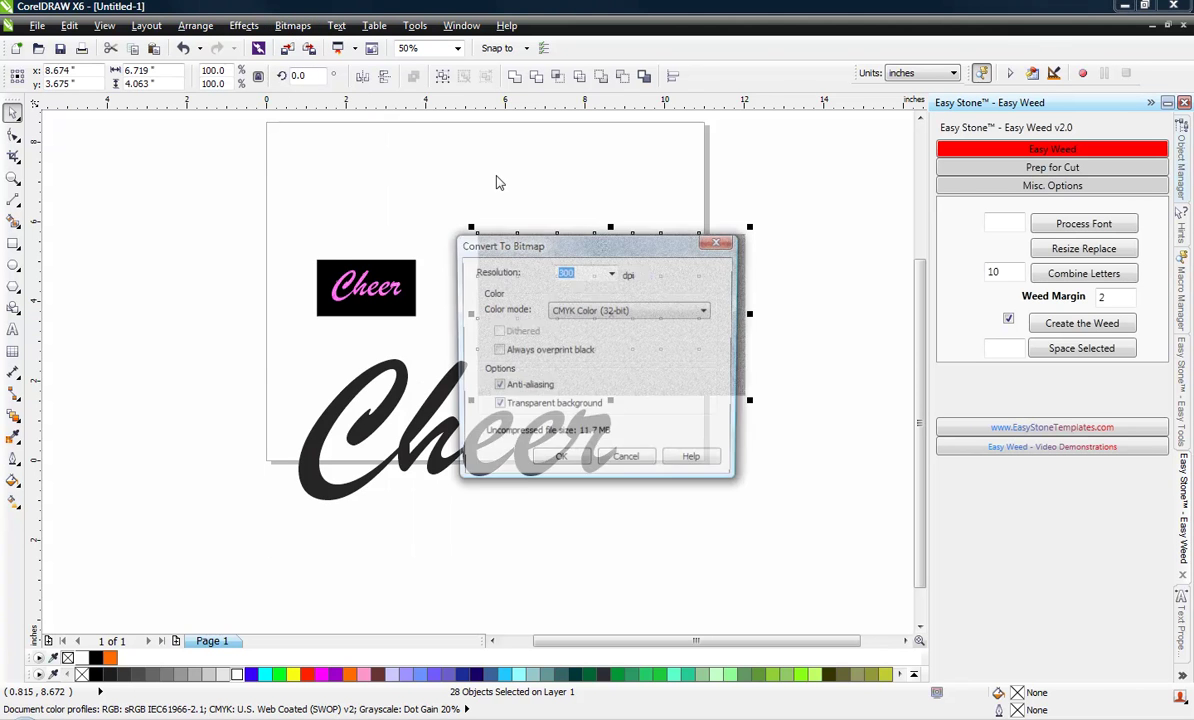
left_click(552, 461)
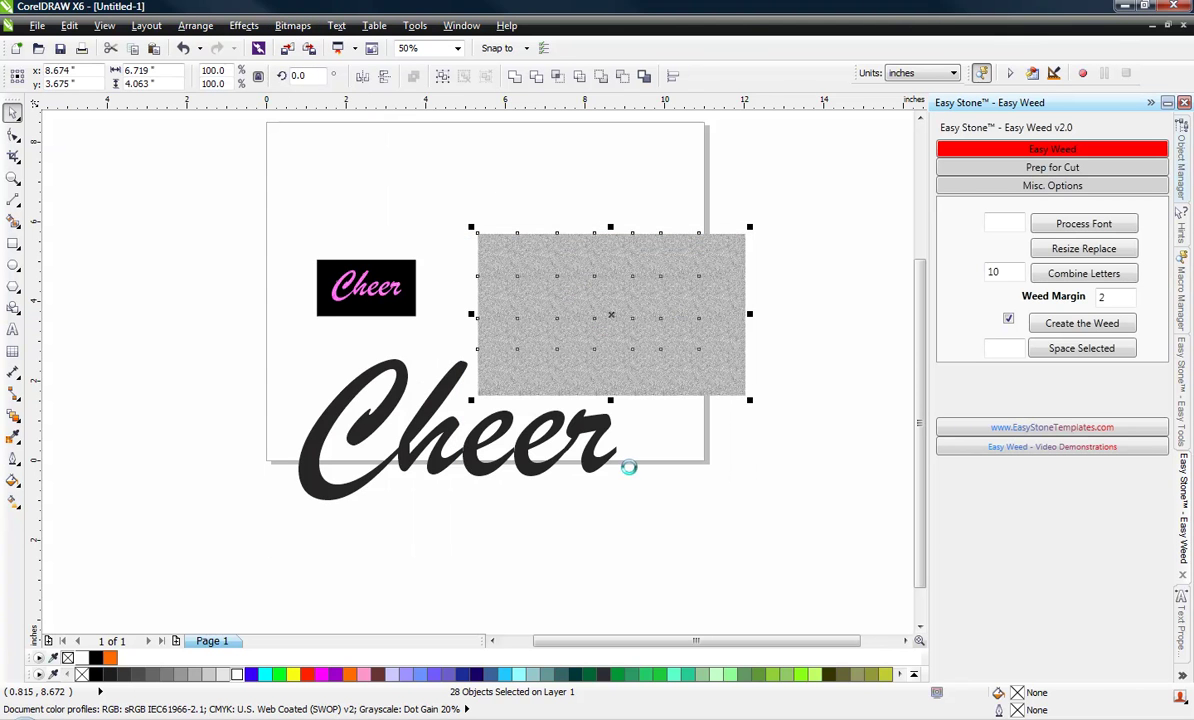
- Move the new bitmap slightly up while in Wireframe, then restore Enhanced view
left_click(104, 25)
left_click(120, 60)
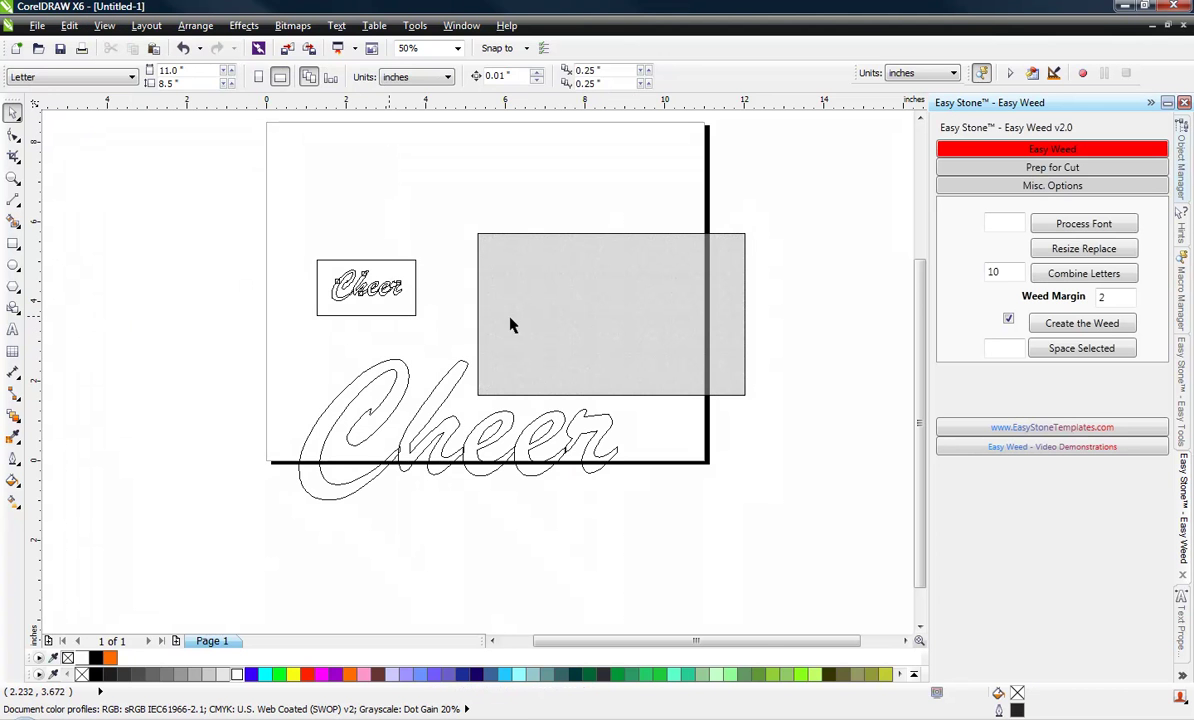
left_click_drag(711, 293, 719, 229)
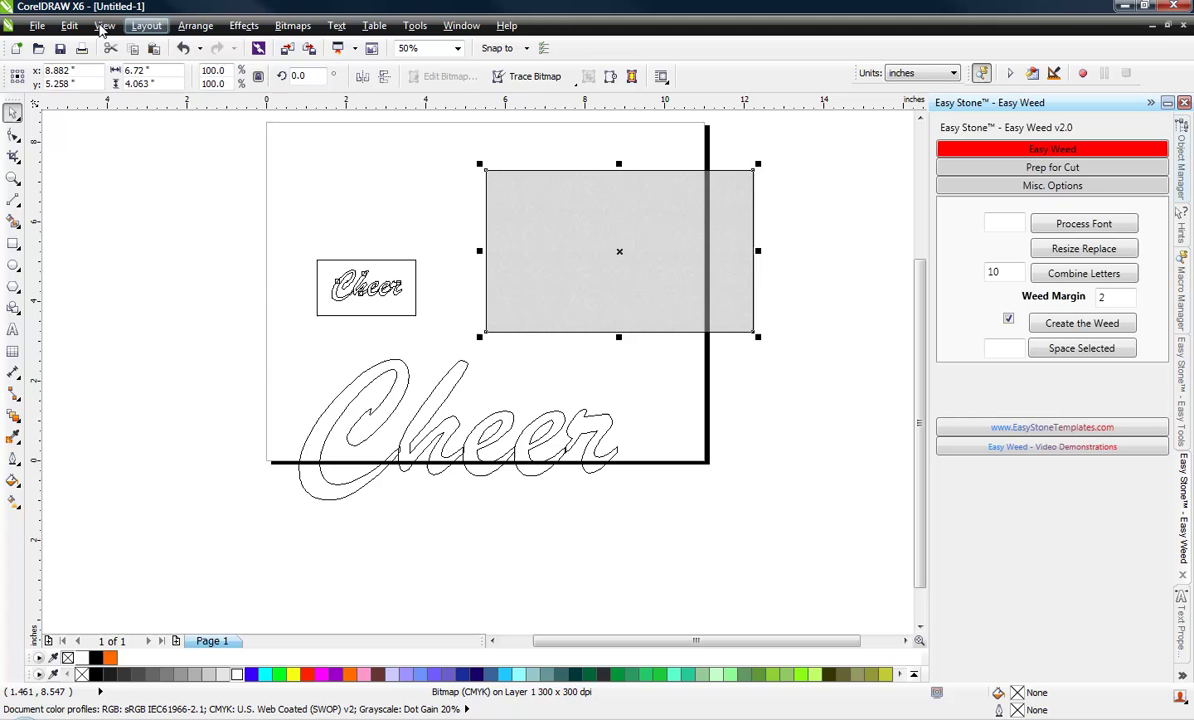
left_click(104, 25)
left_click(141, 121)
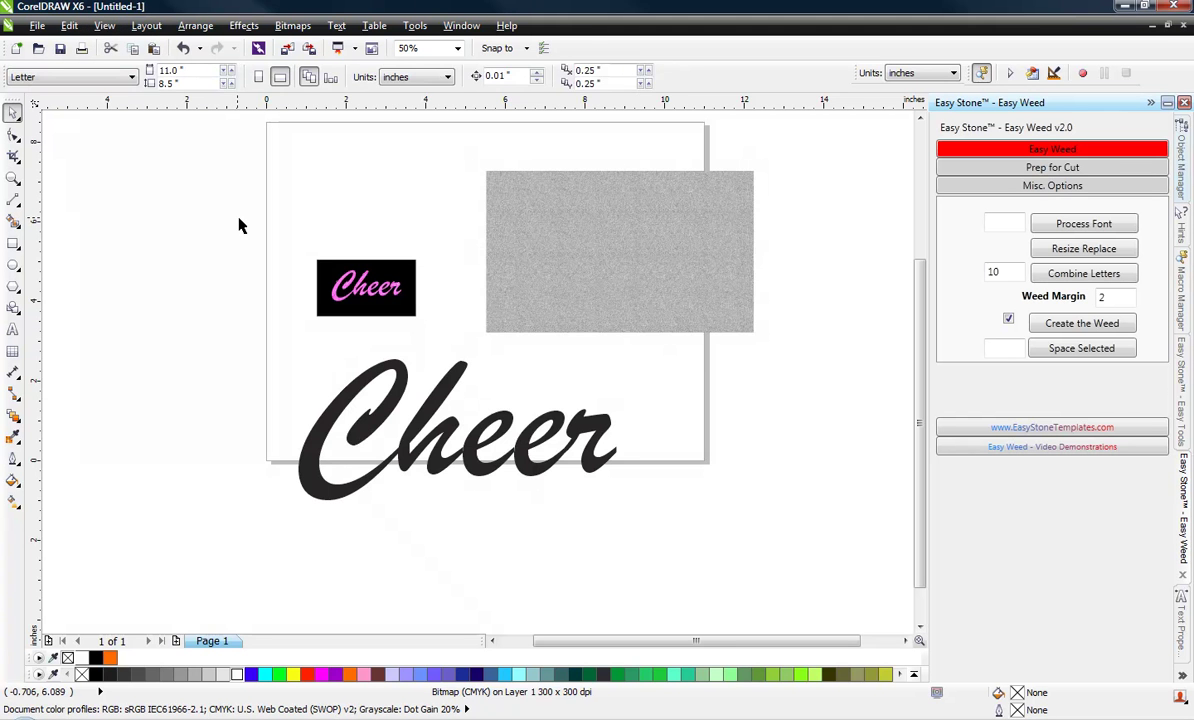
- PowerClip the glitter bitmap inside the large Cheer lettering
left_click_drag(634, 252, 630, 269)
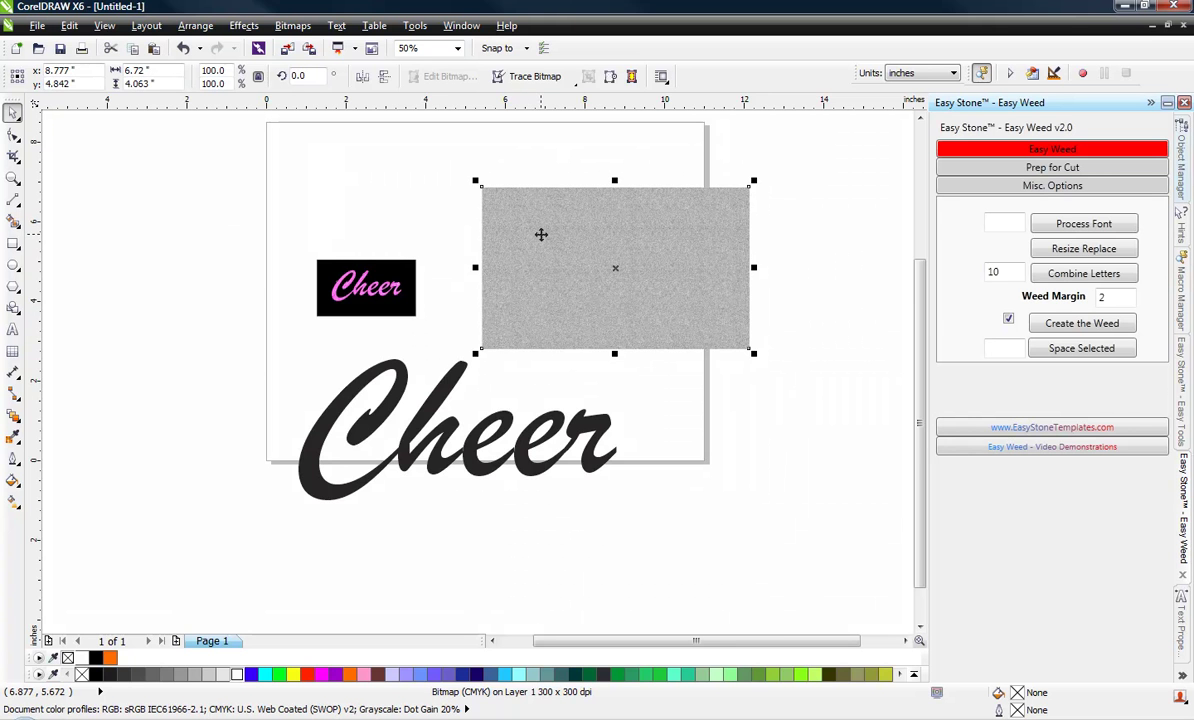
left_click_drag(540, 235, 438, 383)
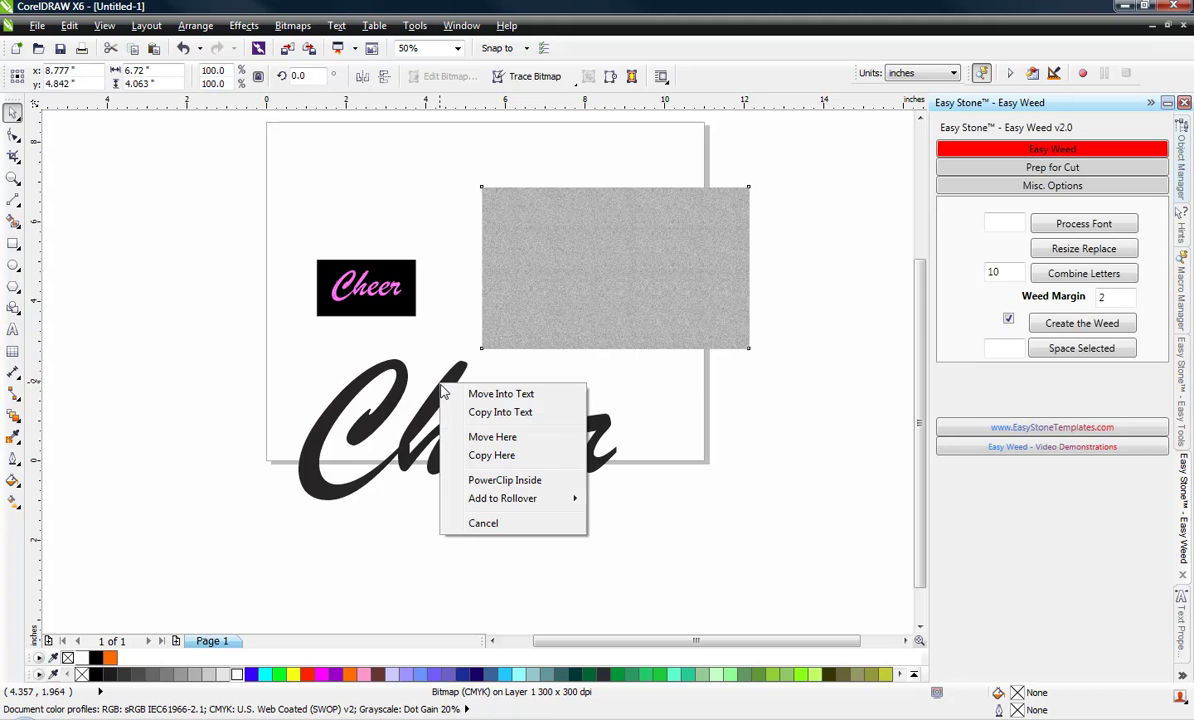
left_click(537, 483)
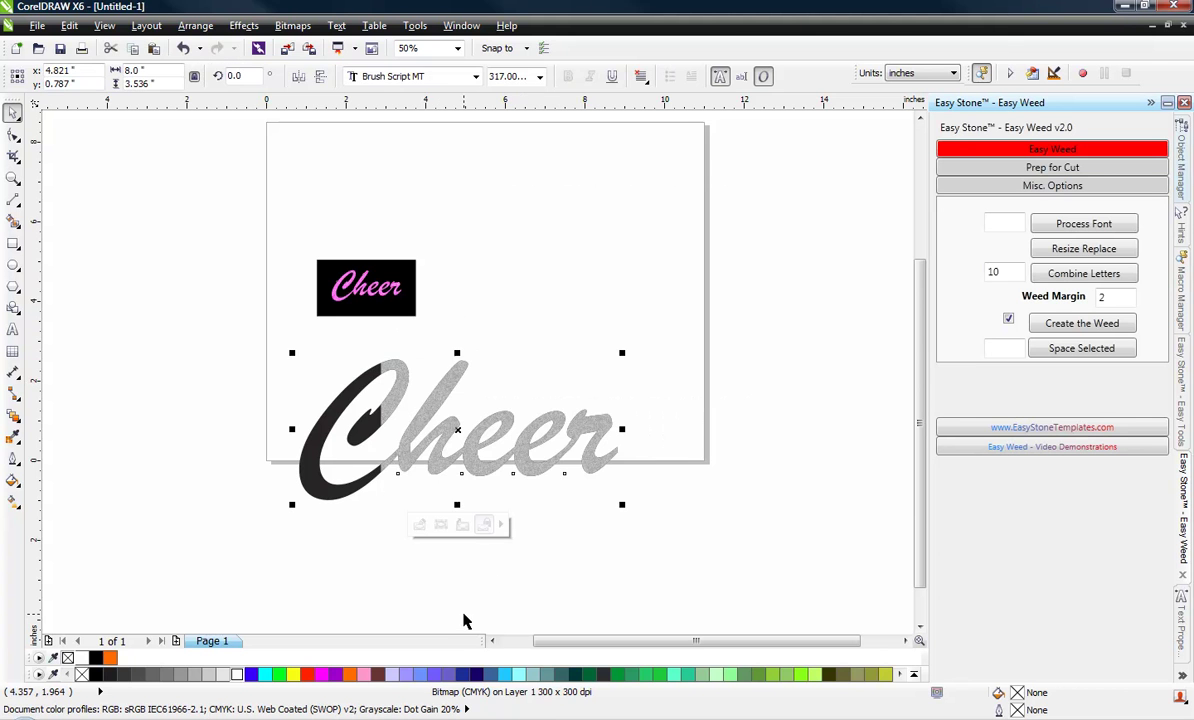
left_click(352, 588)
scroll(386, 451, "up", 1)
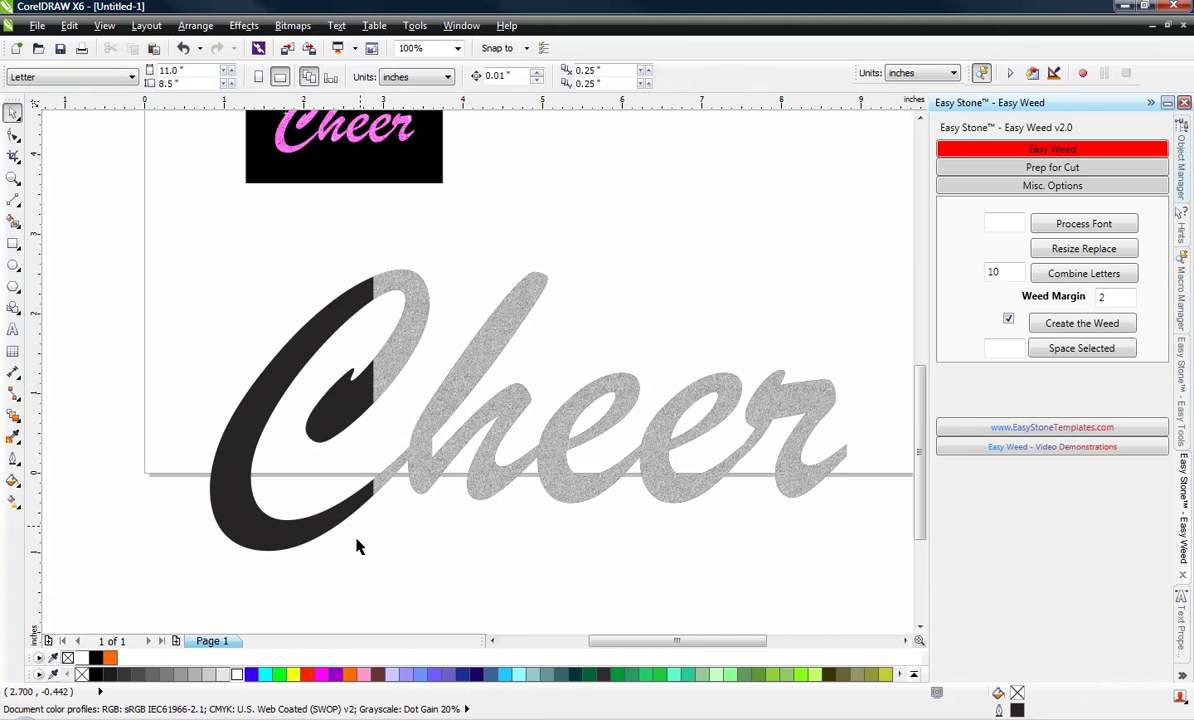
- Edit Cheer's PowerClip and move the glitter bitmap to cover every letter, including the C
right_click(468, 371)
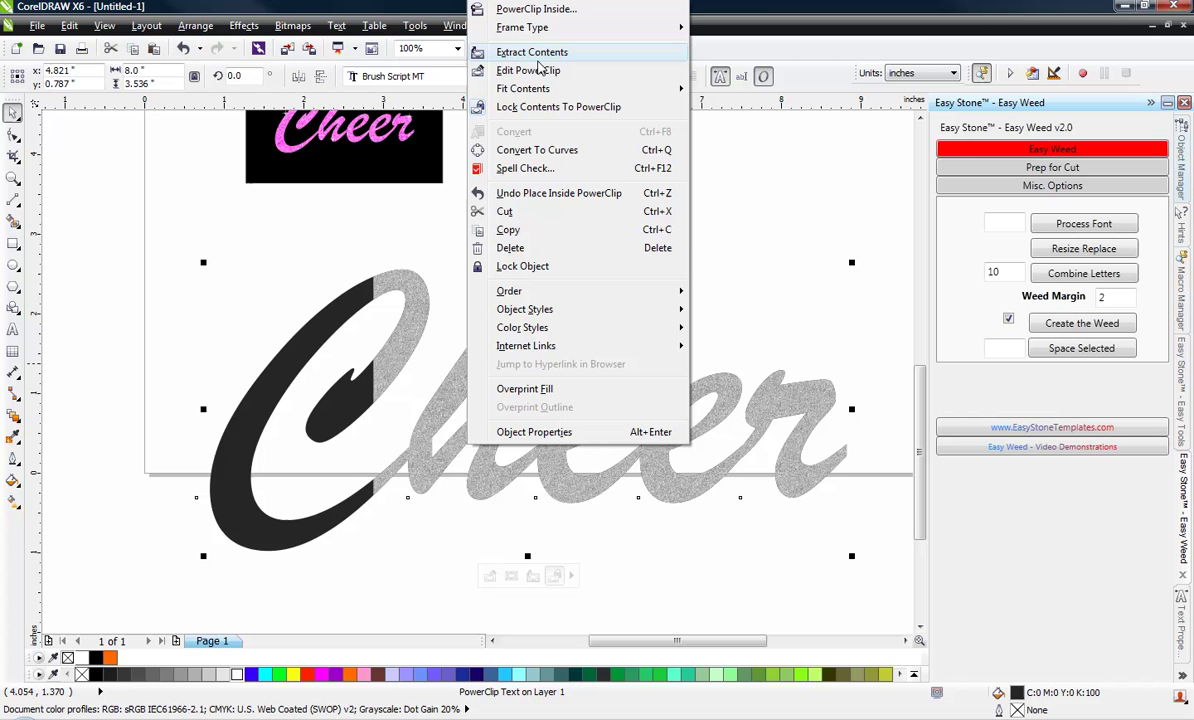
left_click(537, 72)
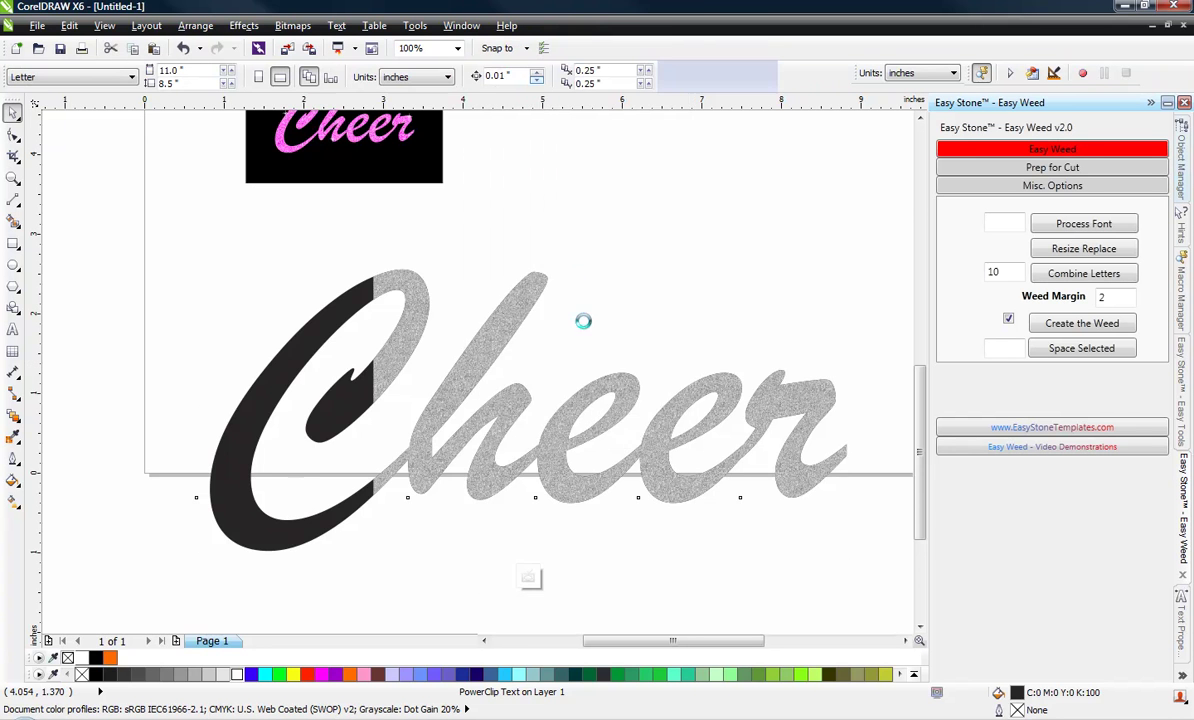
scroll(581, 320, "down", 2)
left_click(580, 318)
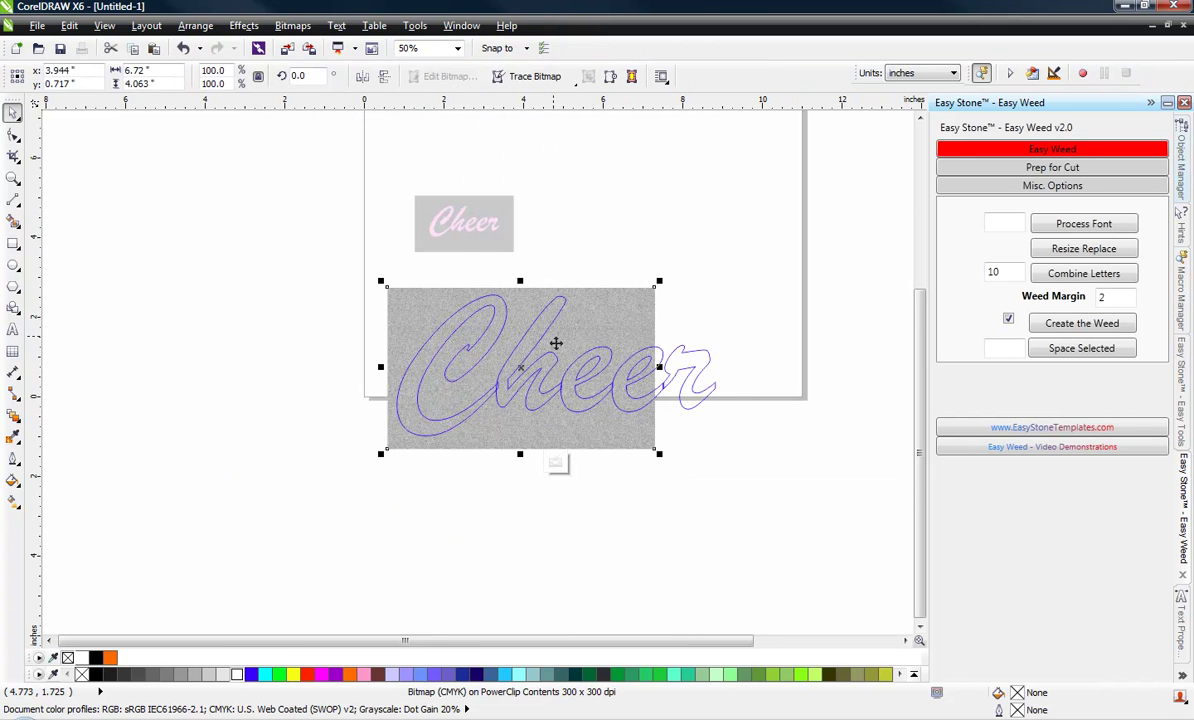
scroll(600, 315, "up", 2)
left_click_drag(683, 284, 752, 320)
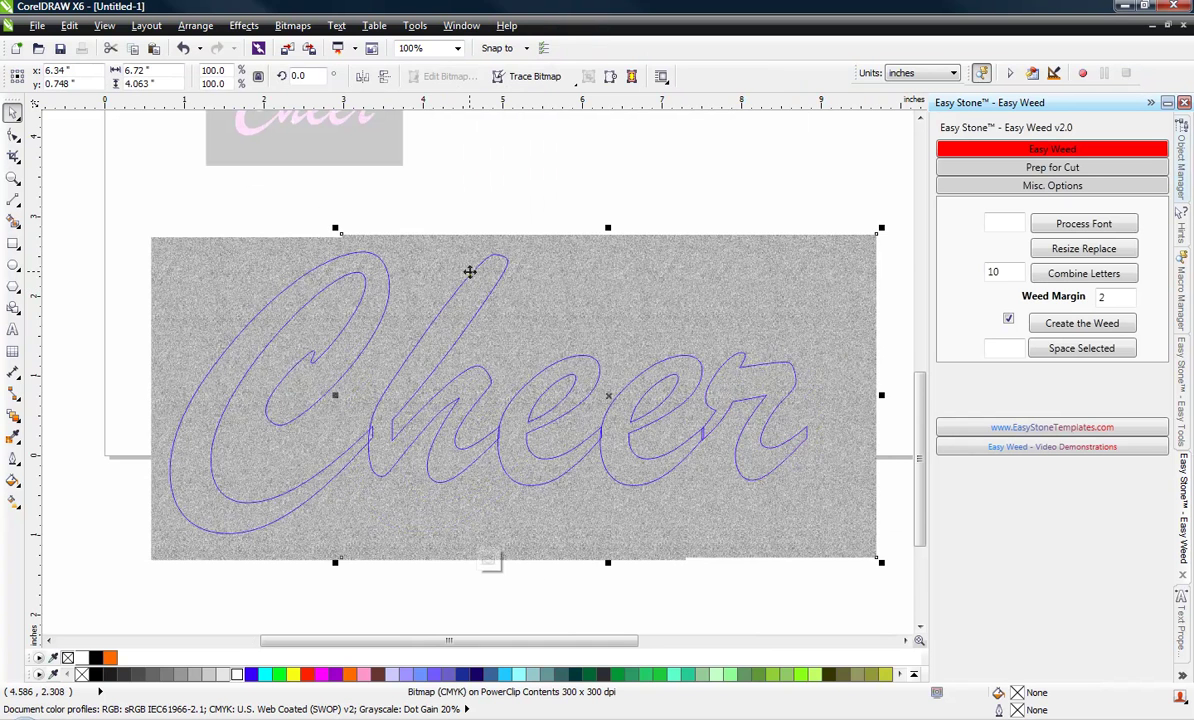
left_click_drag(552, 290, 566, 300)
scroll(566, 300, "down", 2)
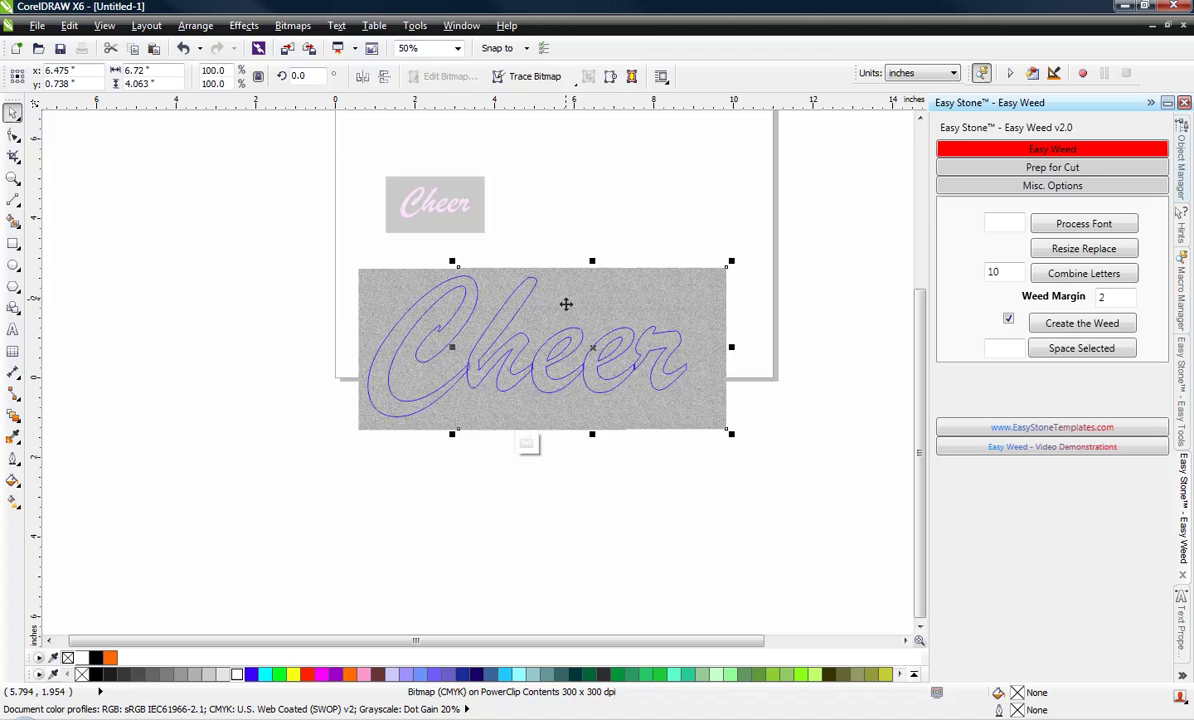
left_click(488, 504)
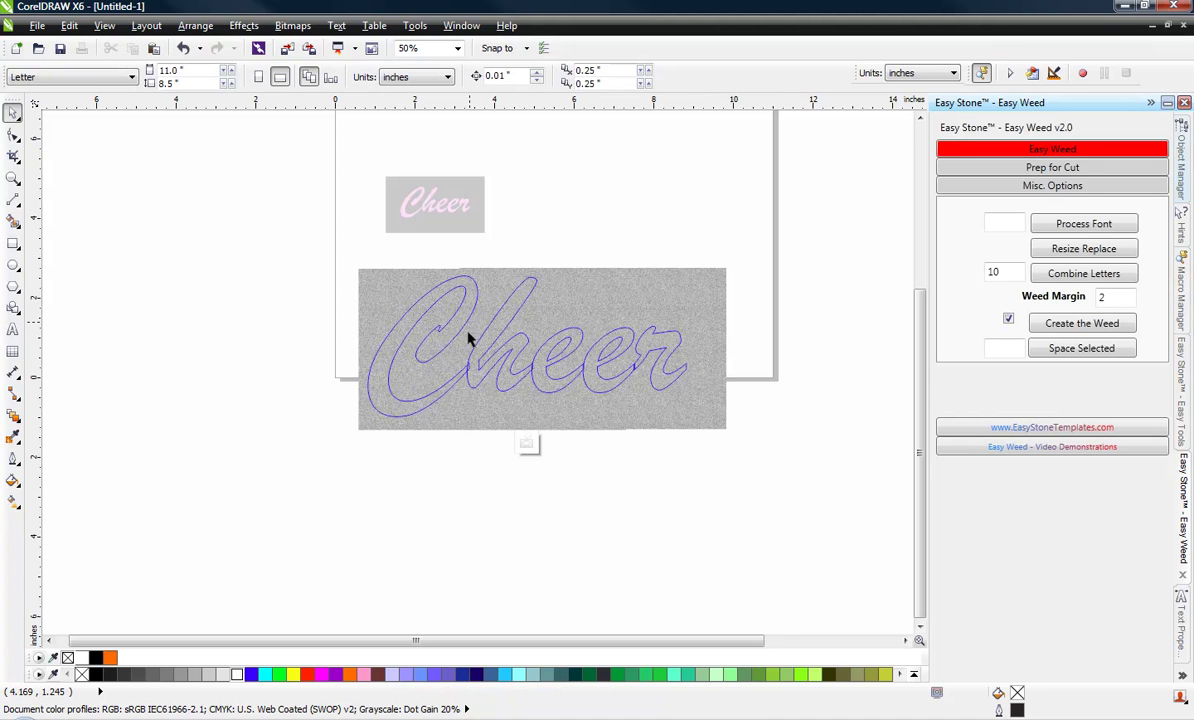
- Merge the glitter pieces inside the PowerClip into one 300 dpi bitmap and reselect it
left_click_drag(341, 257, 768, 448)
left_click(292, 25)
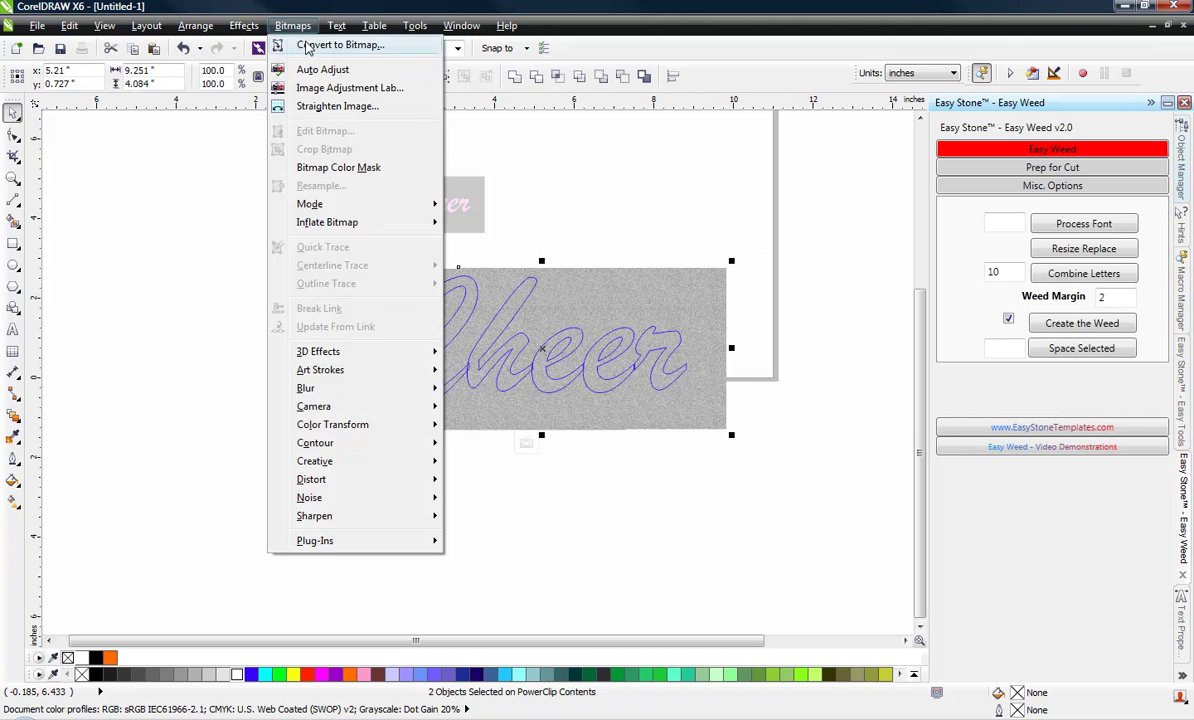
left_click(303, 45)
left_click(560, 461)
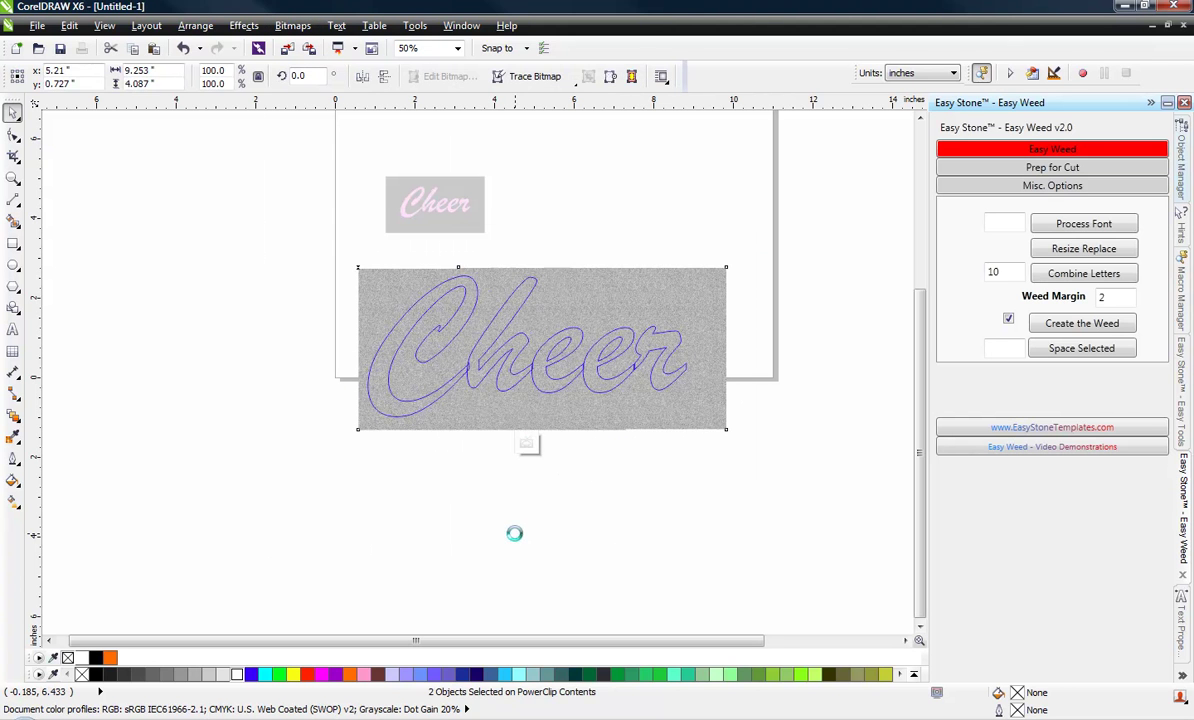
key("Escape")
mouse_move(593, 295)
left_mouse_down()
mouse_move(602, 251)
mouse_move(591, 312)
left_mouse_up()
key("Escape")
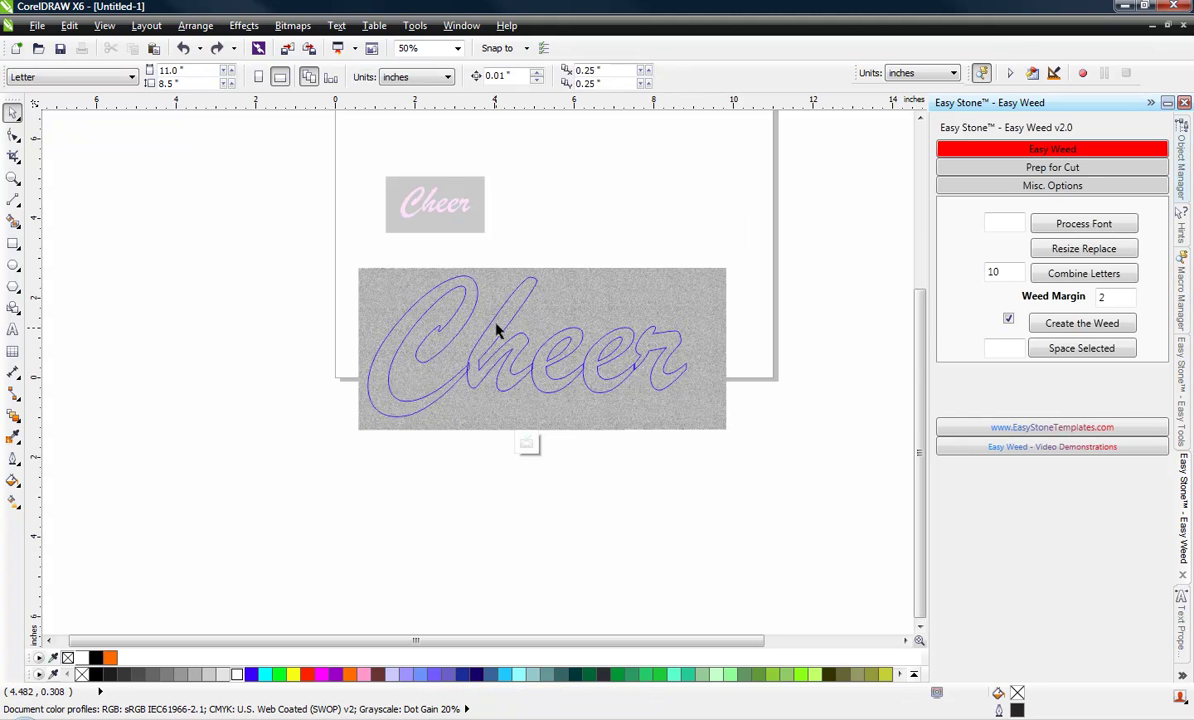
left_click(546, 304)
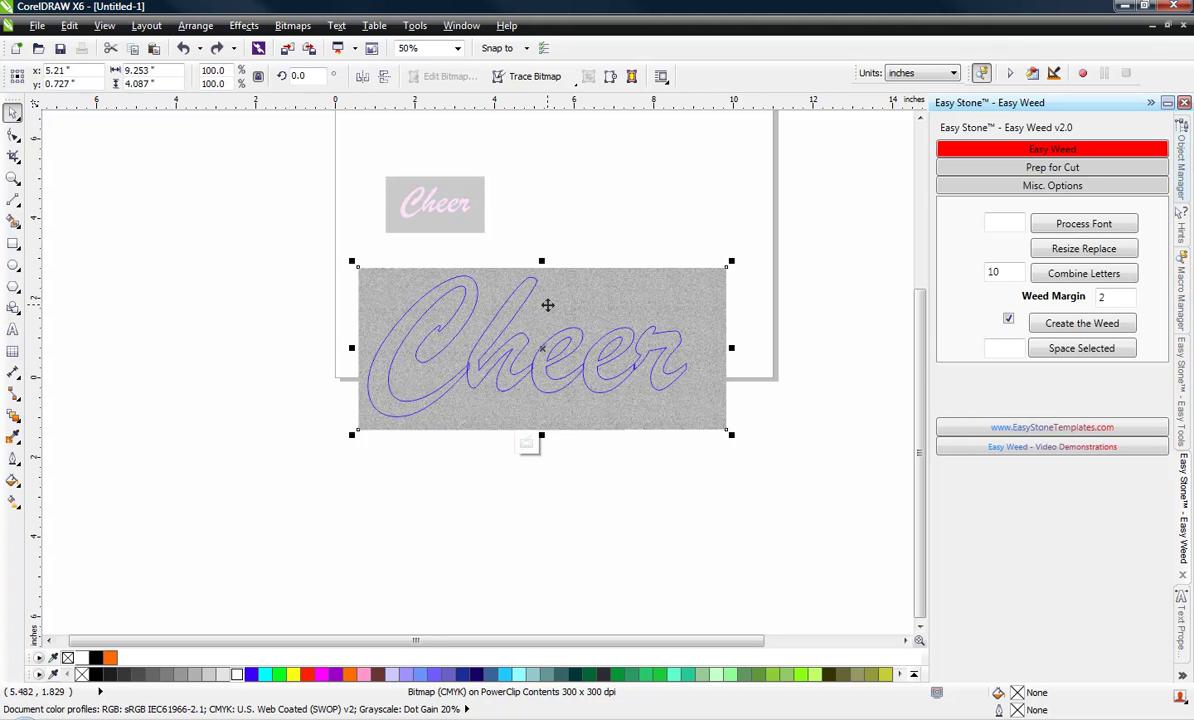
scroll(546, 304, "up", 1)
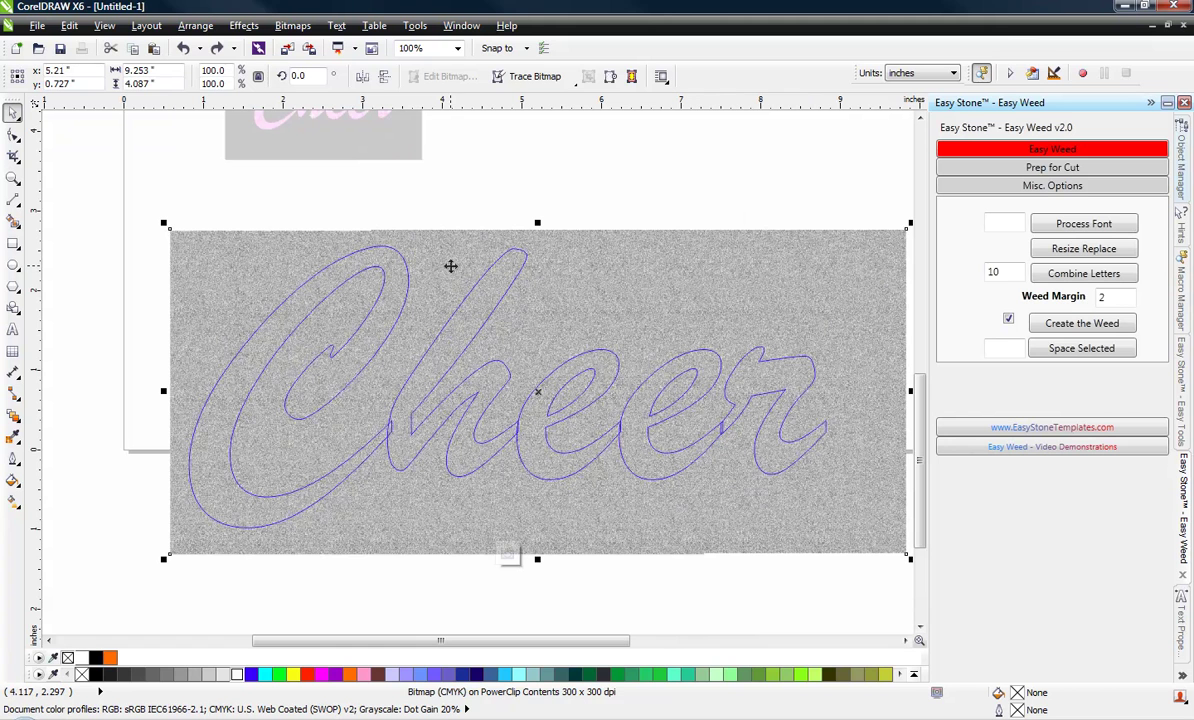
- Open the Image Adjustment Lab on the glitter bitmap, accepting conversion to RGB
left_click(291, 27)
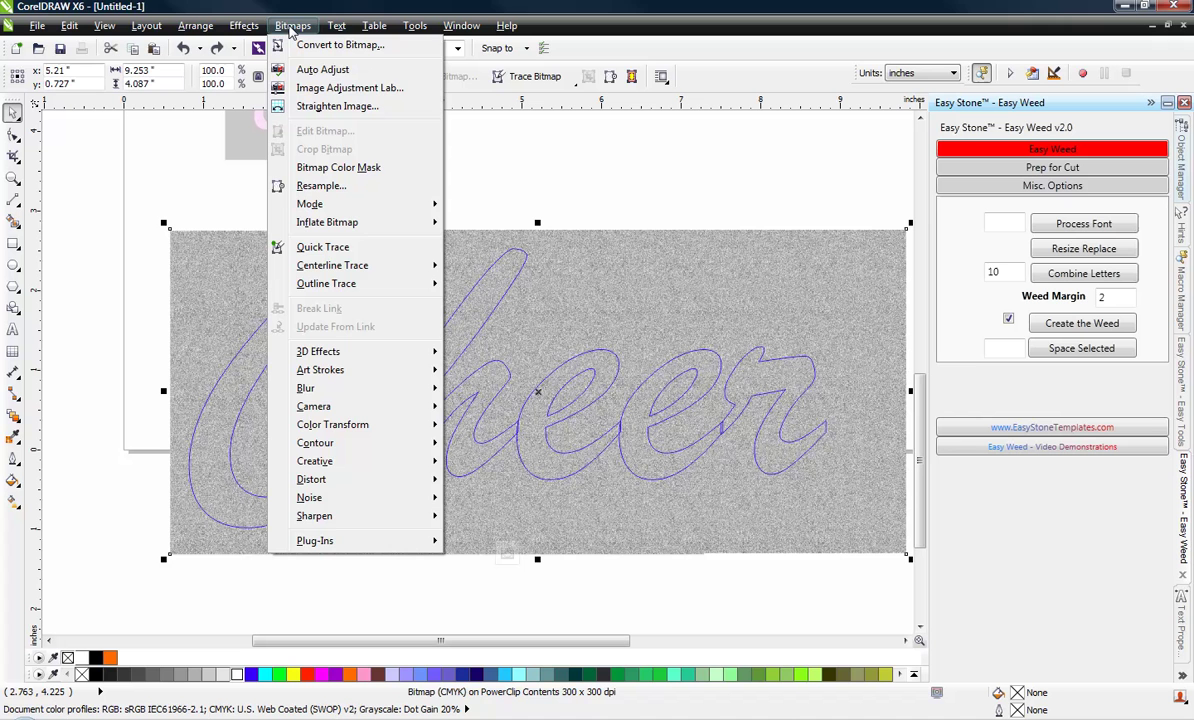
left_click(318, 88)
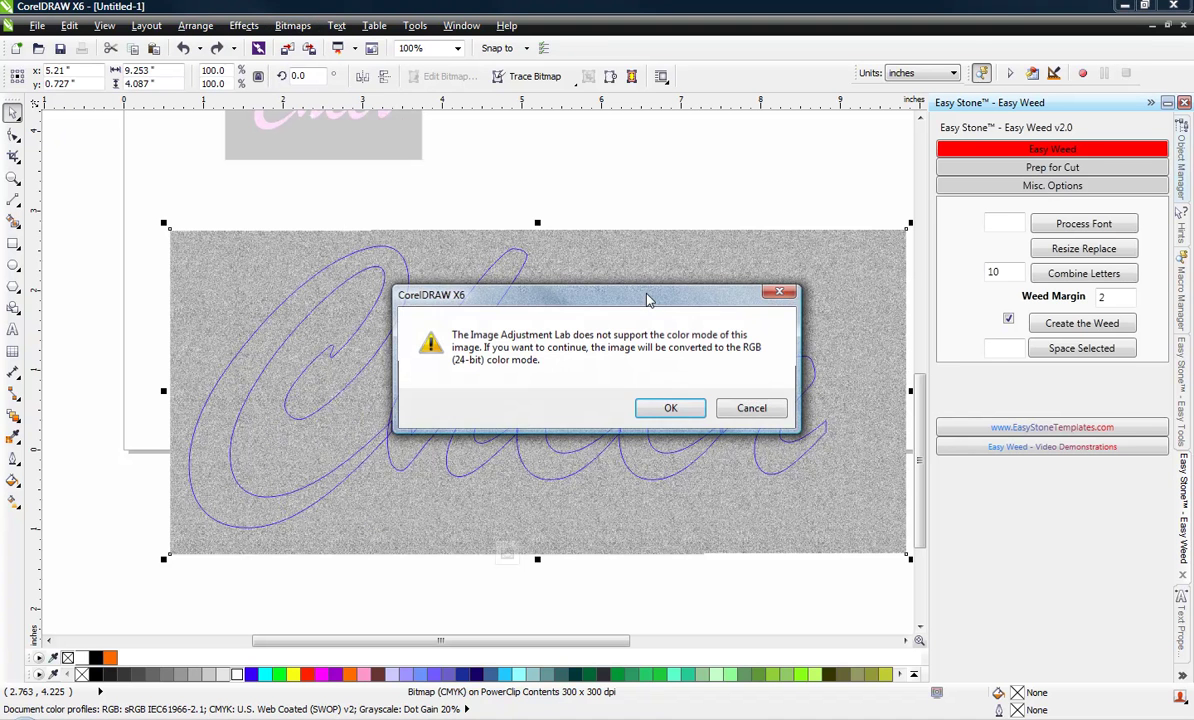
left_click(668, 410)
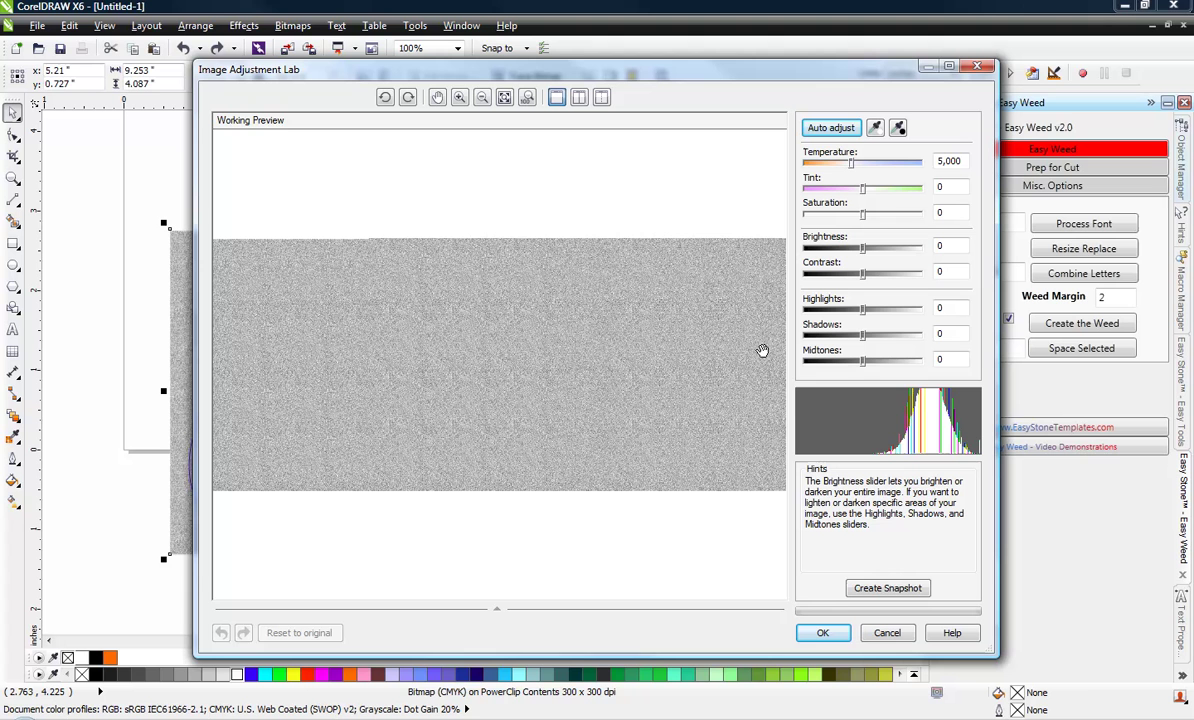
- Experiment with brightness and contrast, ending at Brightness 20 and Contrast 0
left_click(829, 249)
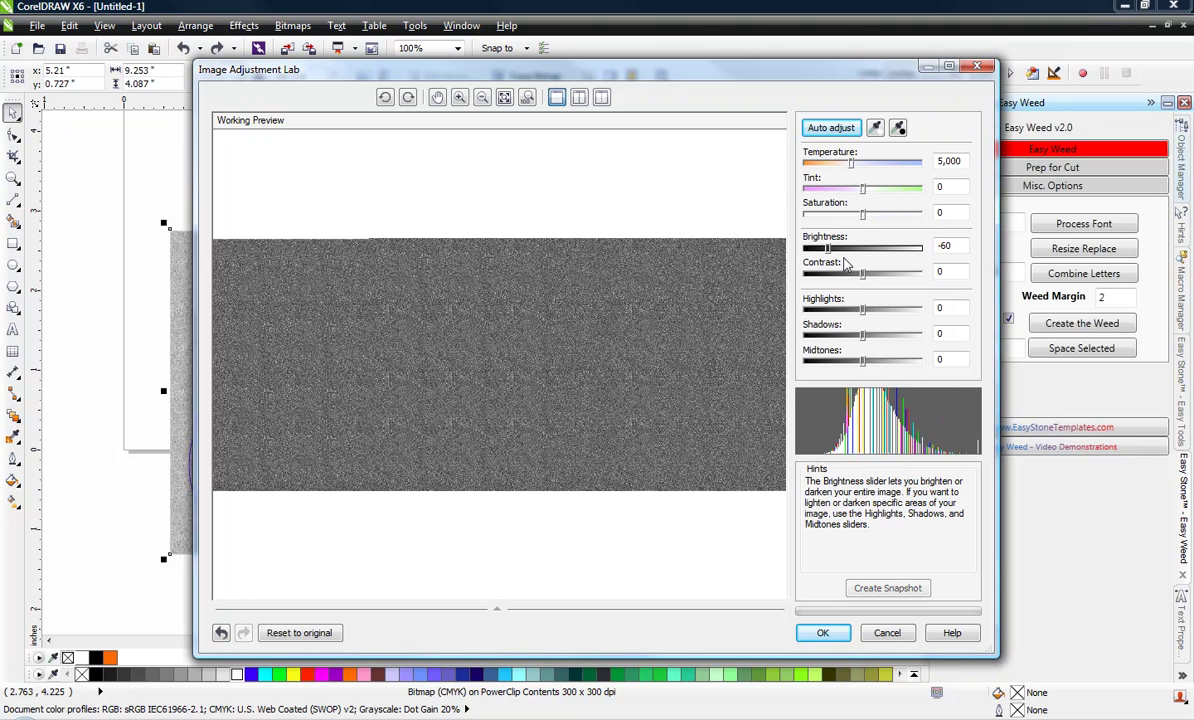
left_click(844, 274)
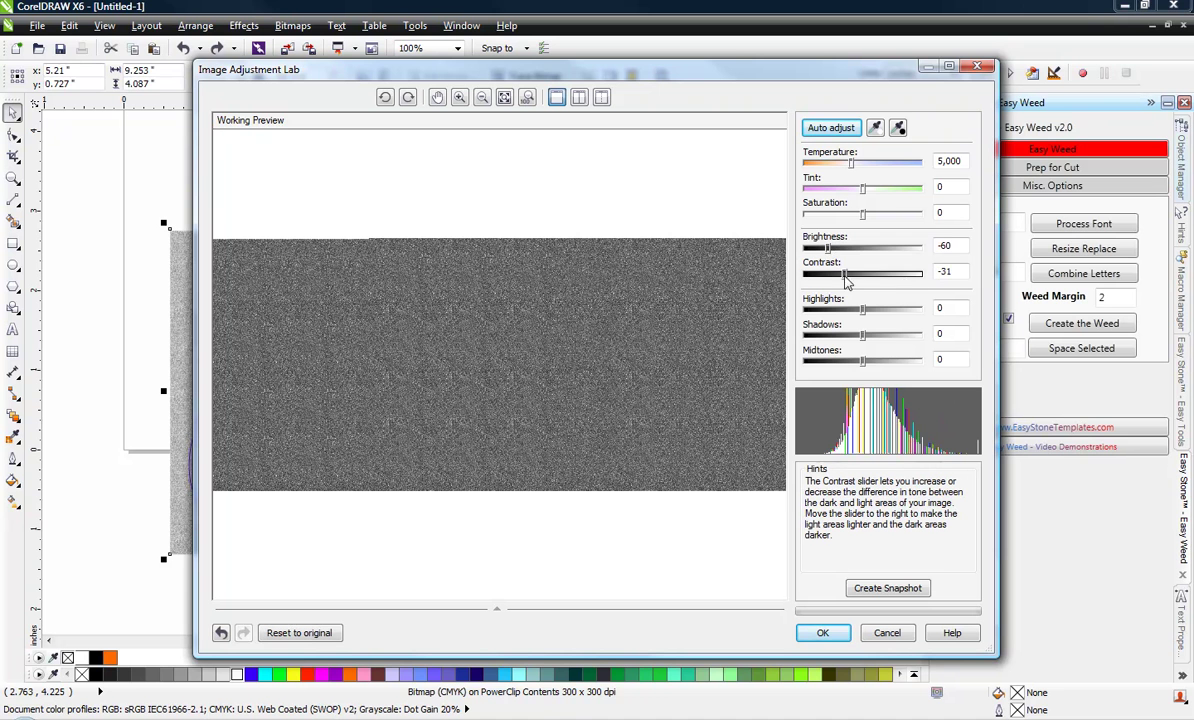
left_click(903, 276)
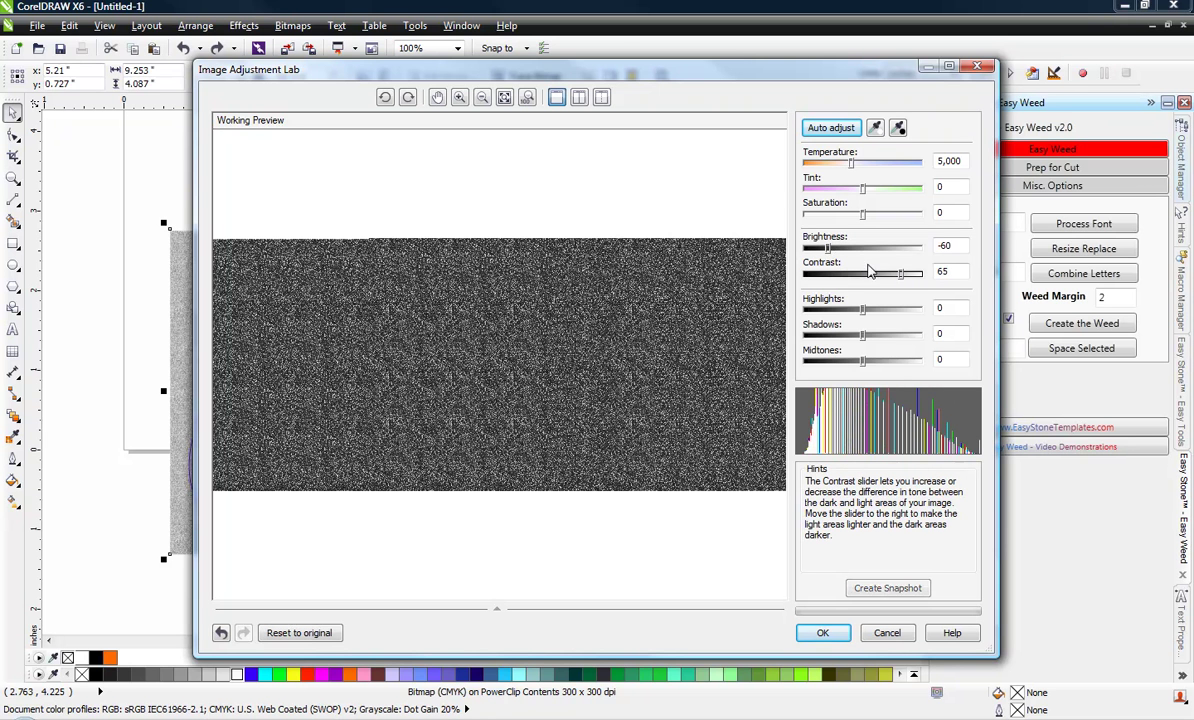
left_click(834, 274)
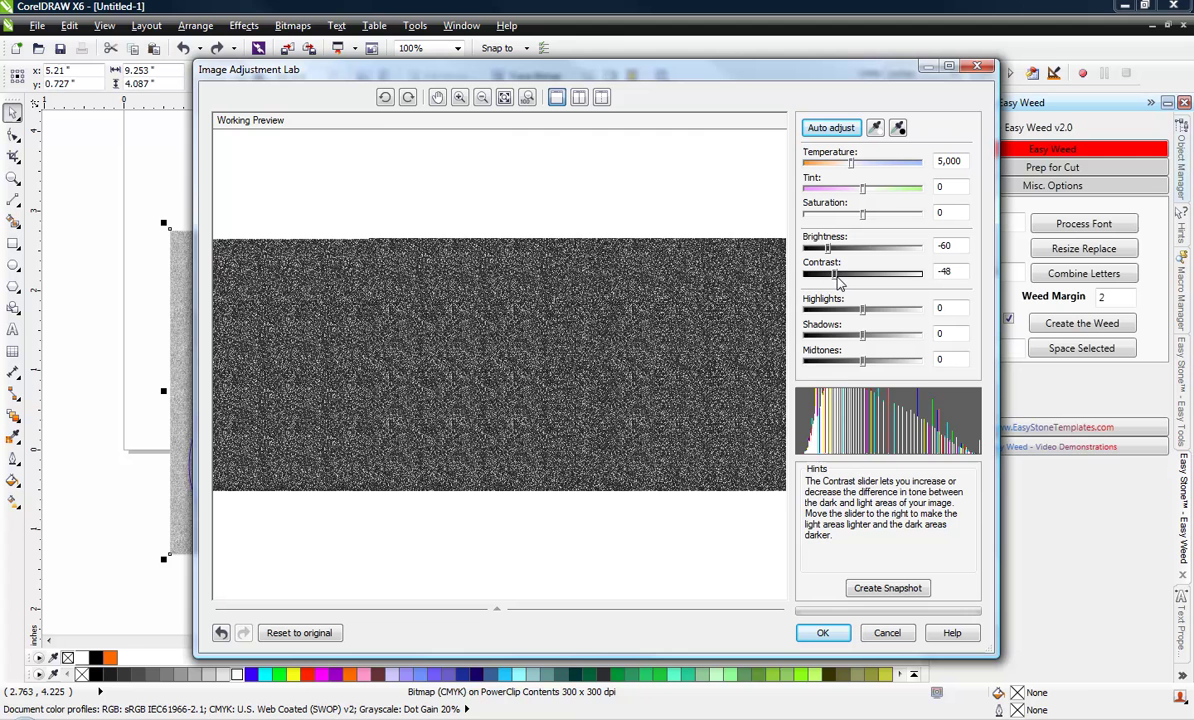
left_click(874, 248)
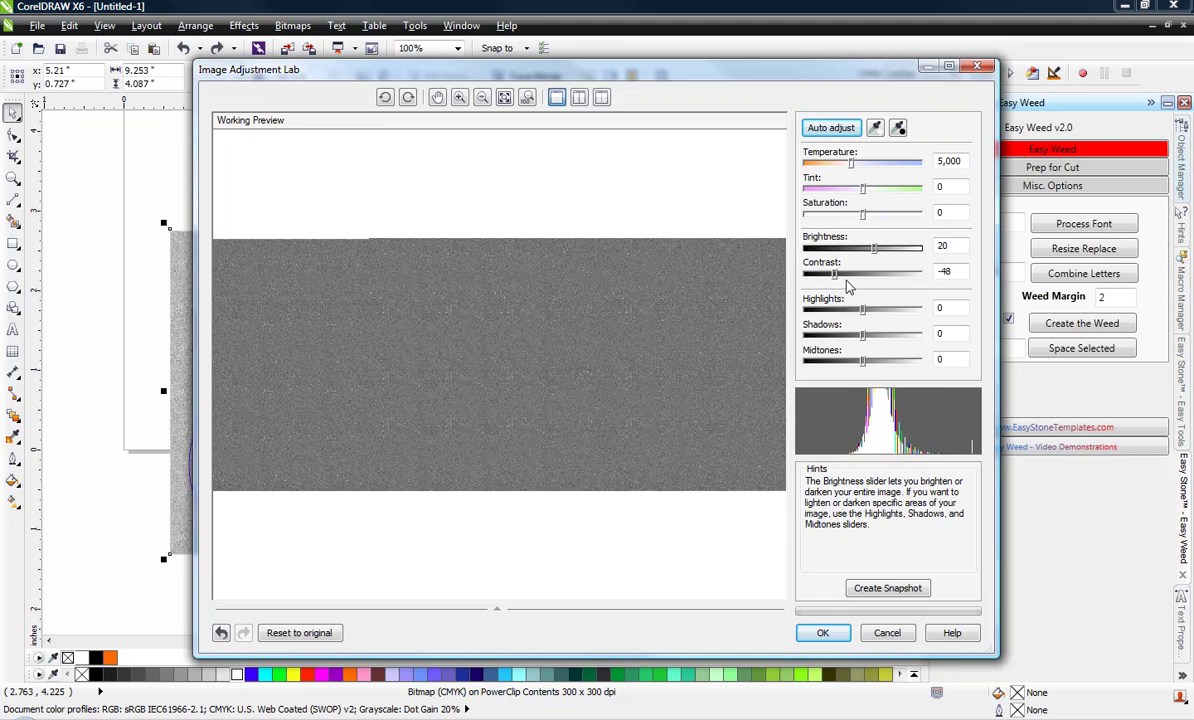
left_click(864, 276)
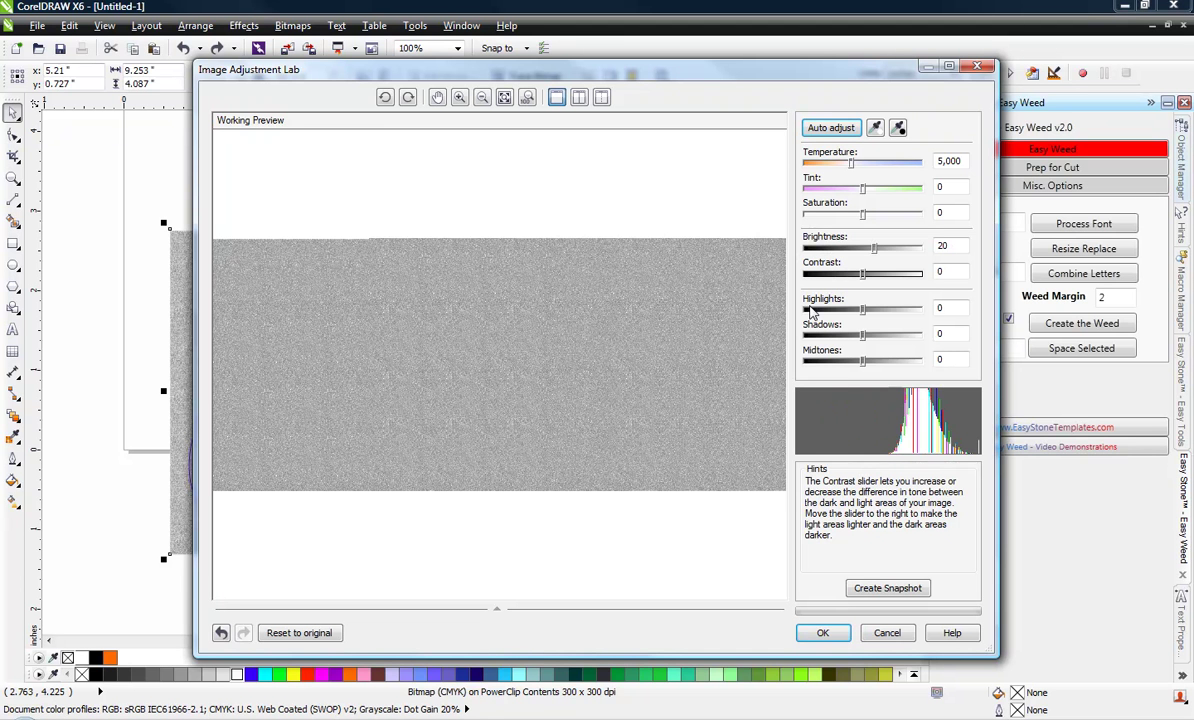
- Swing the glitter tint between magenta and green, settling it at -43
left_click(828, 190)
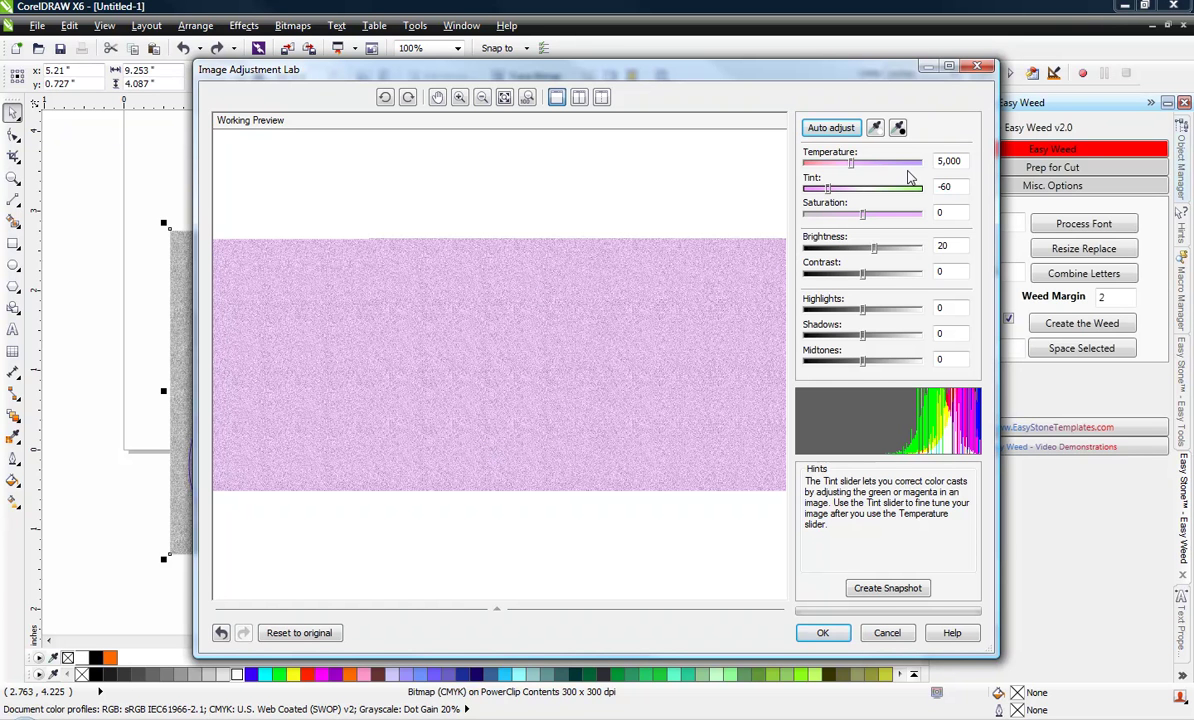
left_click(812, 190)
left_click_drag(882, 196, 893, 194)
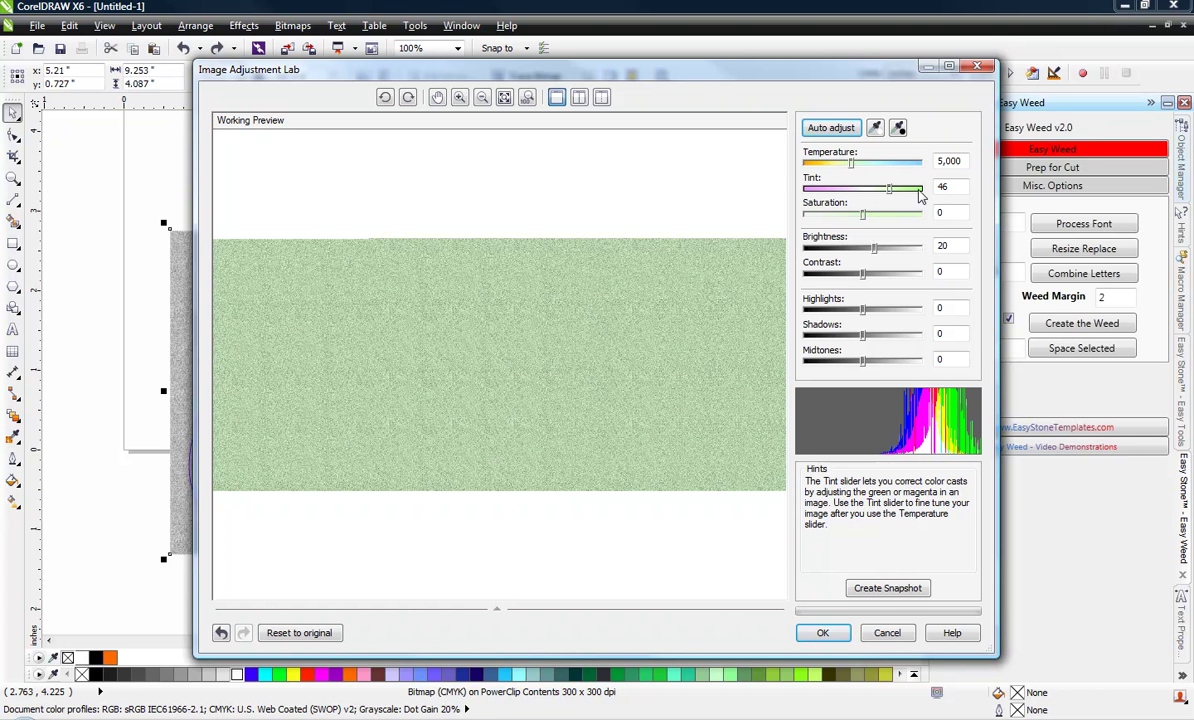
left_click(919, 192)
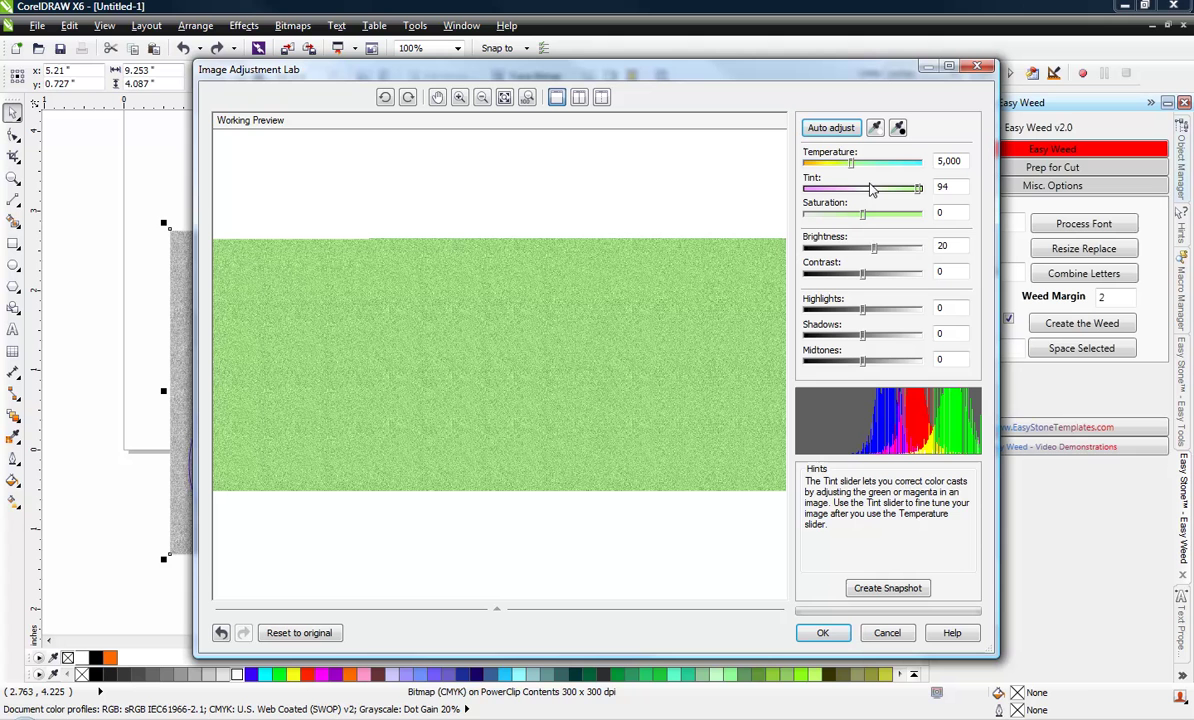
left_click(854, 250)
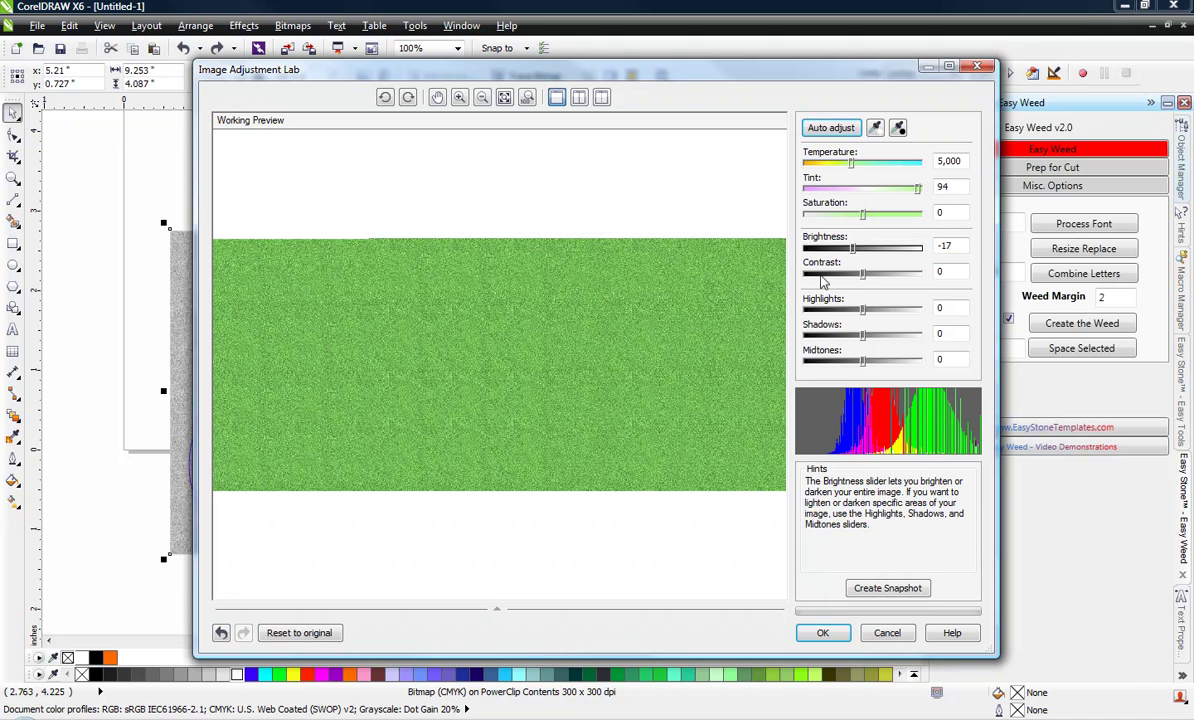
scroll(795, 245, "down", 3)
left_click(817, 189)
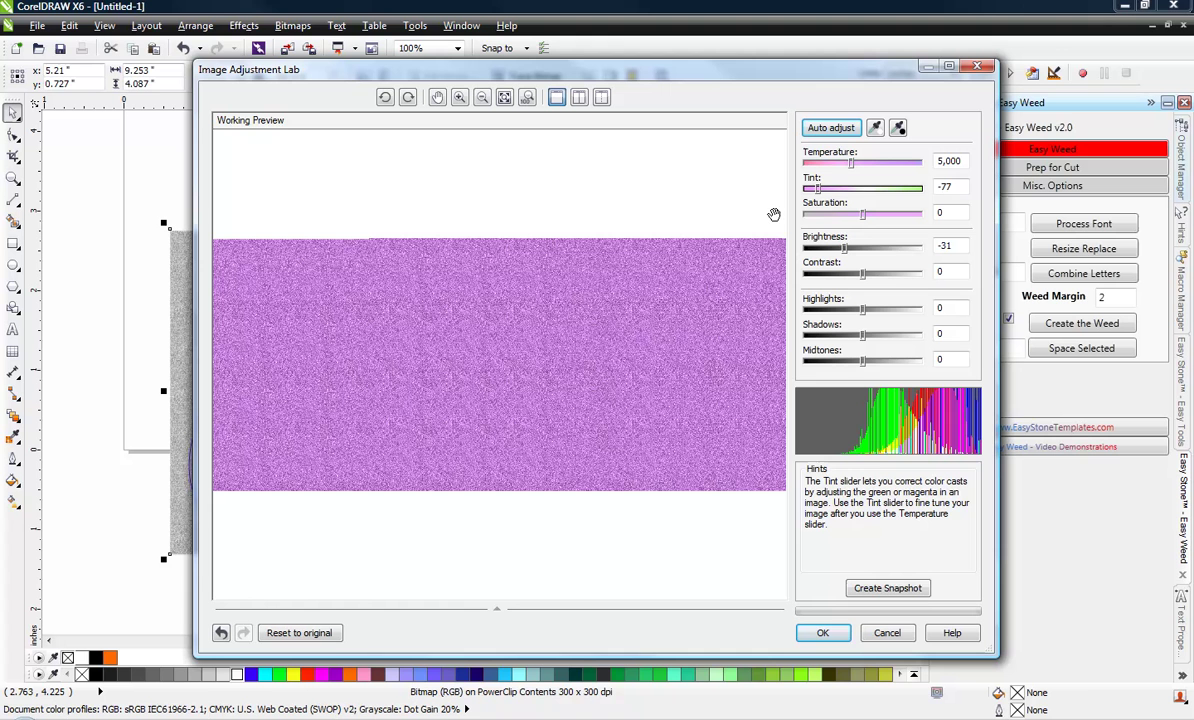
left_click(838, 189)
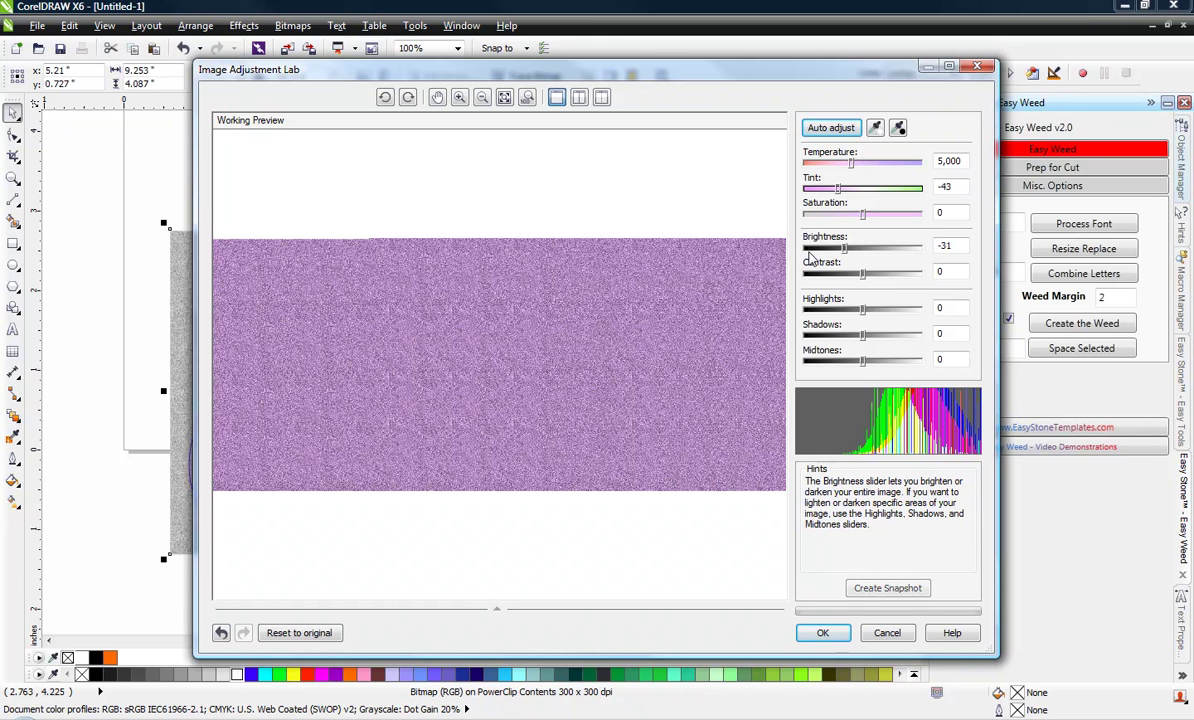
- Experiment with contrast, brightness and shadows, and set the highlights to 12
left_click(896, 280)
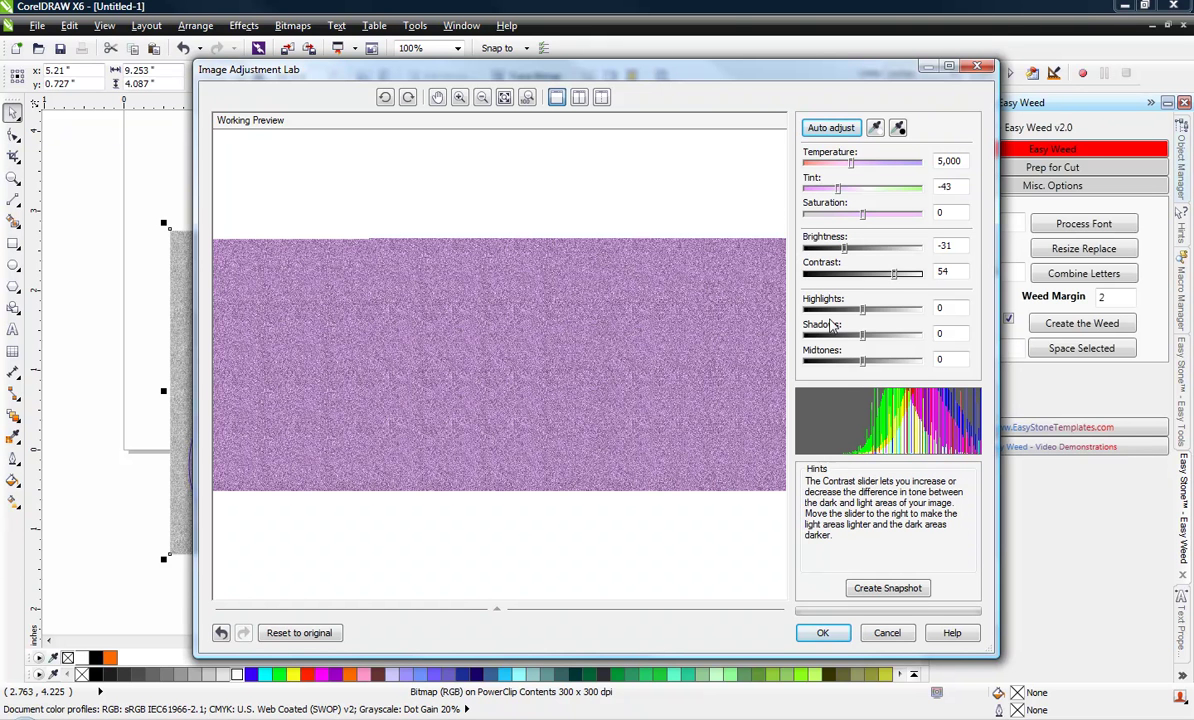
left_click(864, 249)
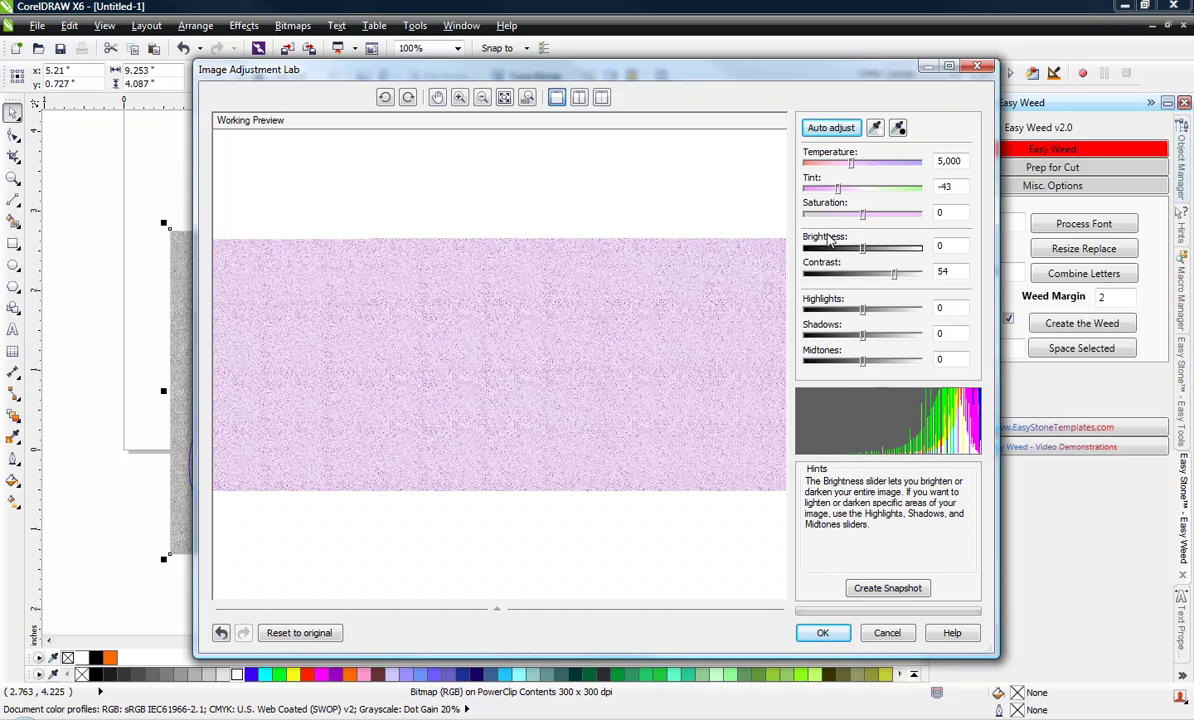
left_click(833, 249)
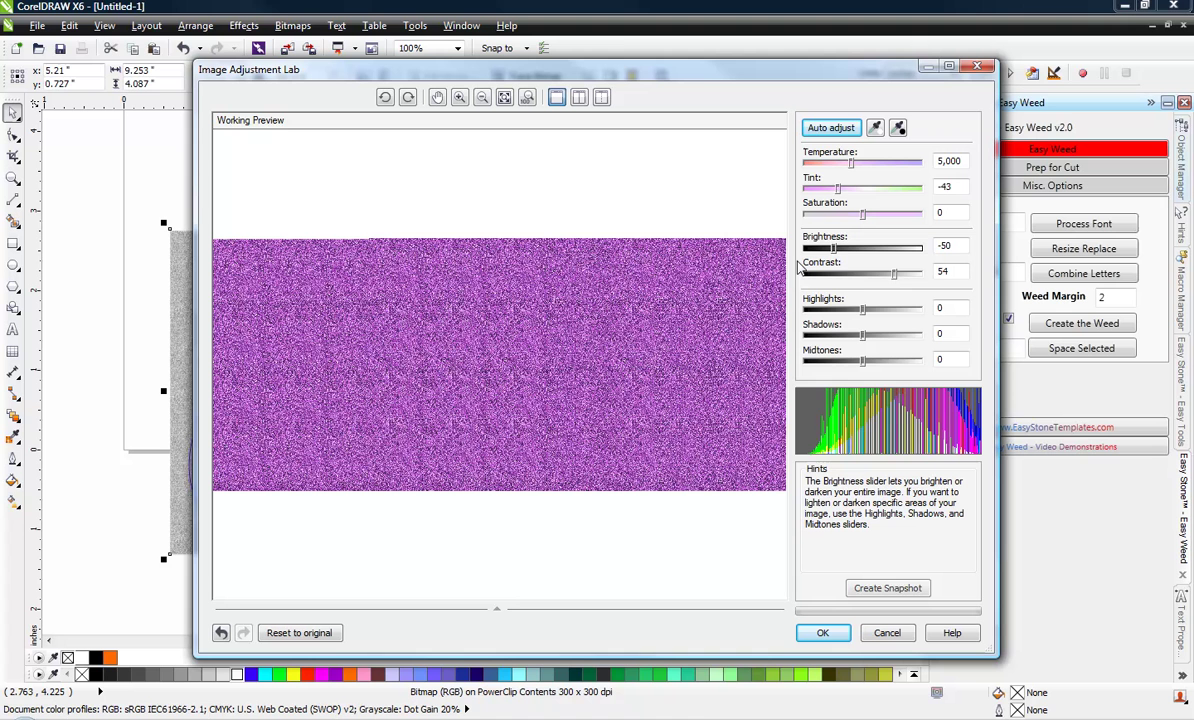
left_click(847, 250)
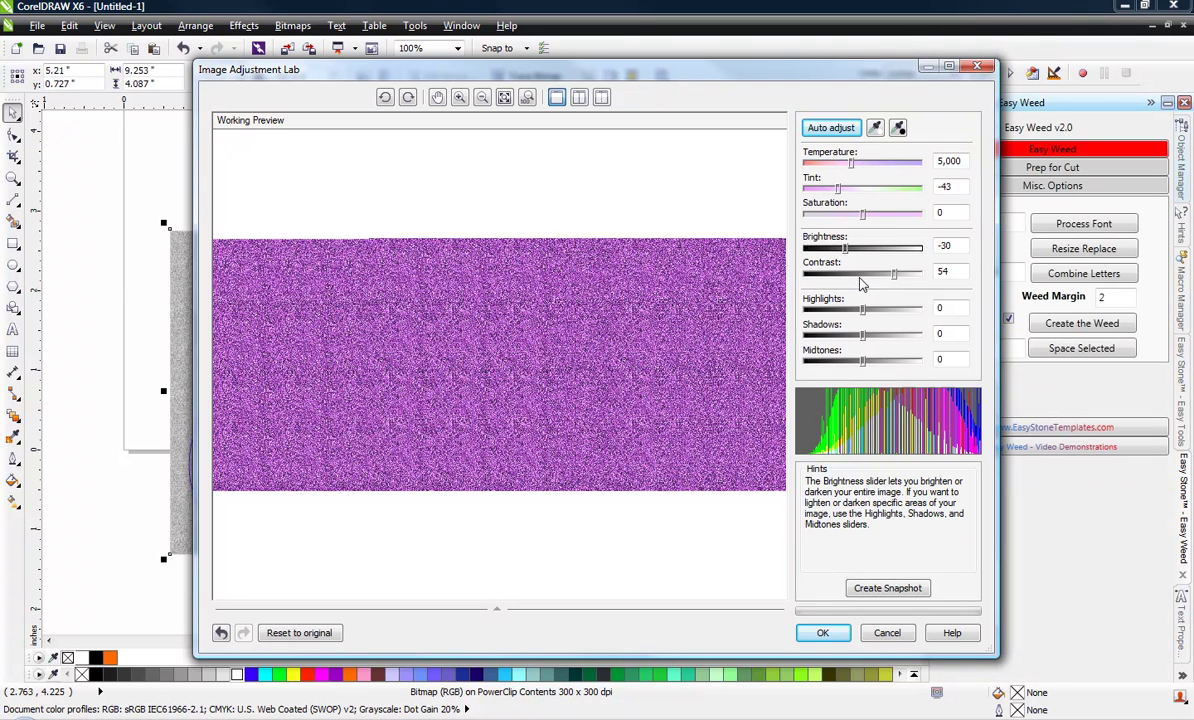
left_click(859, 276)
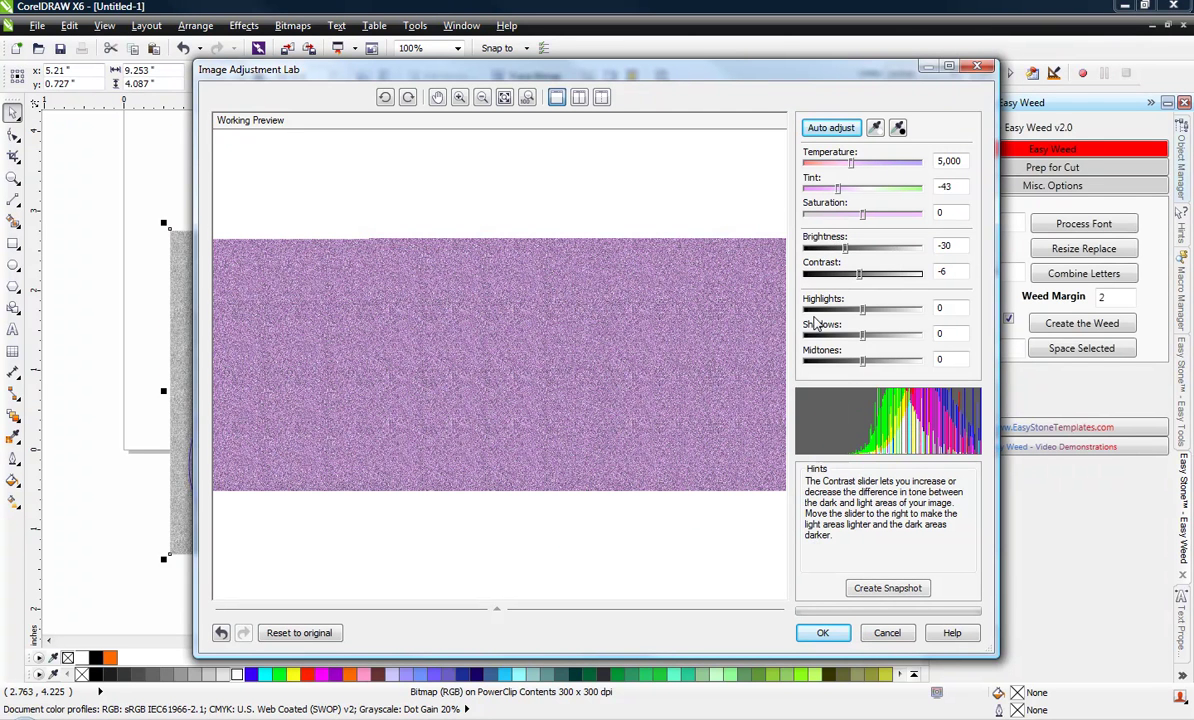
left_click(820, 310)
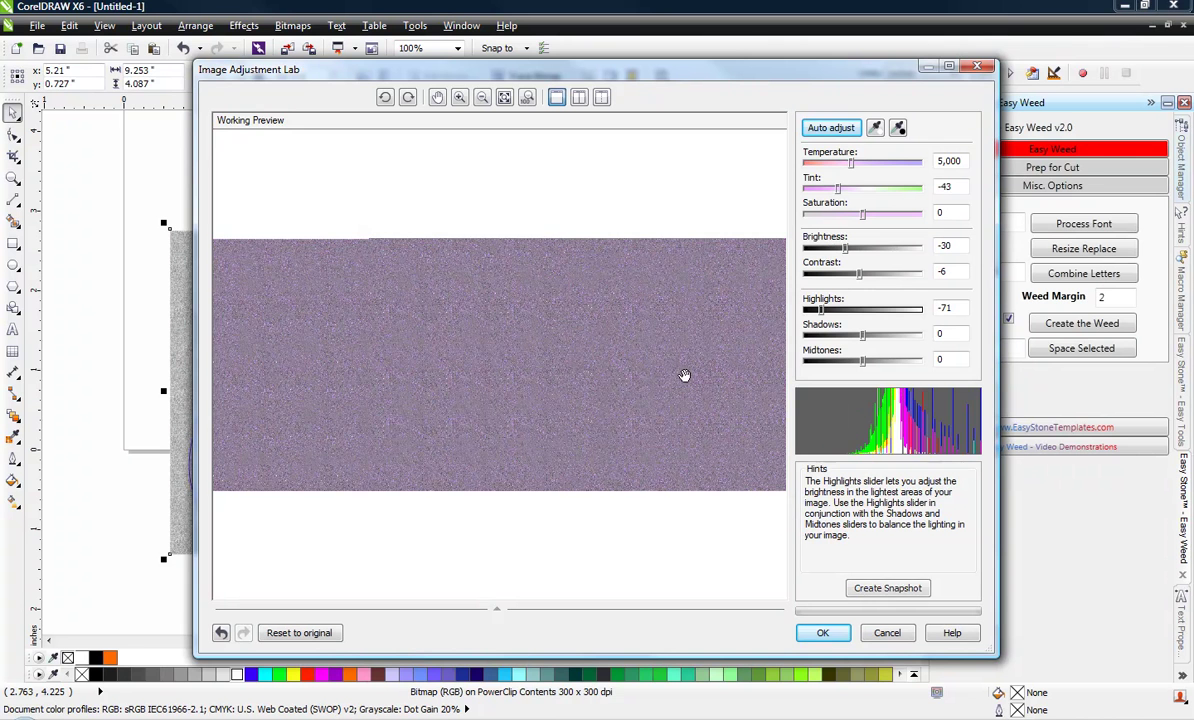
left_click_drag(815, 310, 870, 312)
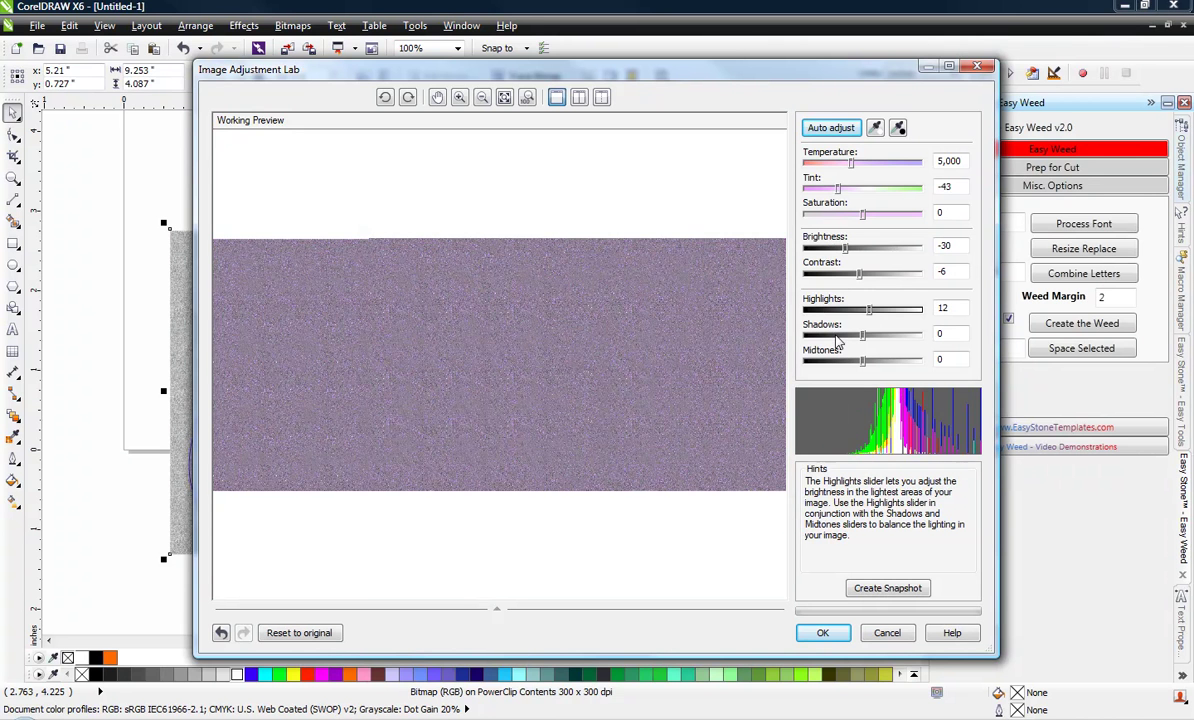
left_click(834, 334)
left_click(866, 336)
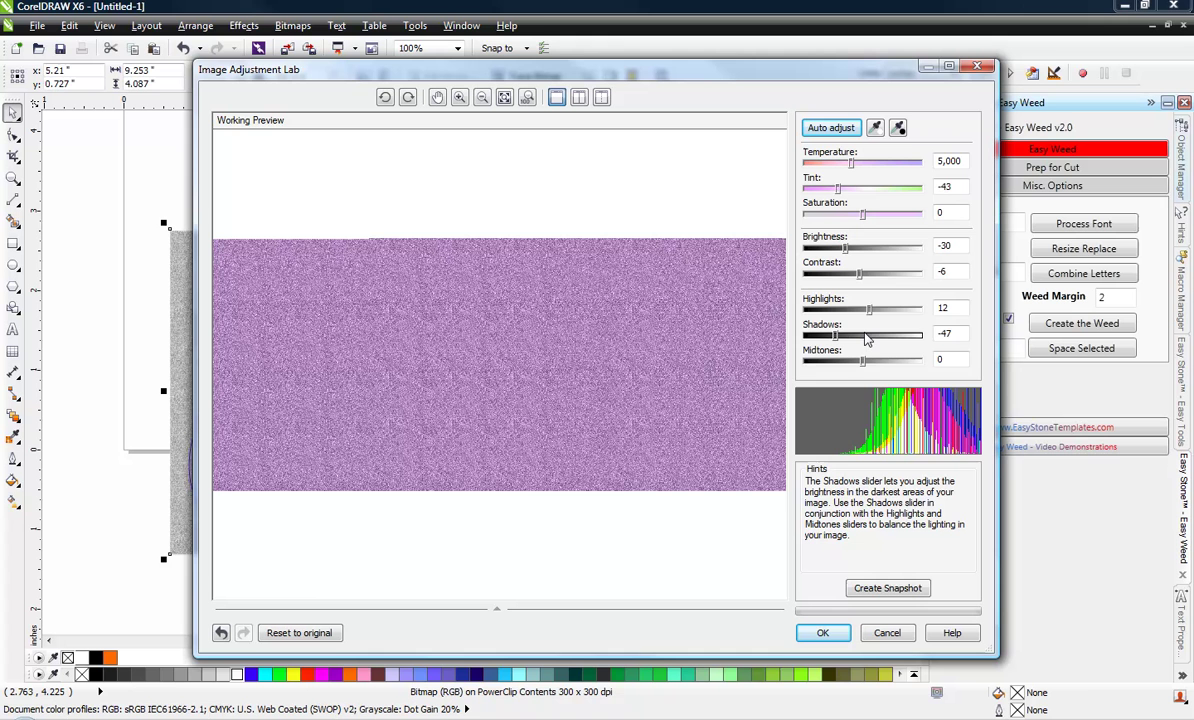
left_click(843, 277)
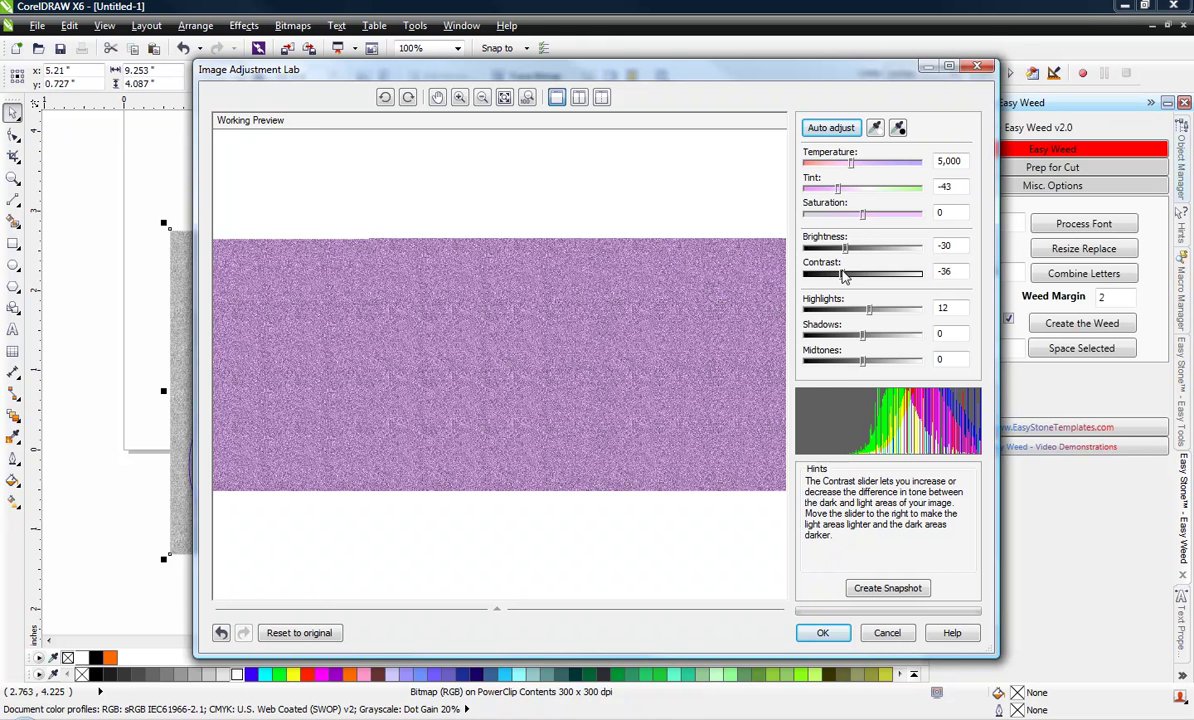
left_click(906, 281)
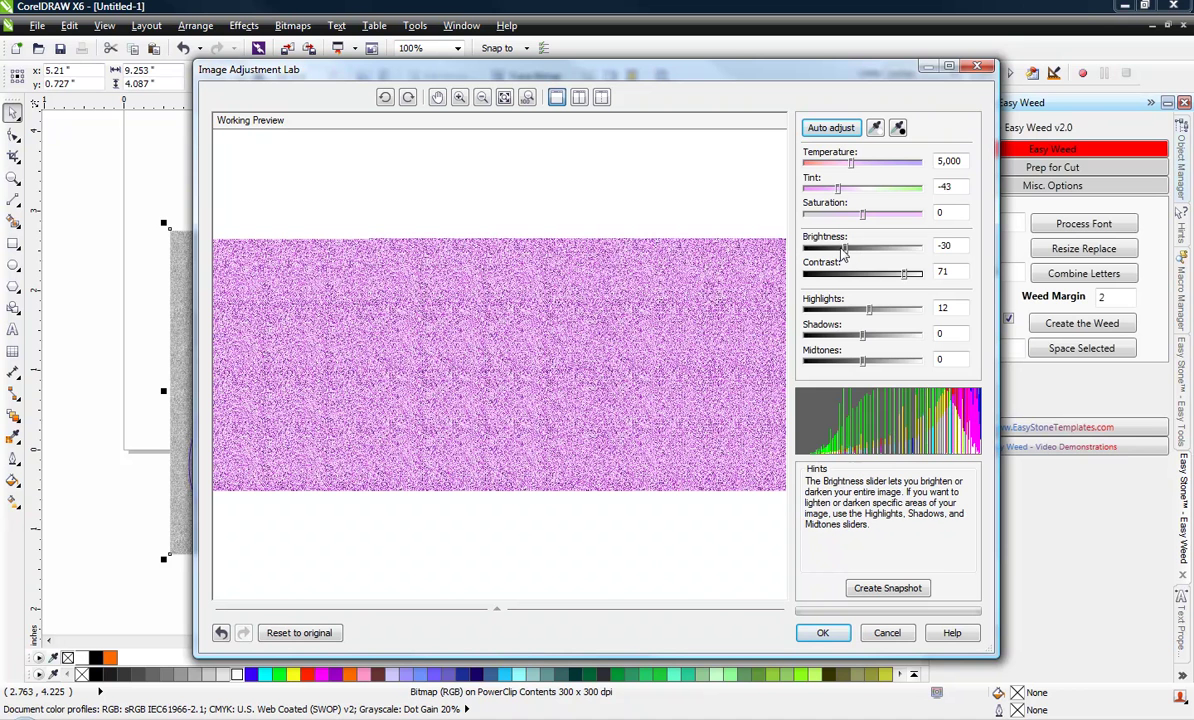
left_click_drag(843, 252, 836, 255)
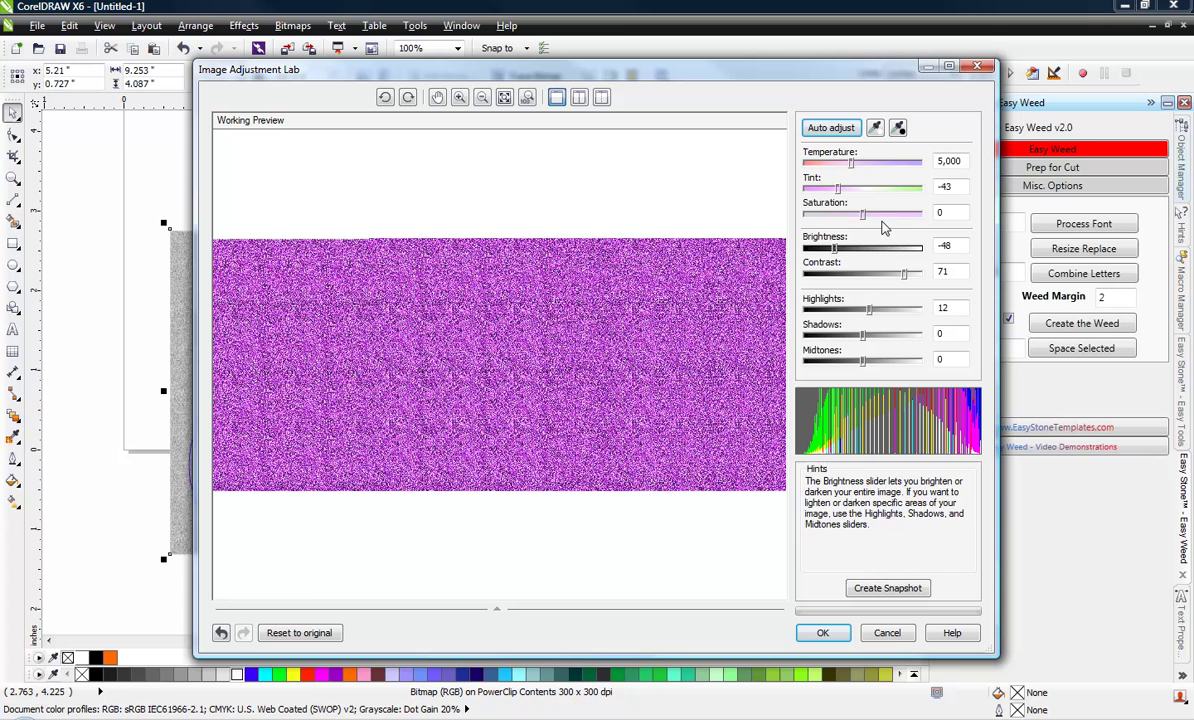
- Set saturation 37, contrast 0 and brightness -19 for a lilac-purple glitter
left_click(885, 216)
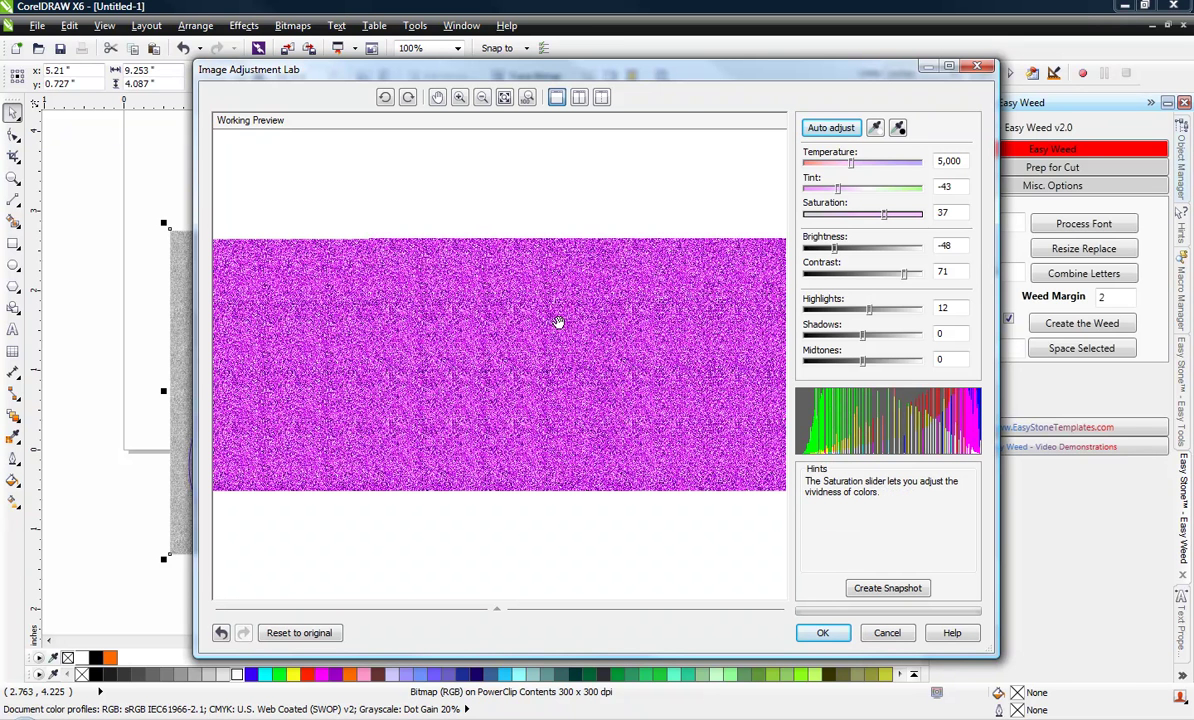
left_click(899, 277)
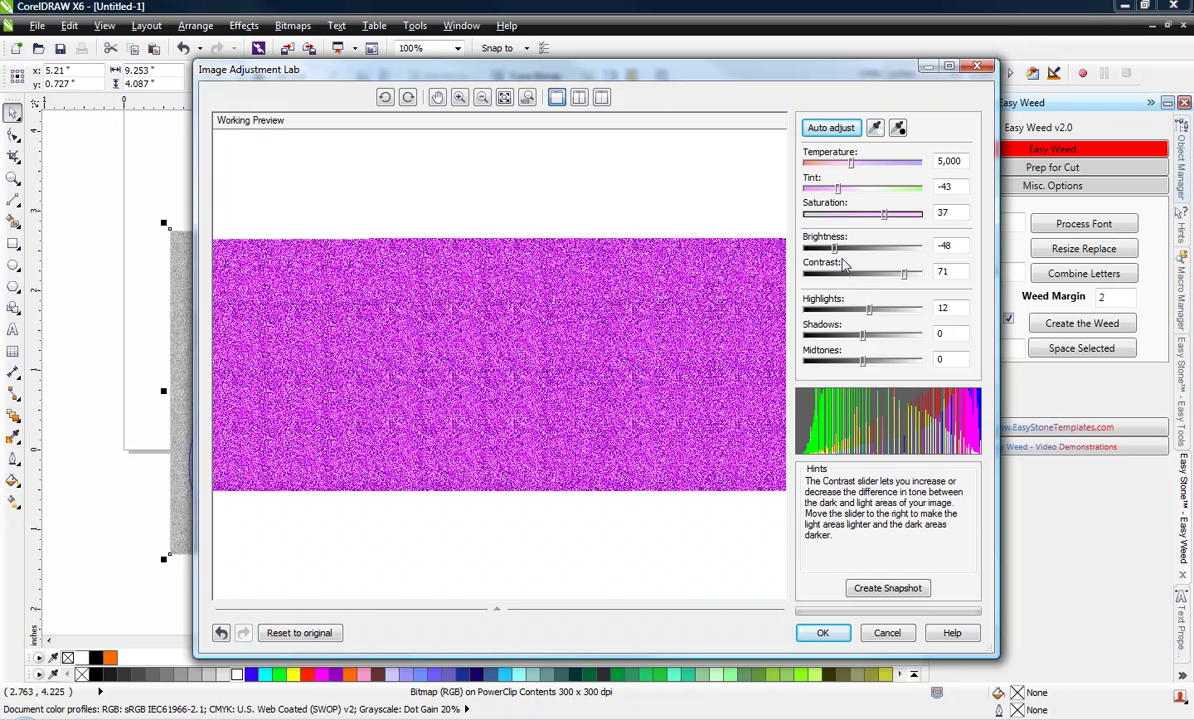
left_click_drag(833, 248, 860, 249)
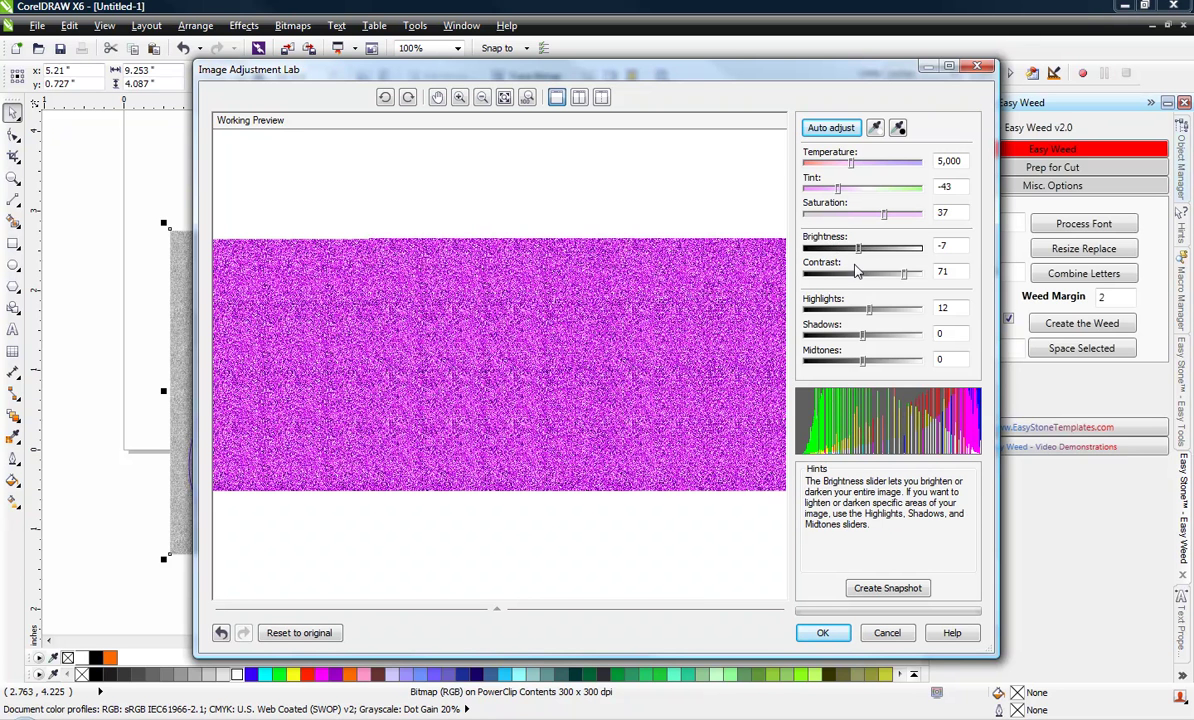
left_click(860, 272)
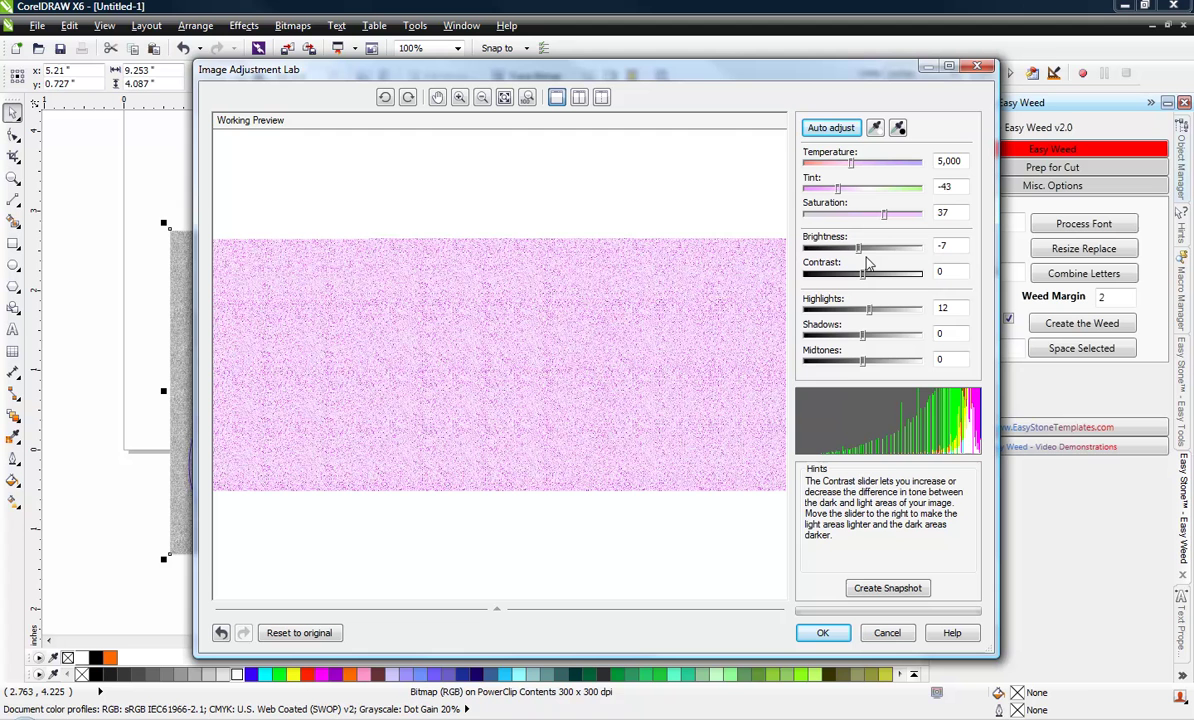
left_click(826, 249)
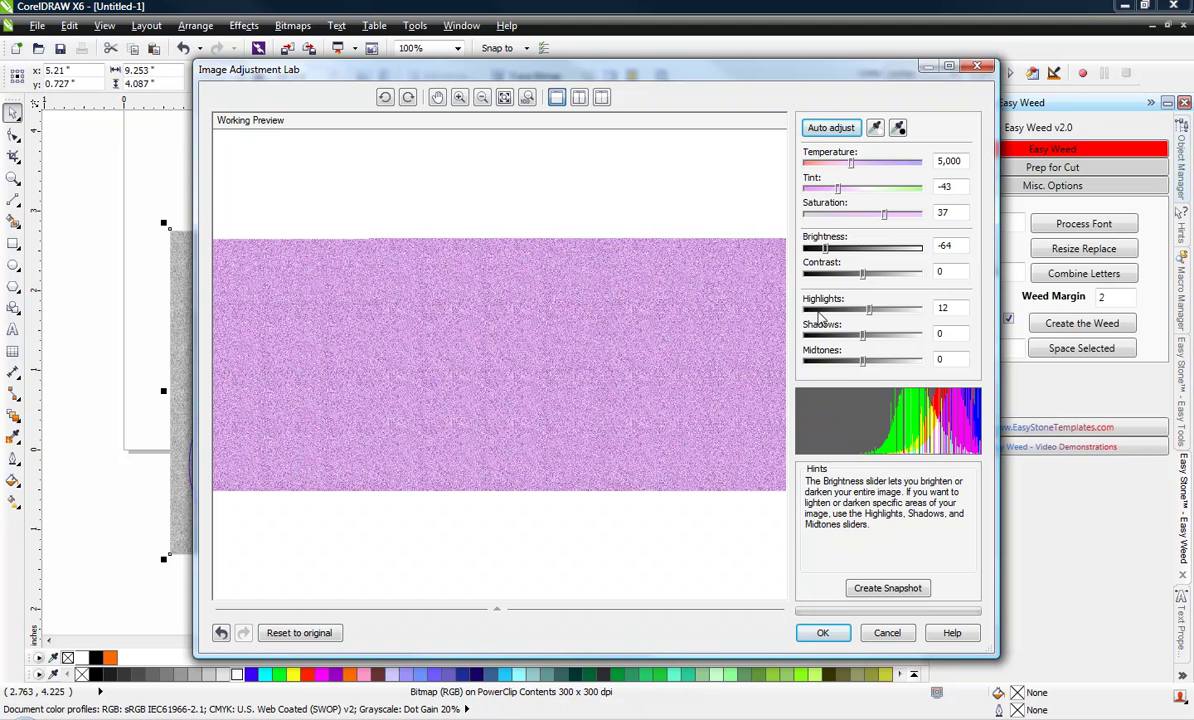
left_click(851, 249)
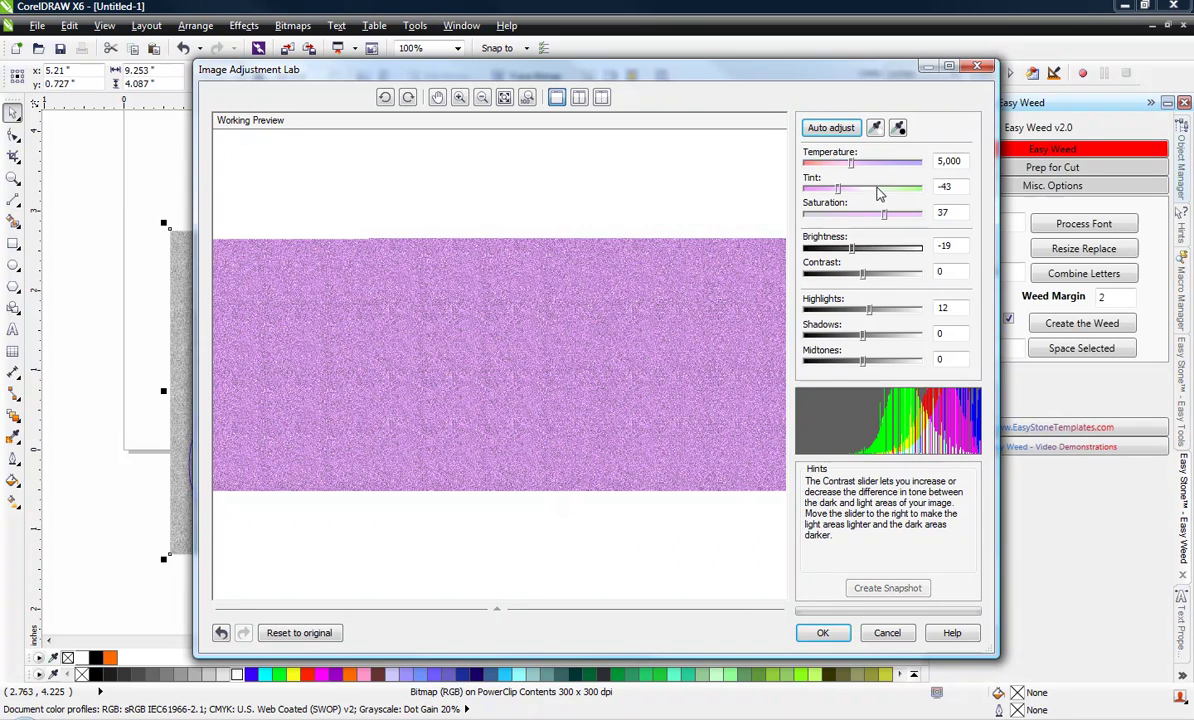
- Adjust the temperature to about 5,085 and the tint to -84 for a pinker glitter
left_click(879, 166)
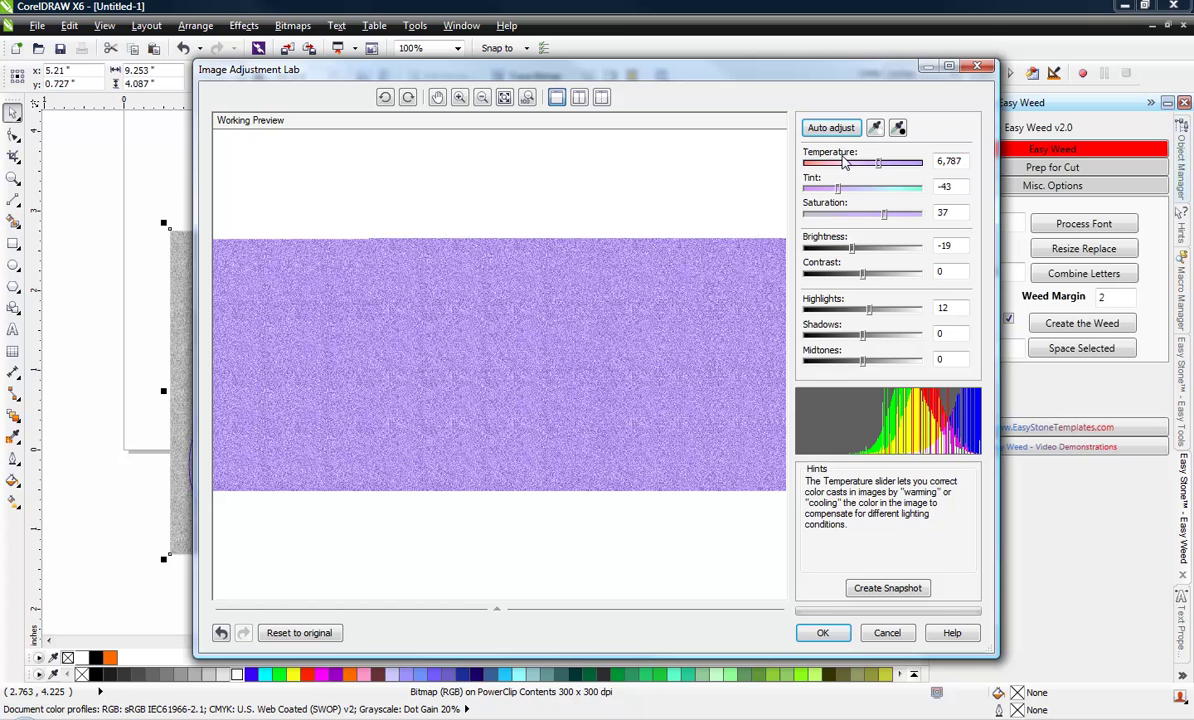
left_click(907, 165)
left_click(809, 165)
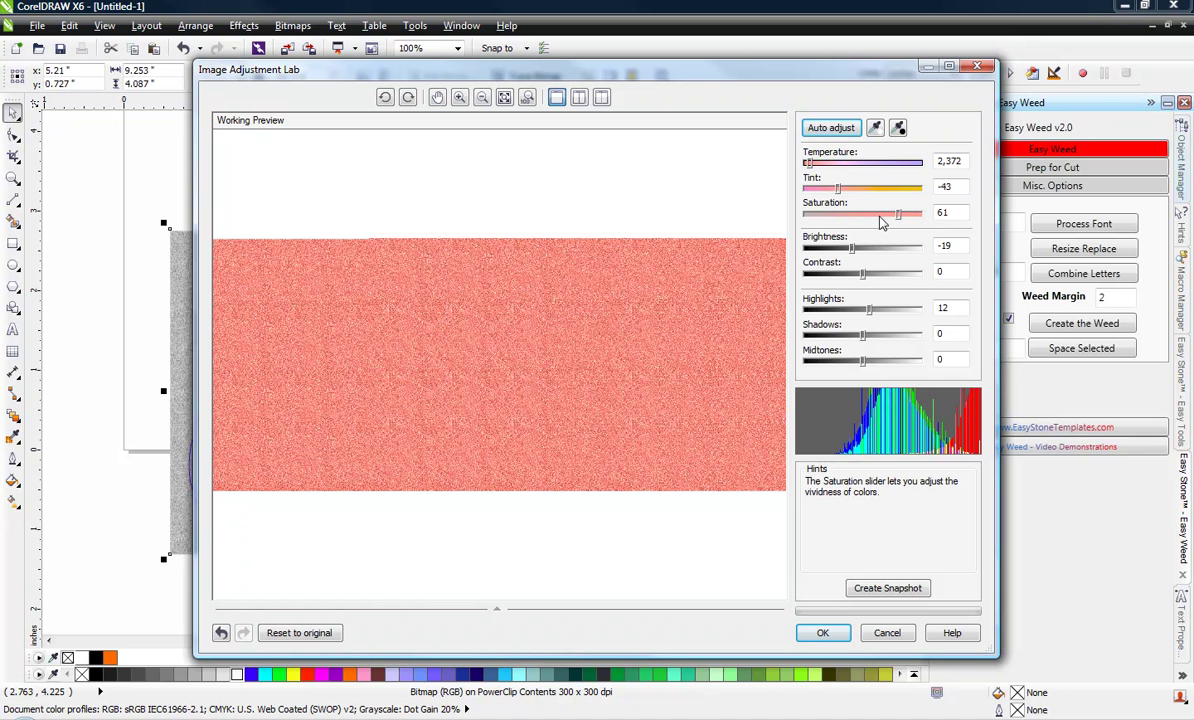
left_click_drag(852, 248, 838, 250)
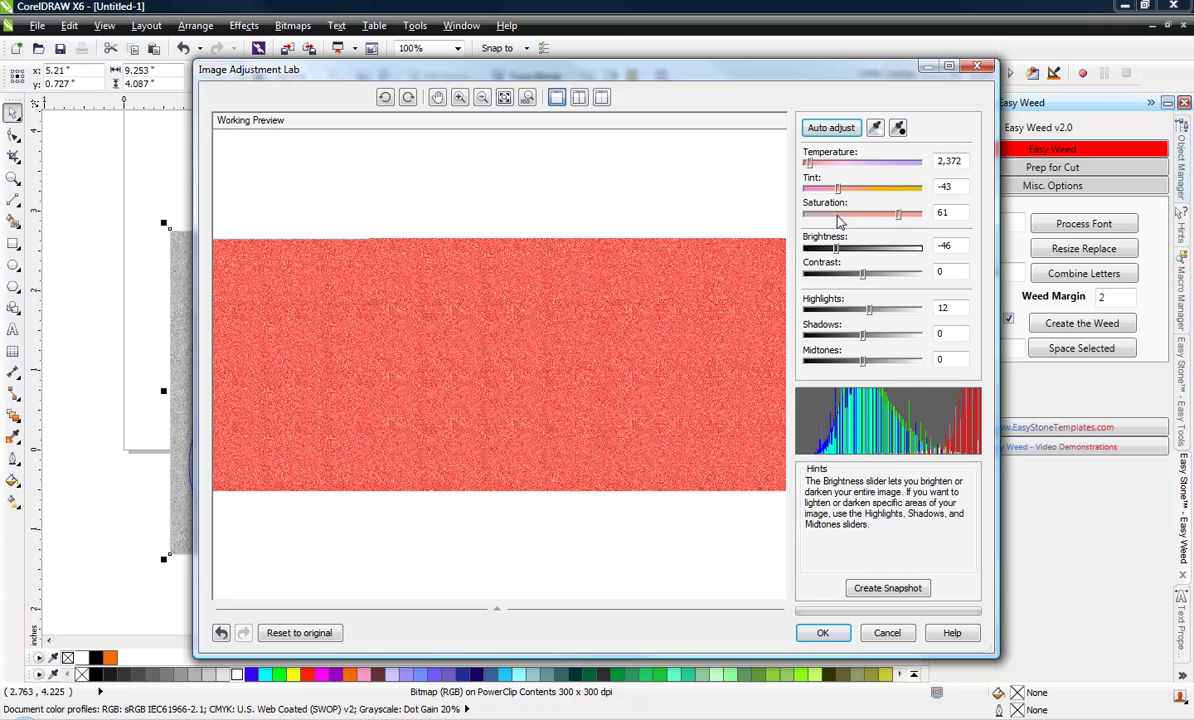
left_click(815, 189)
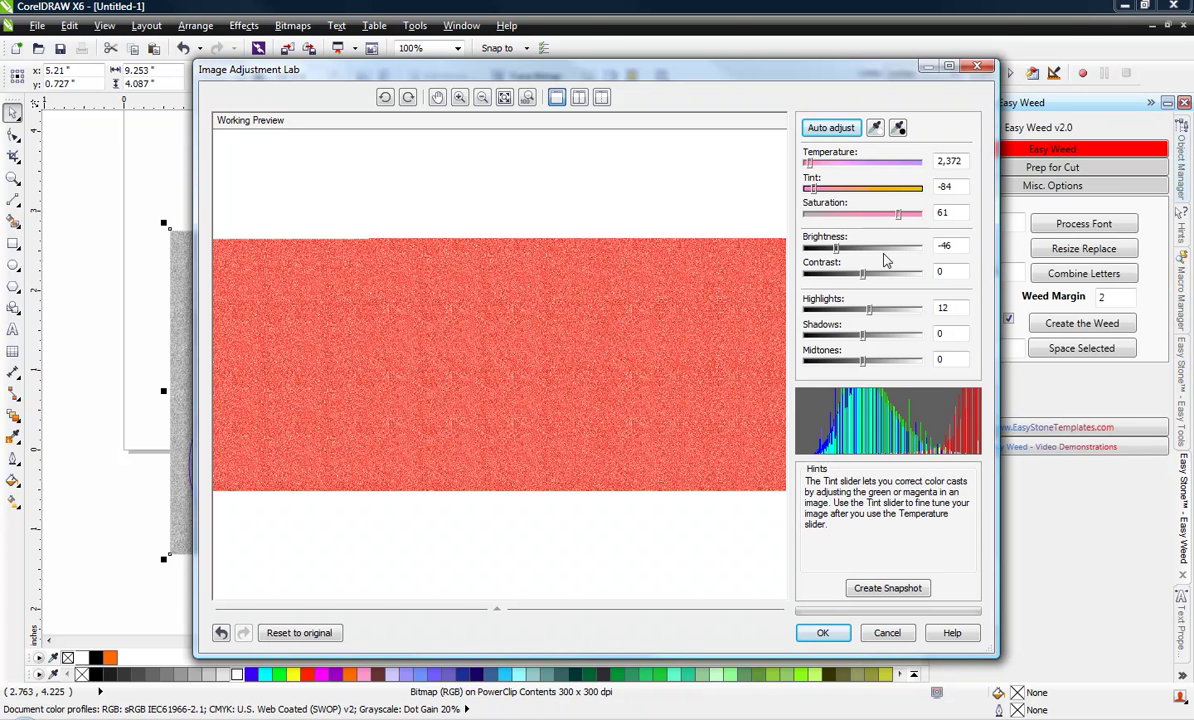
left_click(875, 167)
left_click(853, 164)
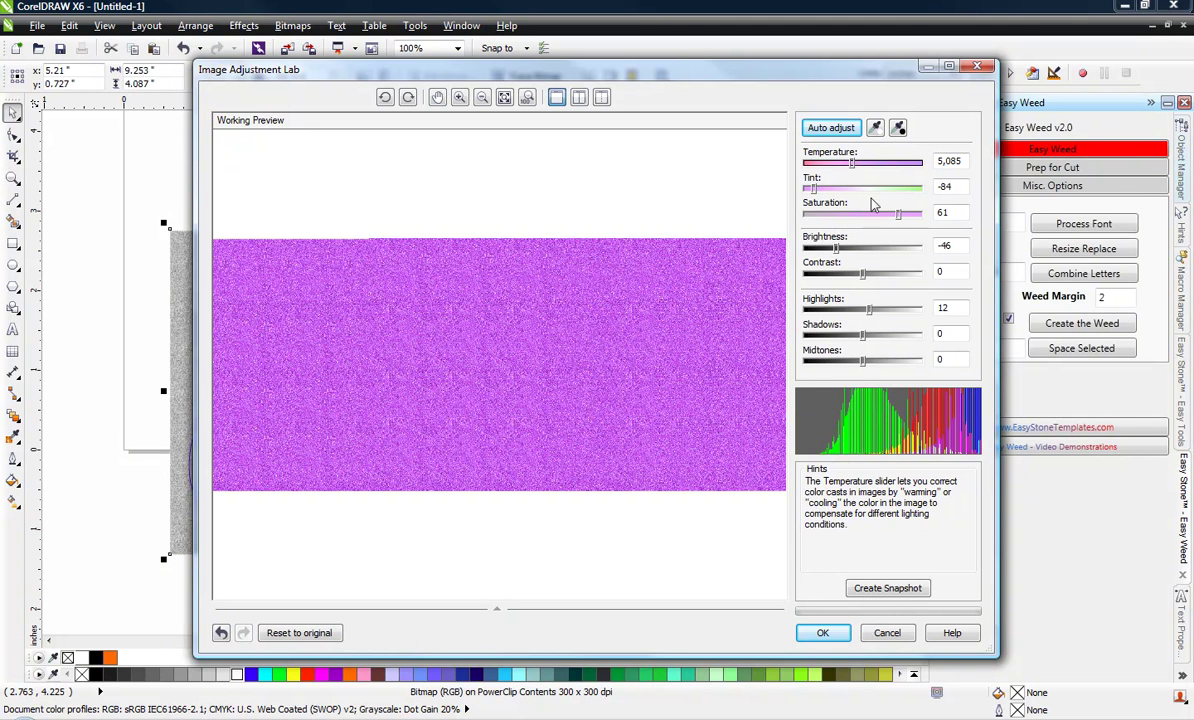
- Set contrast 46, saturation 92 and brightness -33, then apply the adjustment
left_click(856, 249)
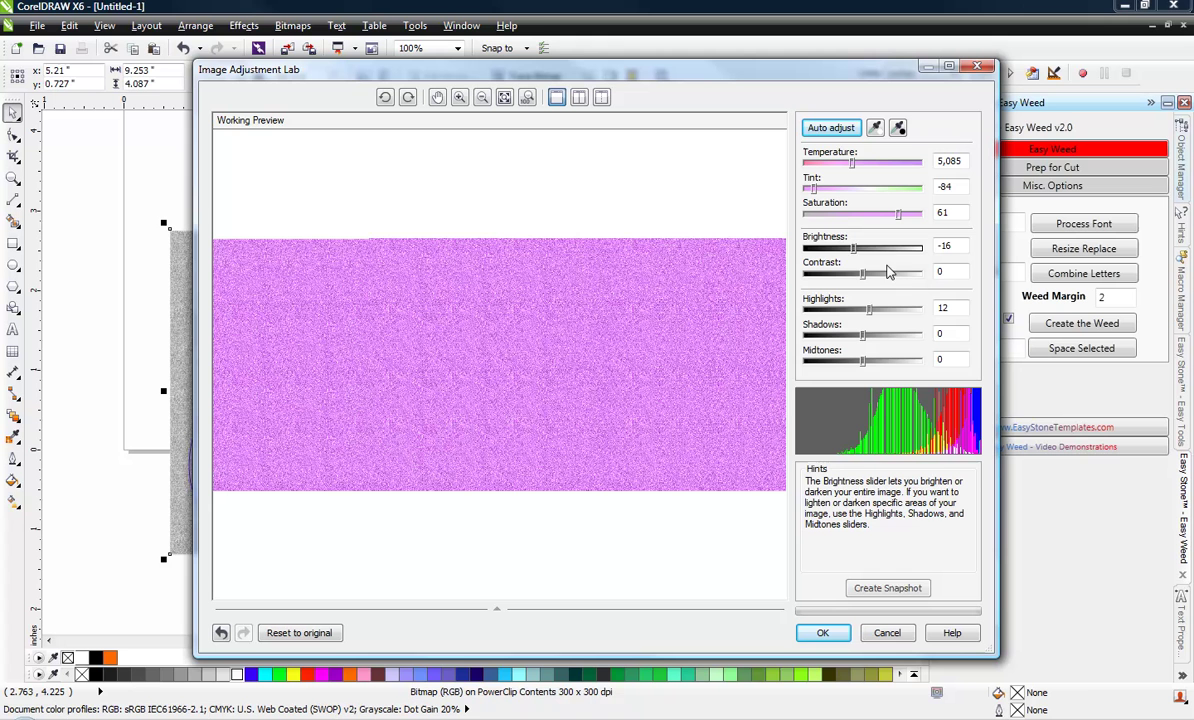
left_click(884, 273)
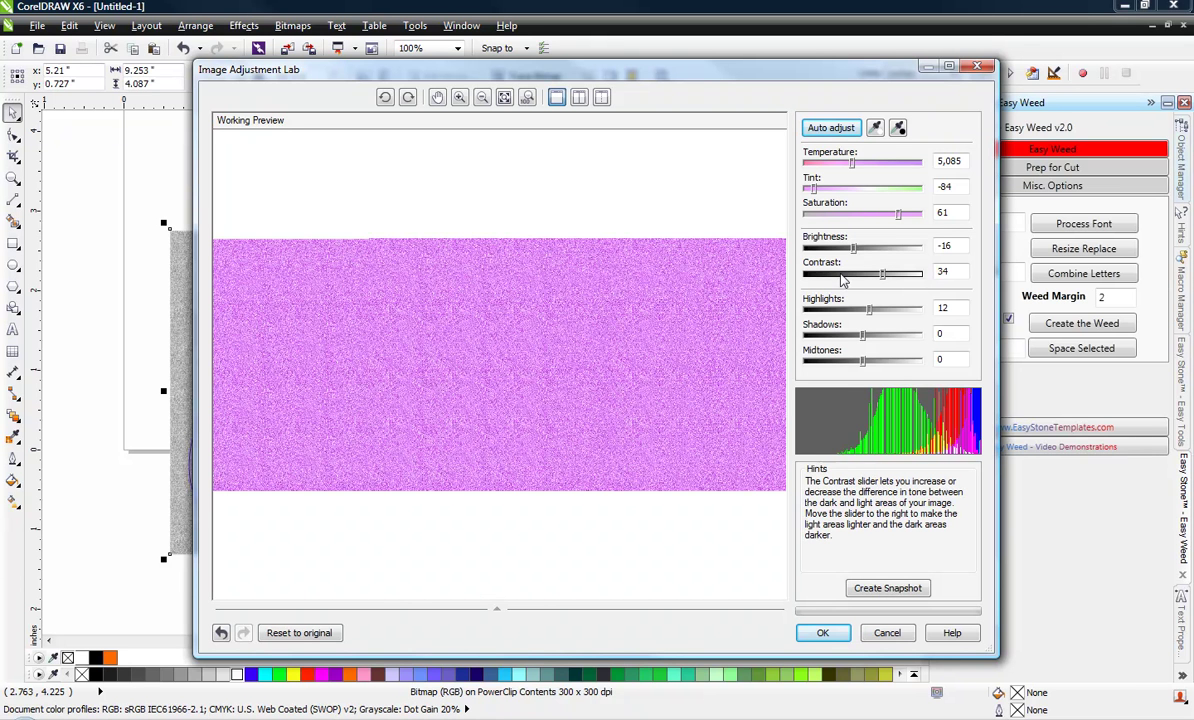
left_click(840, 275)
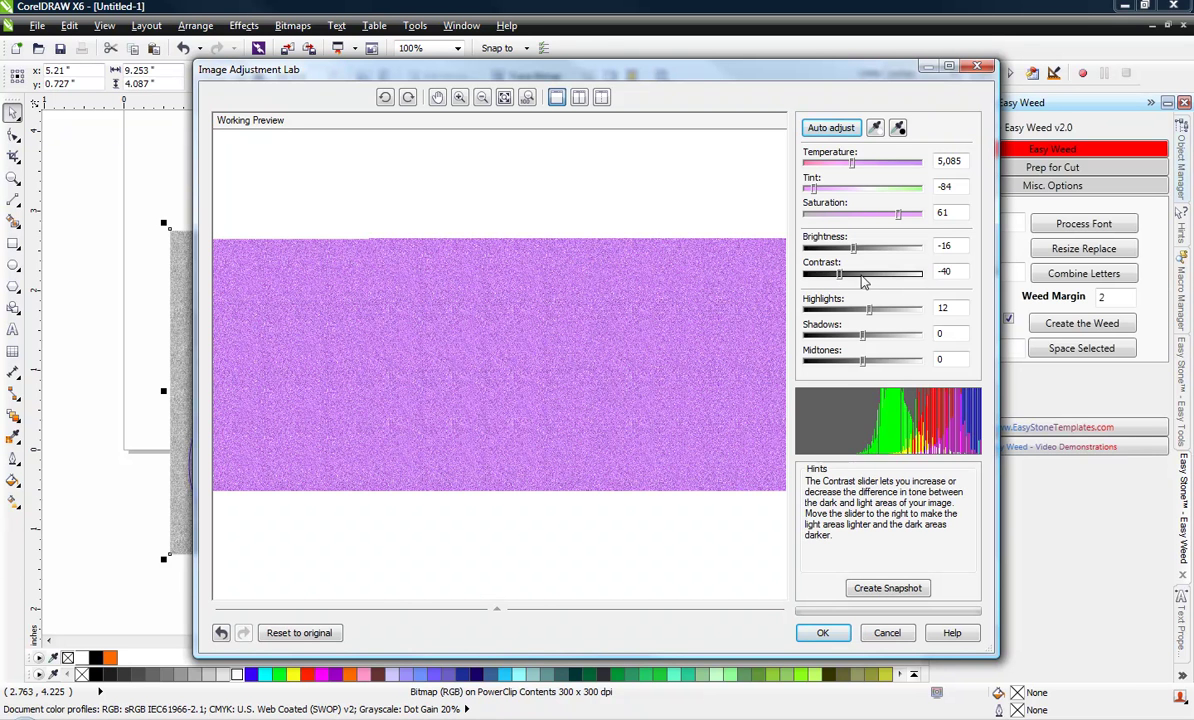
left_click(885, 275)
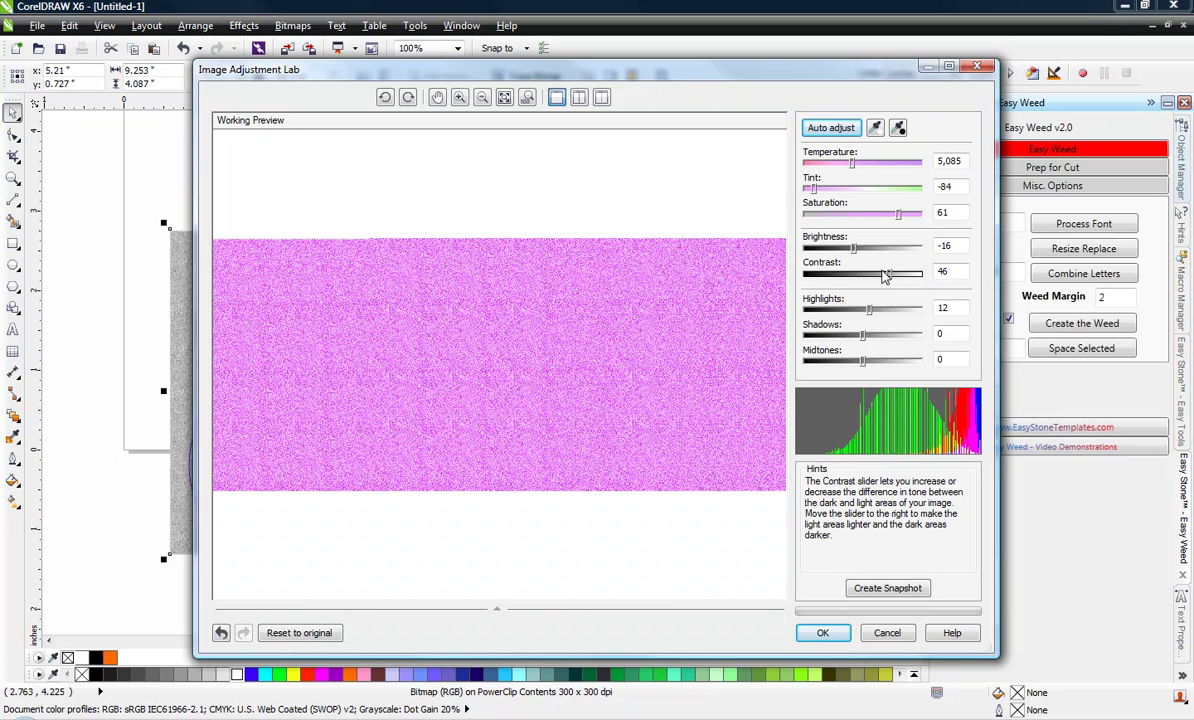
left_click(917, 214)
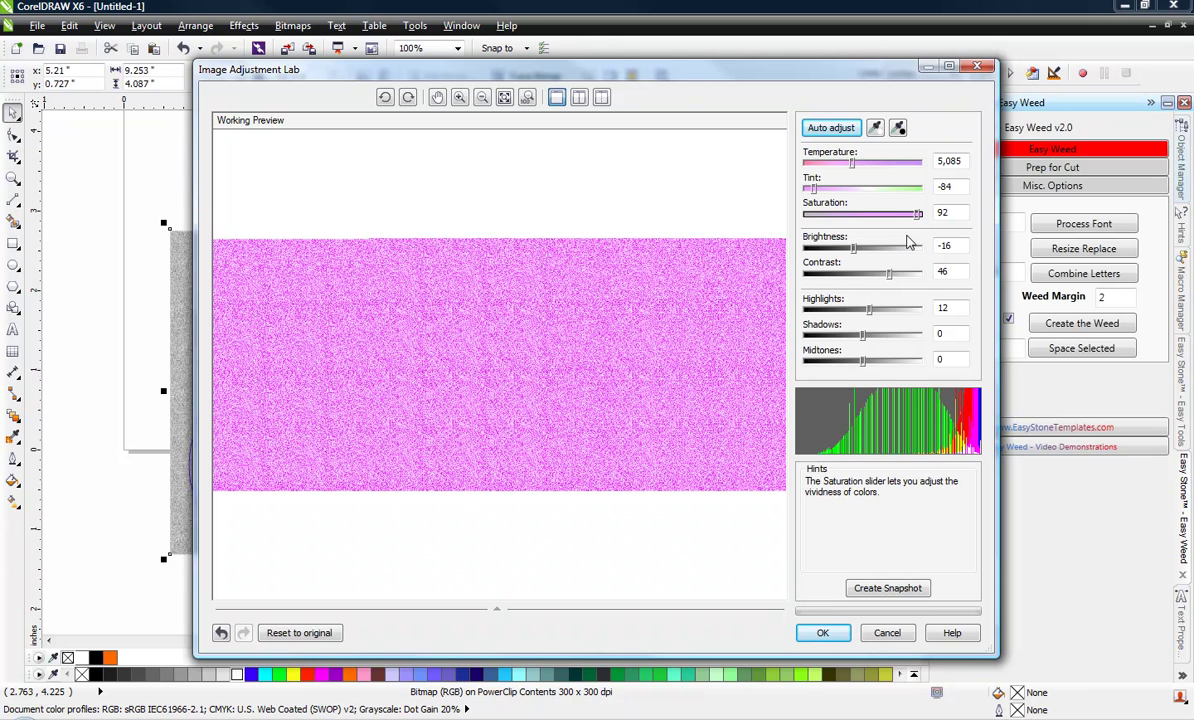
left_click_drag(850, 246, 844, 250)
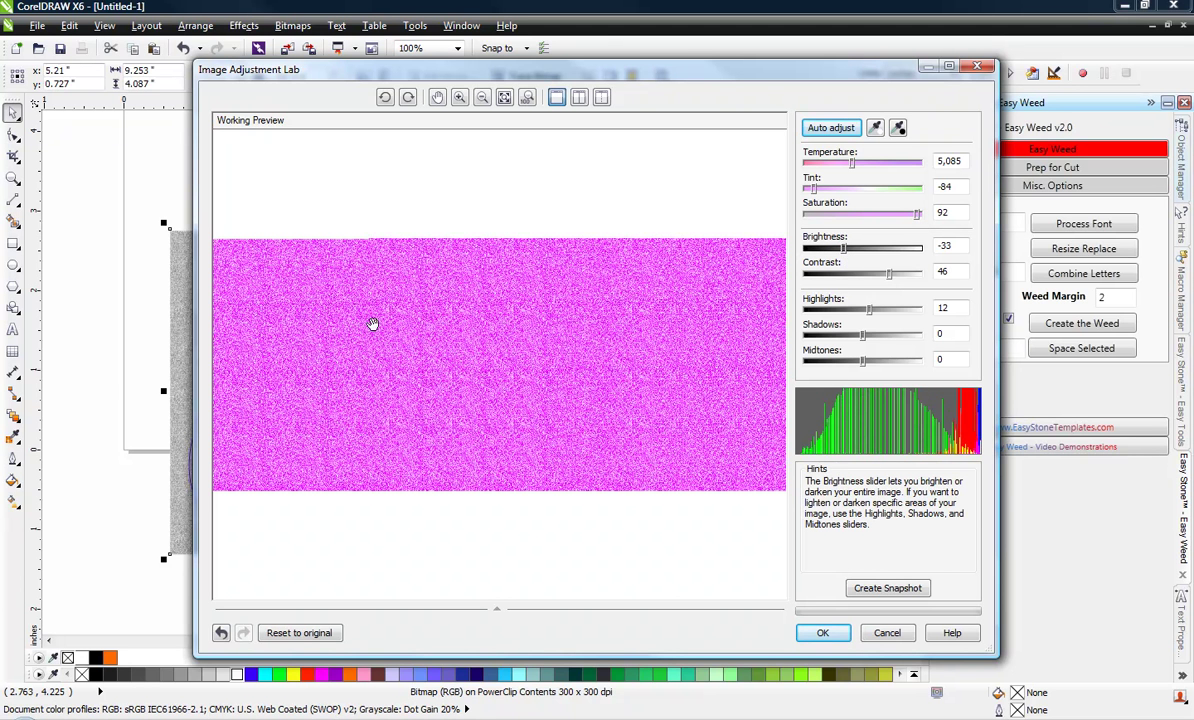
left_click(830, 634)
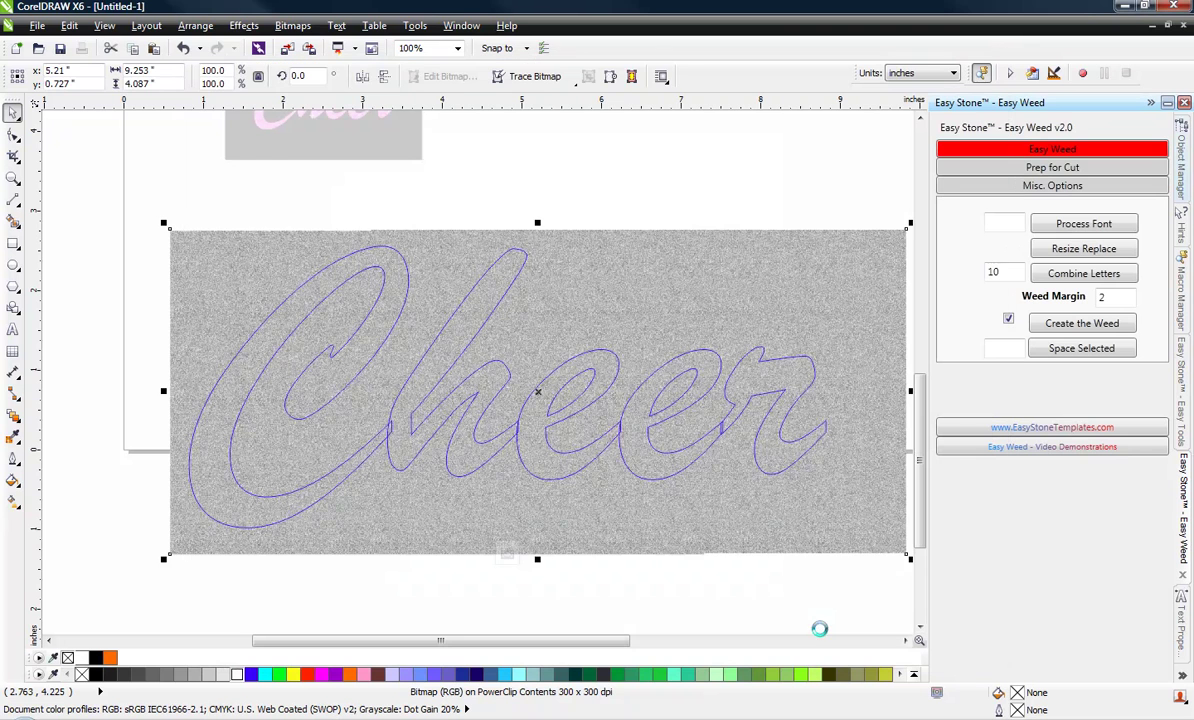
- Exit PowerClip editing with Finish Editing This Level and check the glitter-filled Cheer text
left_click(685, 577)
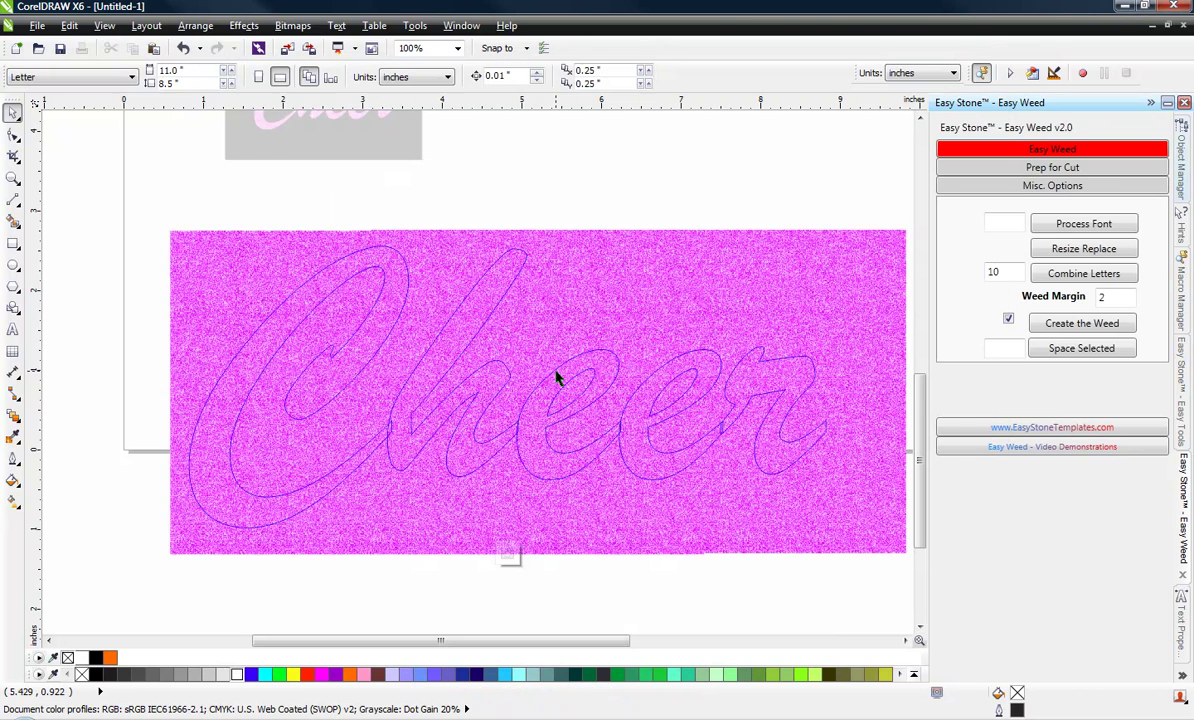
scroll(567, 354, "down", 2)
scroll(566, 356, "up", 1)
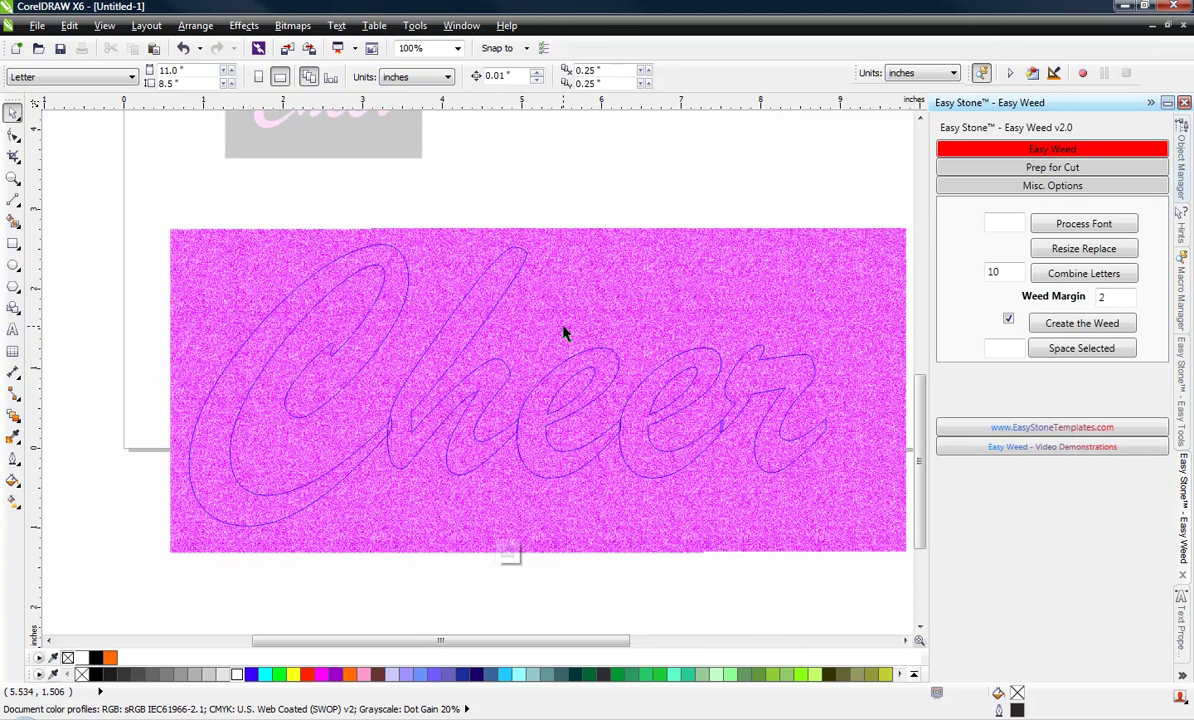
left_click(566, 294)
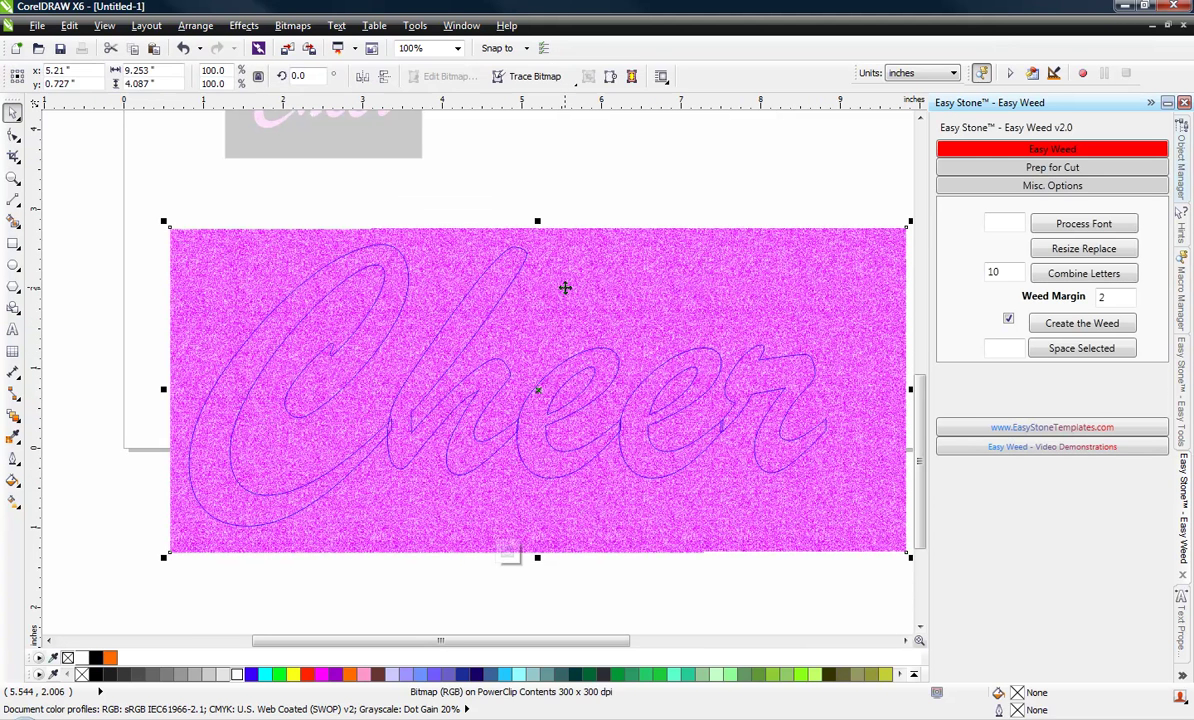
right_click(568, 294)
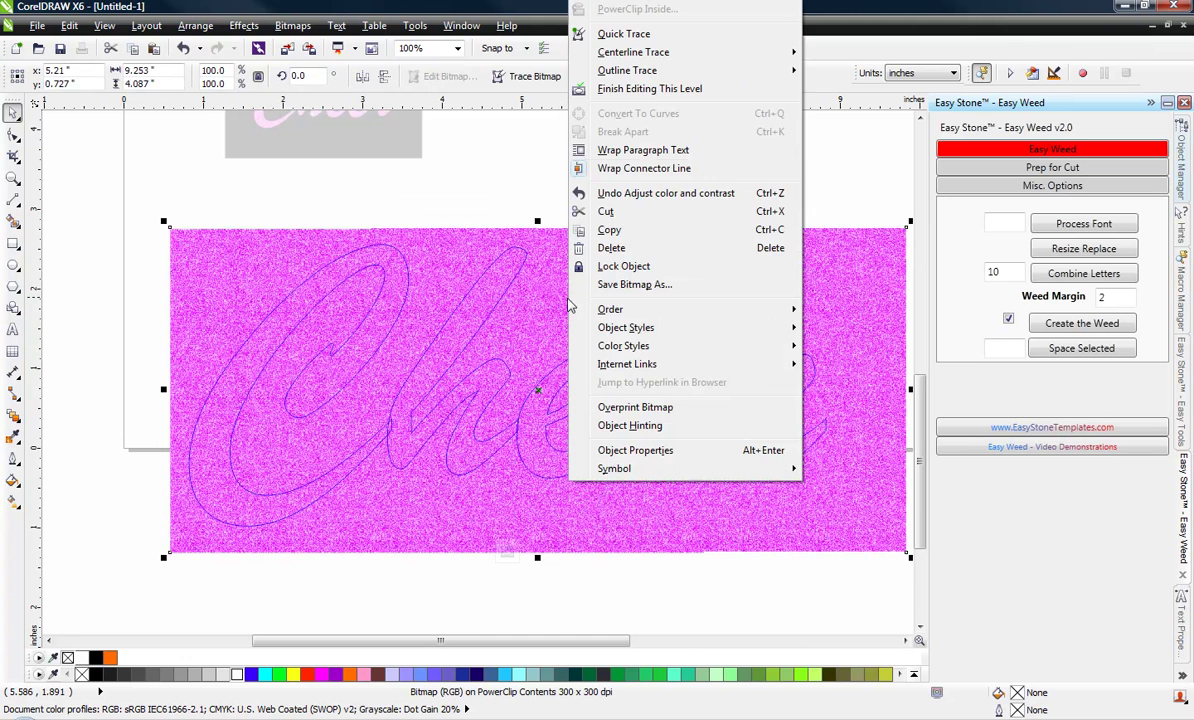
left_click(650, 89)
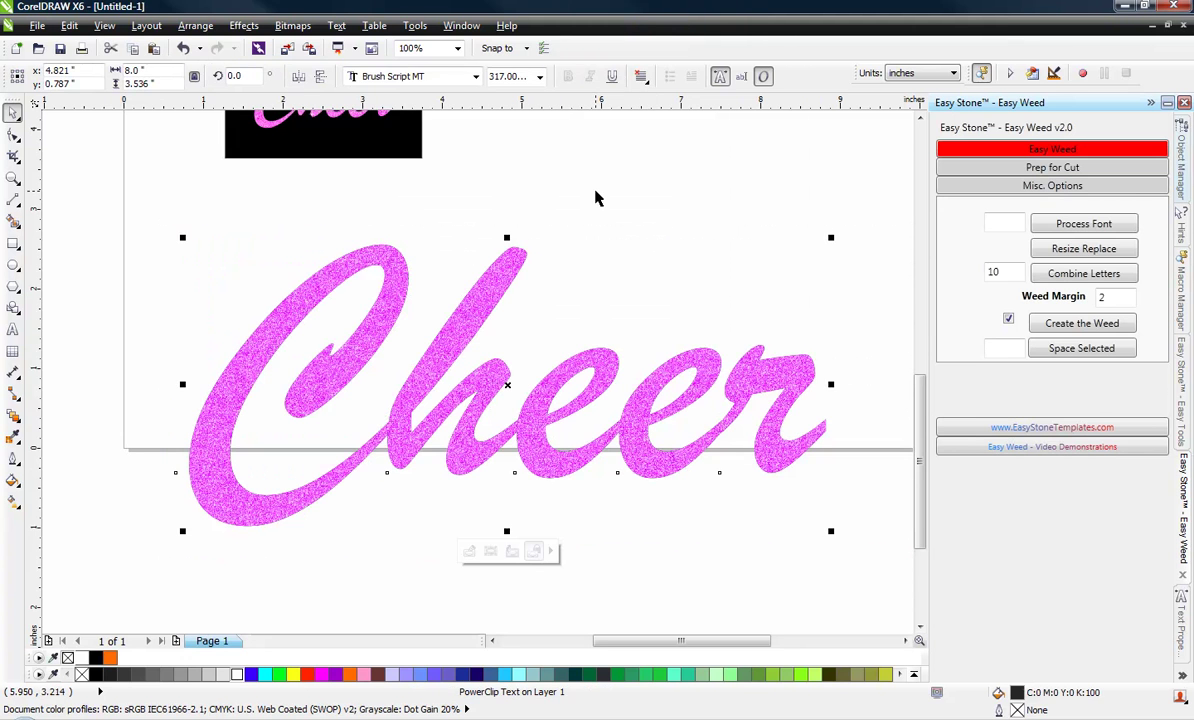
left_click(536, 288)
scroll(536, 290, "down", 2)
scroll(505, 310, "up", 1)
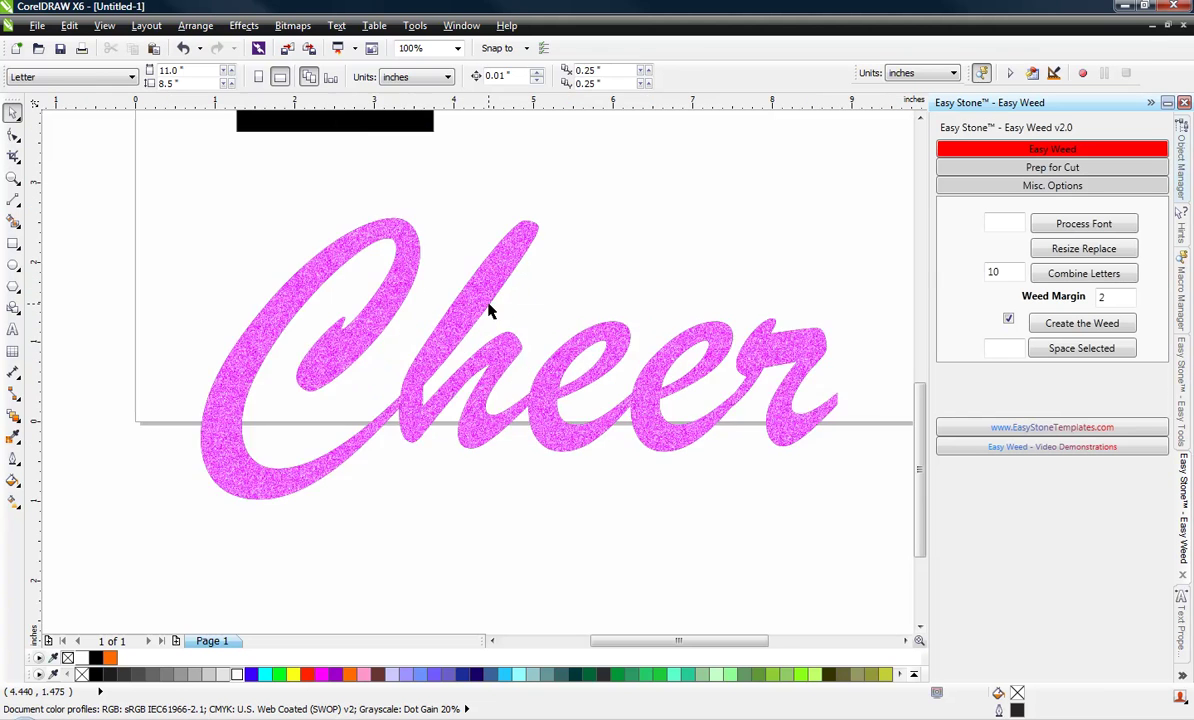
left_click(488, 309)
left_click(545, 226)
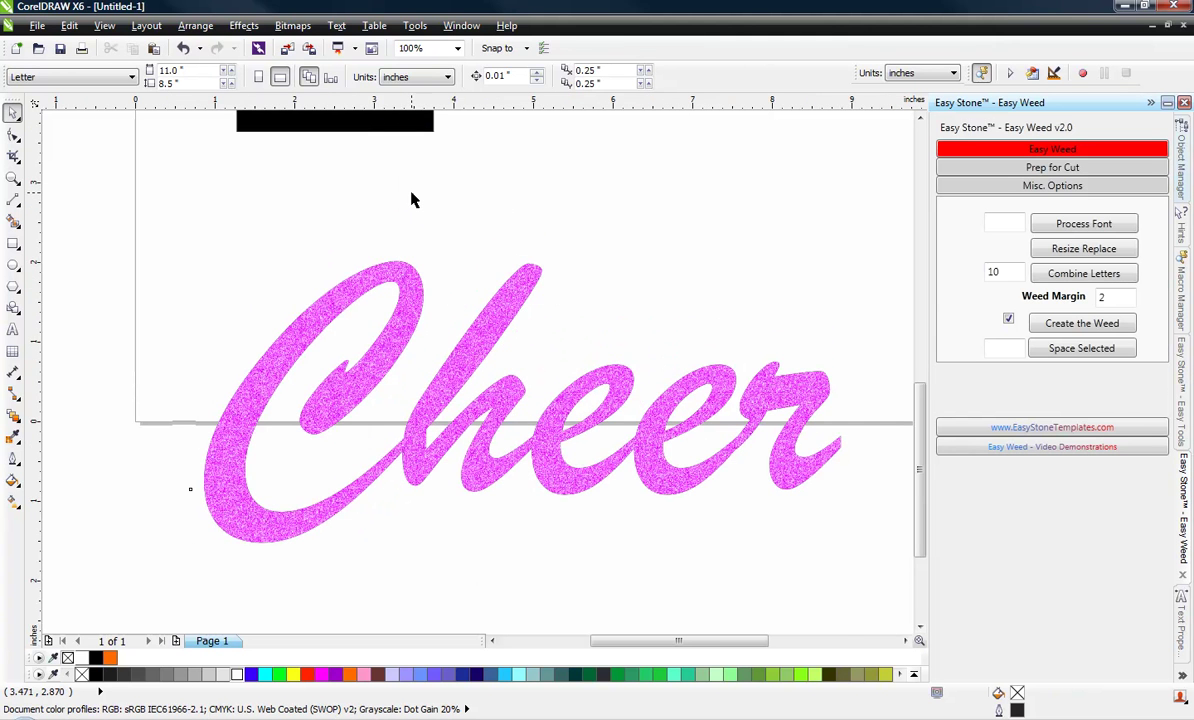
scroll(418, 195, "down", 1)
left_click_drag(453, 267, 478, 462)
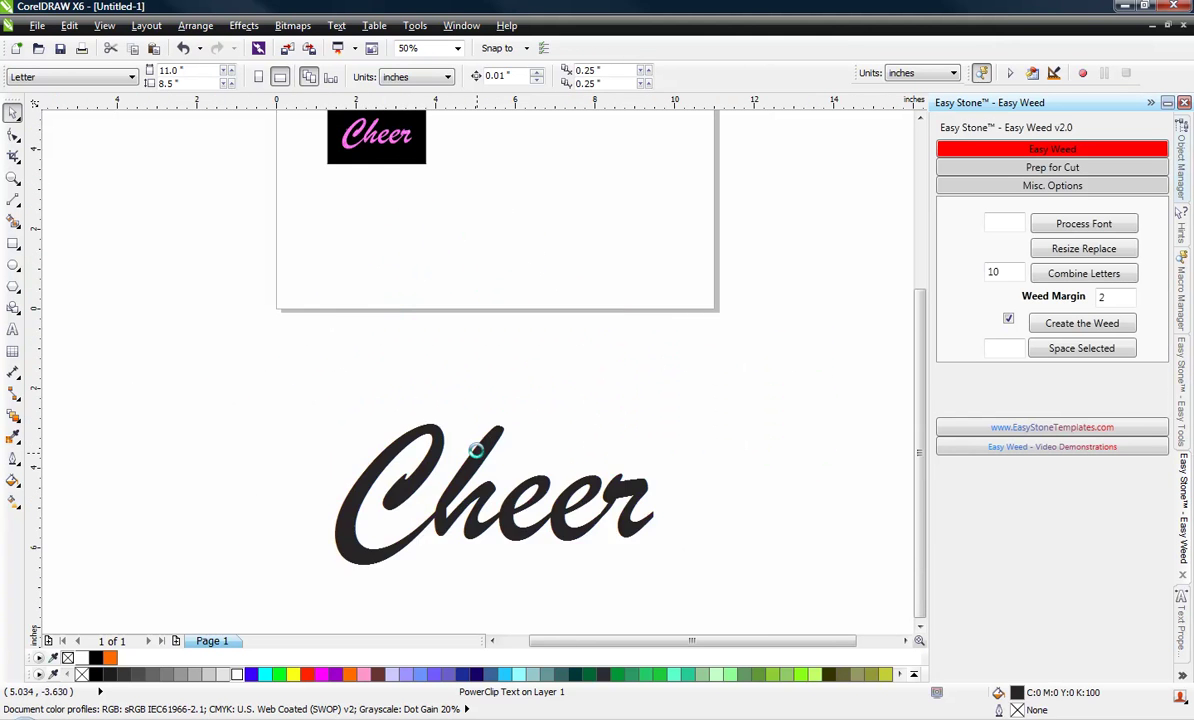
left_click(83, 312)
left_click(14, 265)
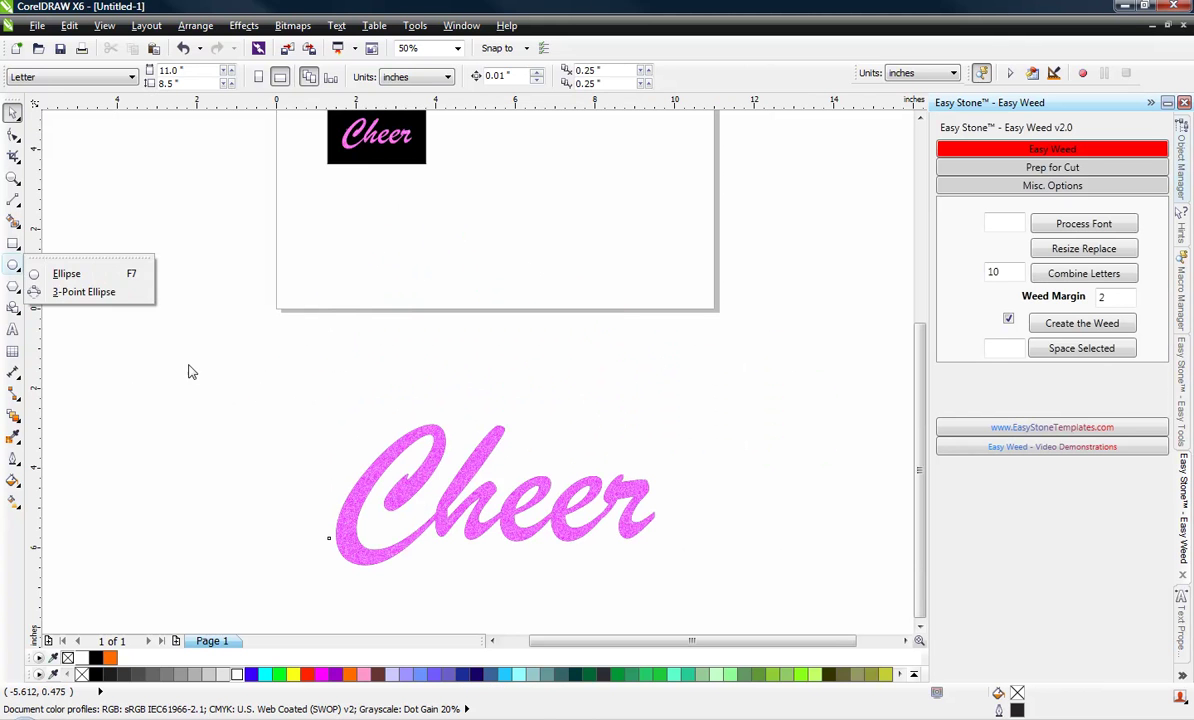
left_click(14, 244)
left_click(74, 252)
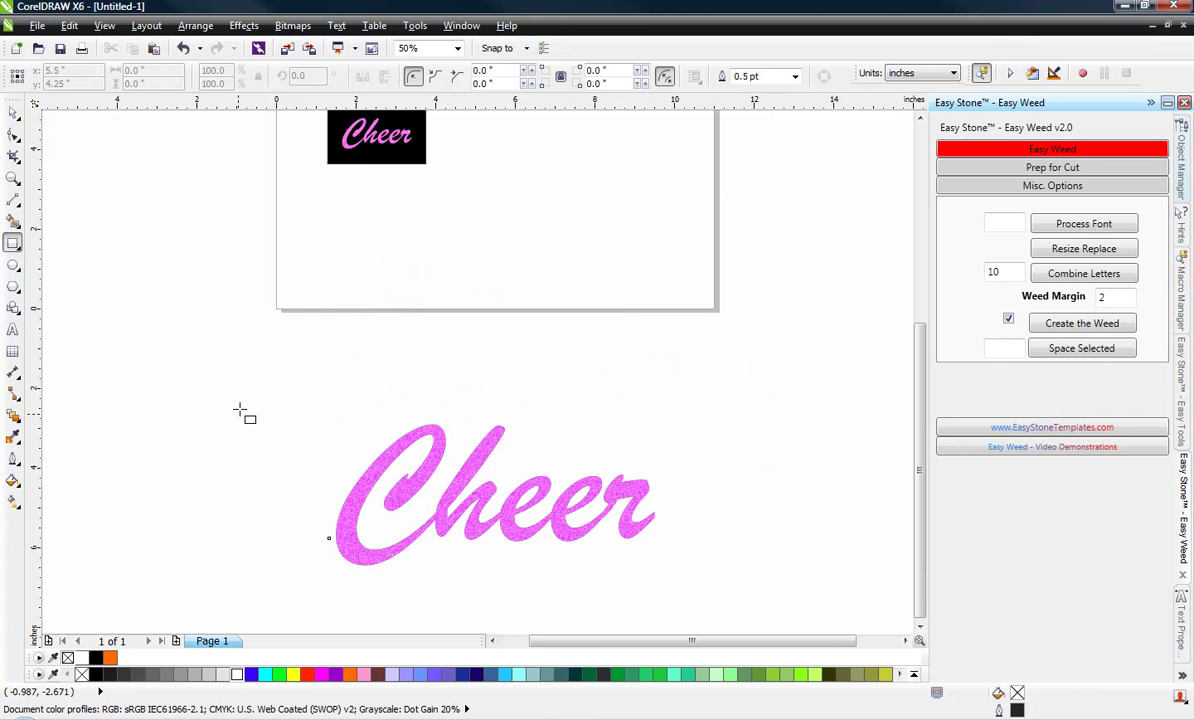
left_click_drag(252, 391, 563, 521)
left_click_drag(718, 612, 717, 611)
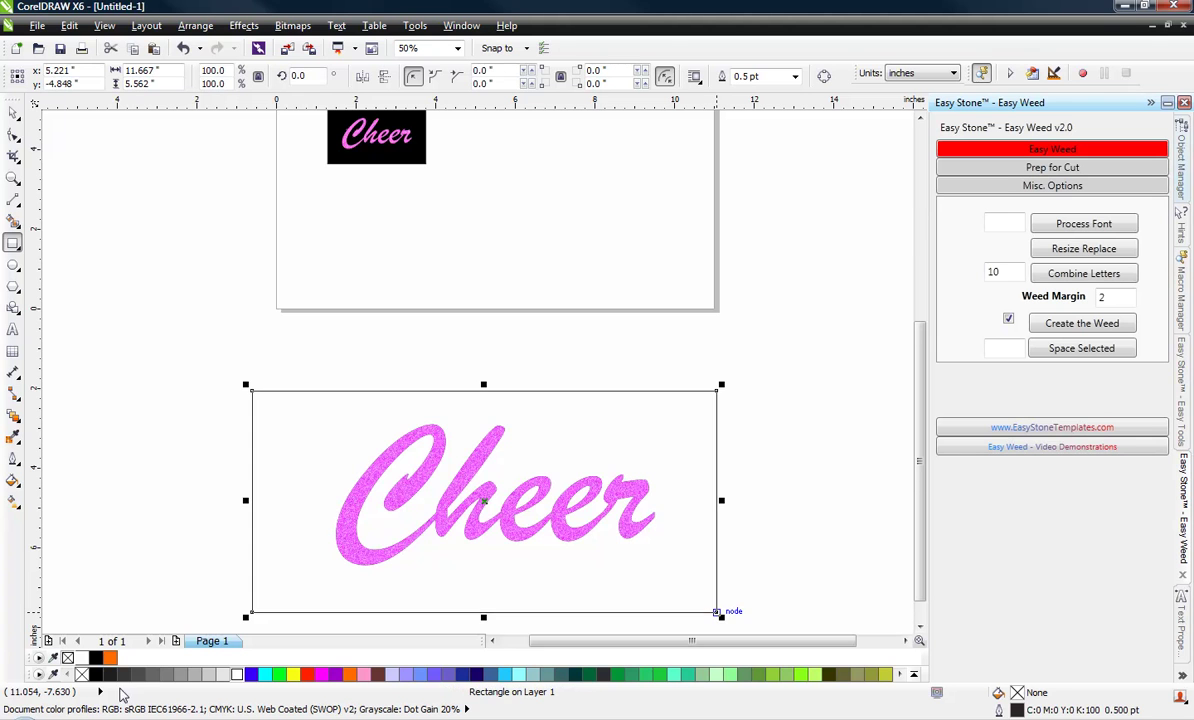
left_click(100, 674)
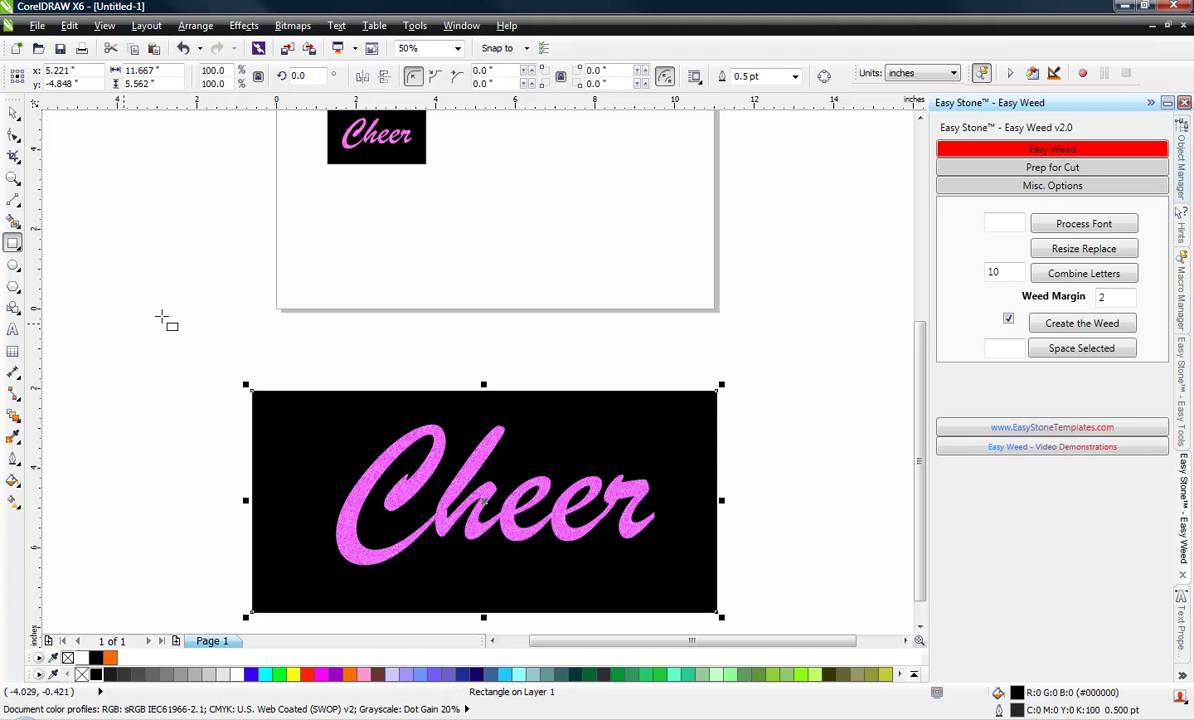
left_click(12, 113)
left_click(381, 379)
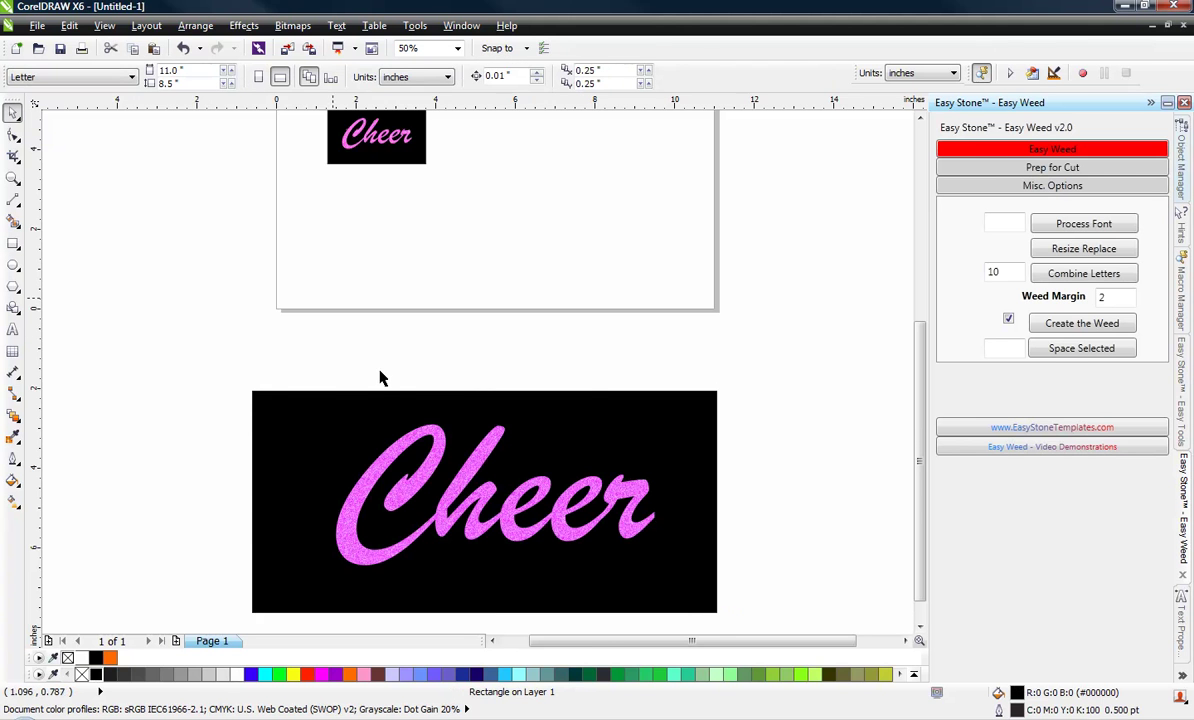
scroll(600, 495, "up", 3)
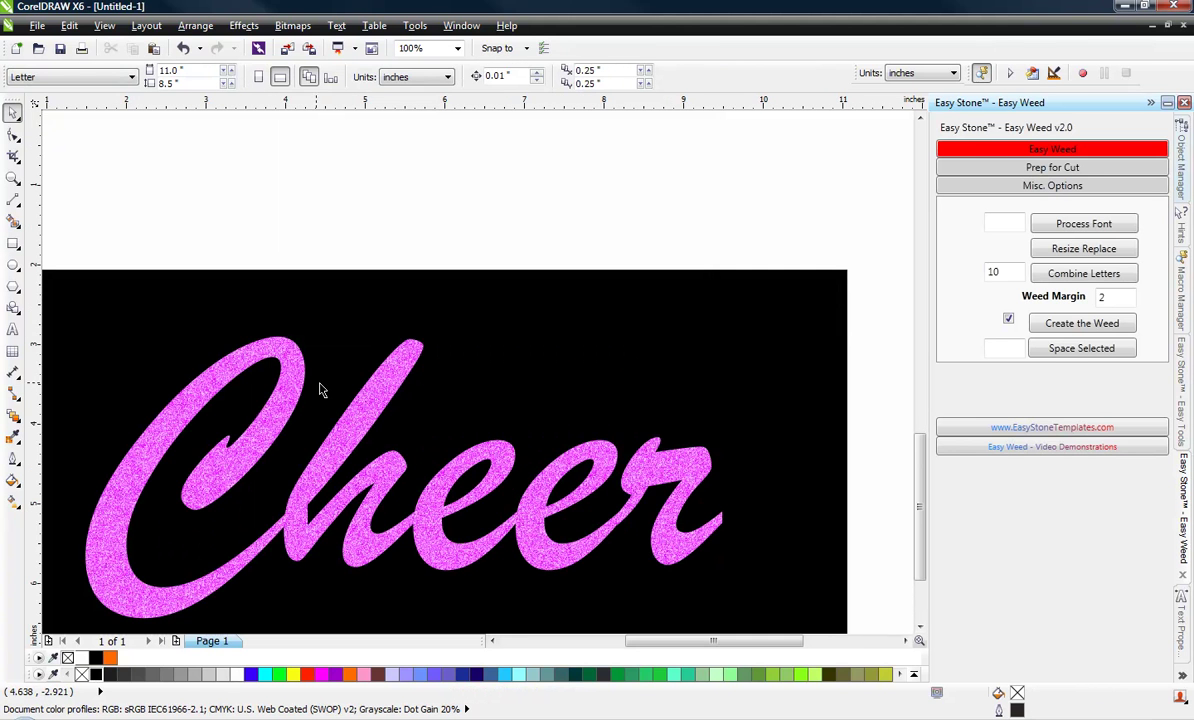
scroll(413, 314, "down", 3)
scroll(420, 428, "up", 3)
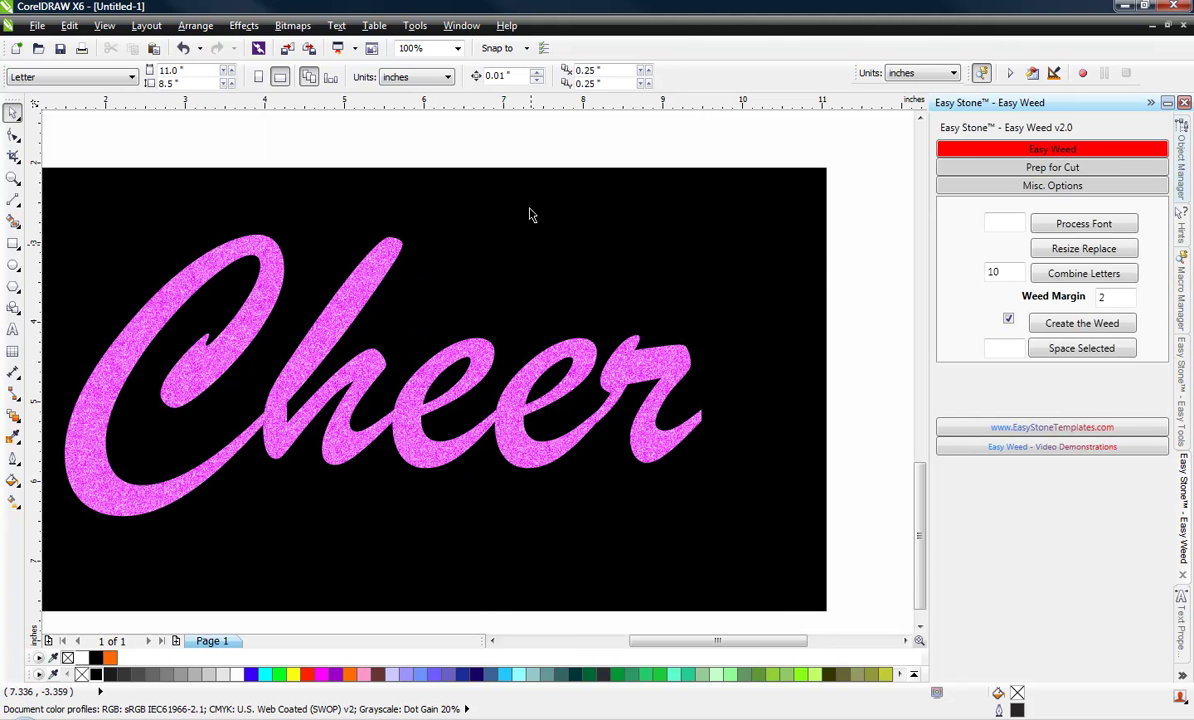
scroll(442, 322, "down", 3)
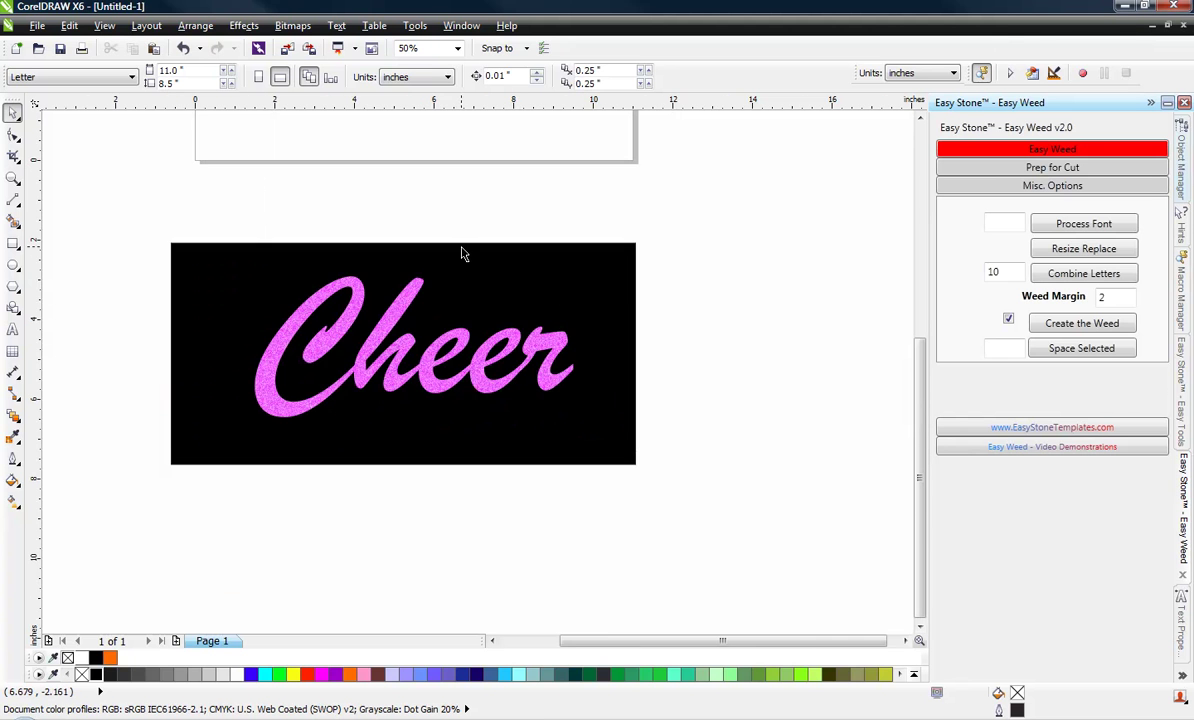
scroll(464, 232, "up", 3)
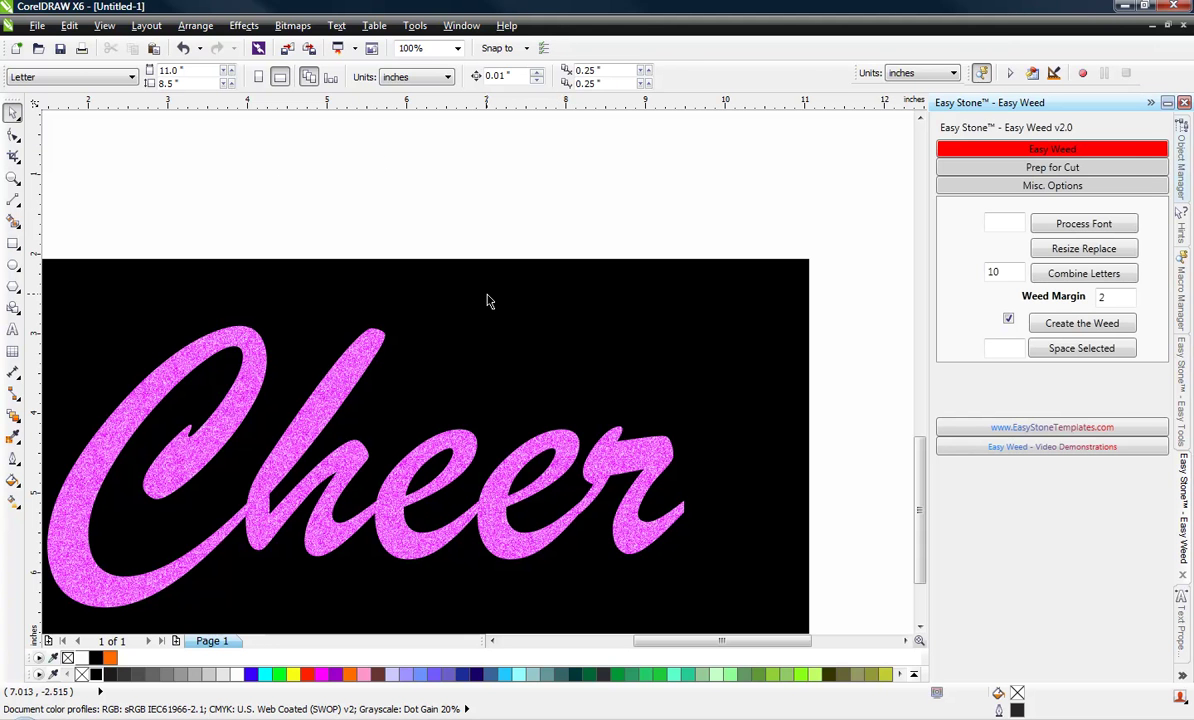
- Draw a tall, thin rectangle above the black background, fill it orange, and remove its outline
scroll(381, 139, "up", 2)
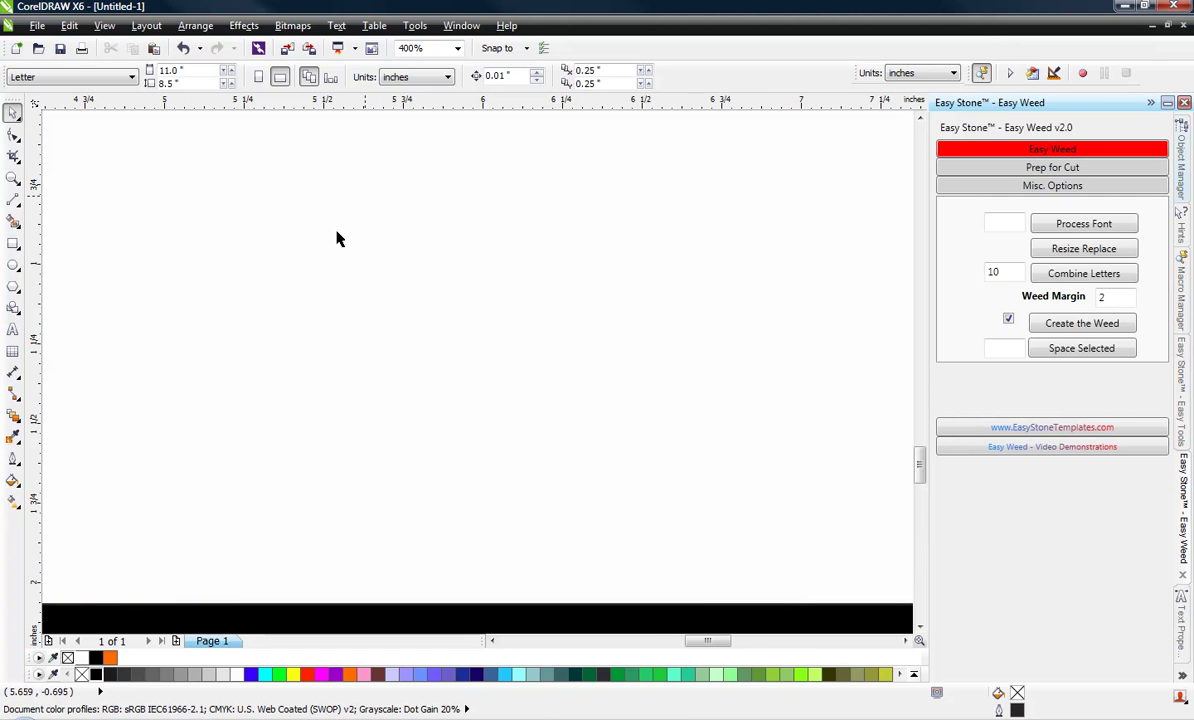
left_click(13, 243)
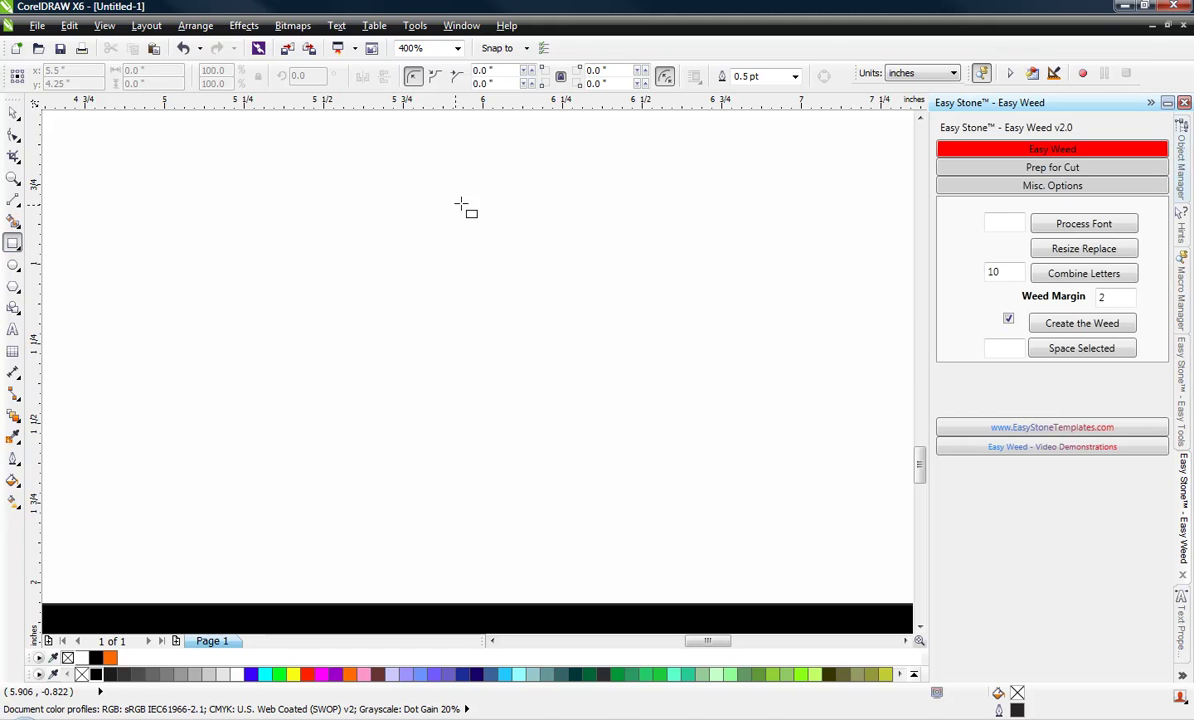
left_click_drag(461, 192, 485, 413)
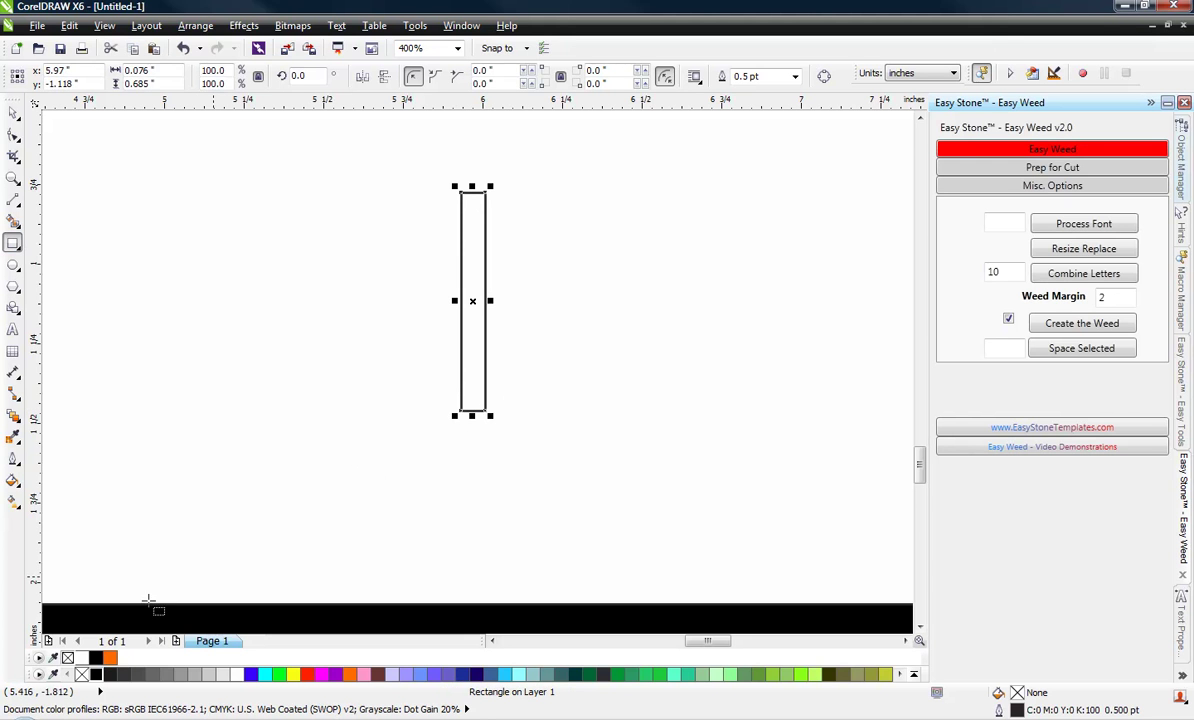
left_click(349, 674)
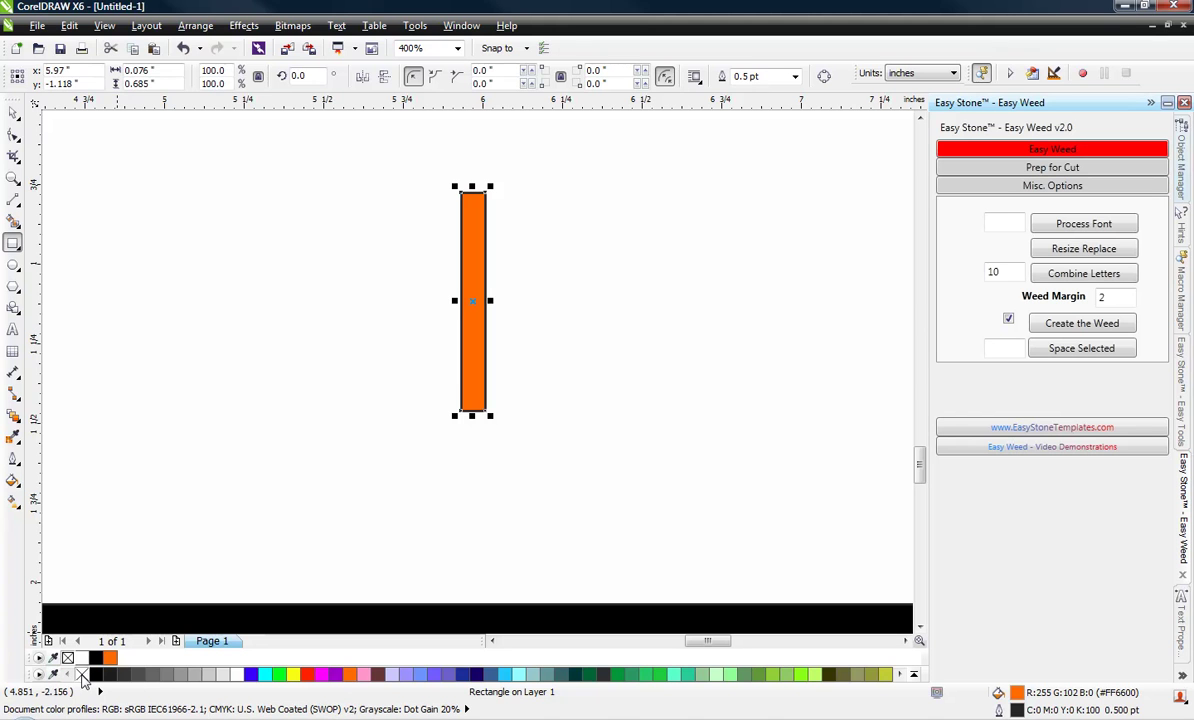
right_click(82, 674)
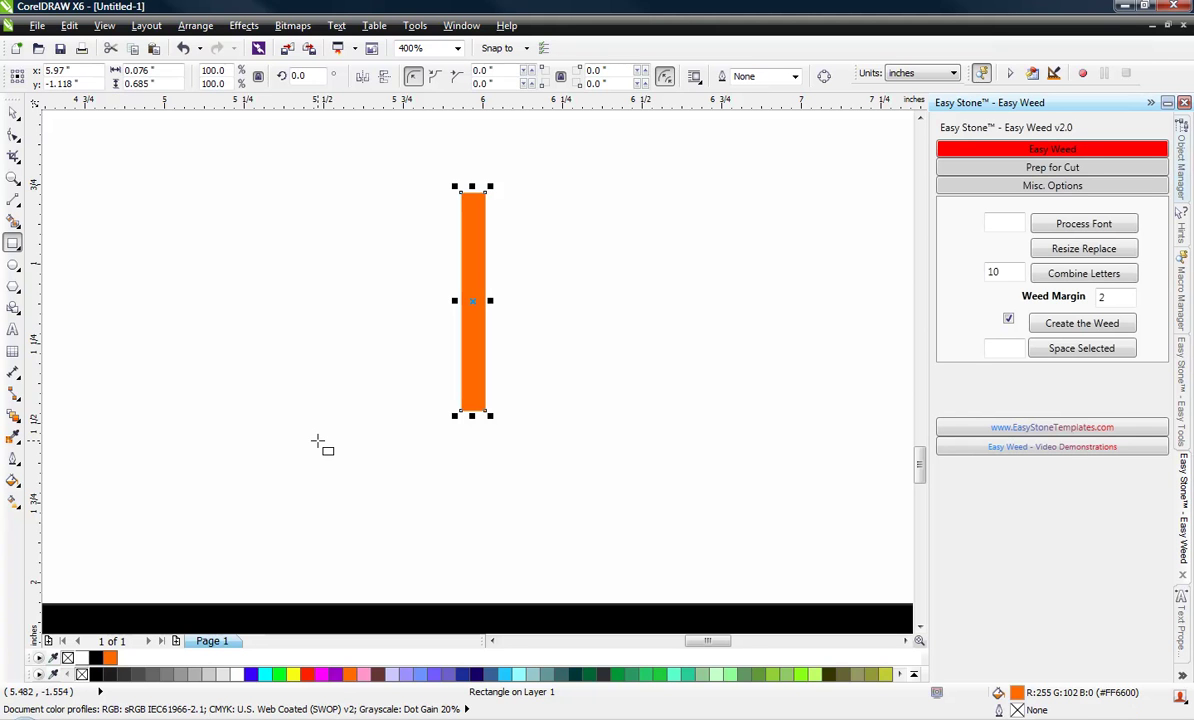
left_click(13, 134)
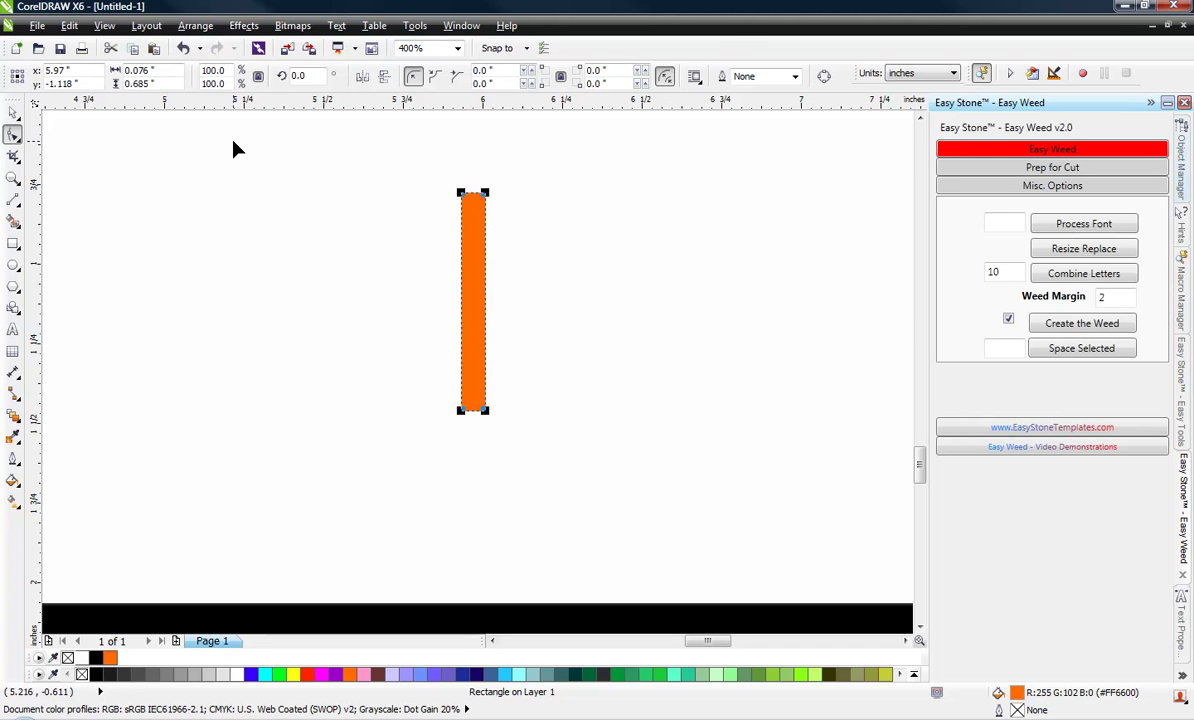
- Convert the rectangle to curves and add nodes on the bottom, left, right and top edges
key("ctrl+q")
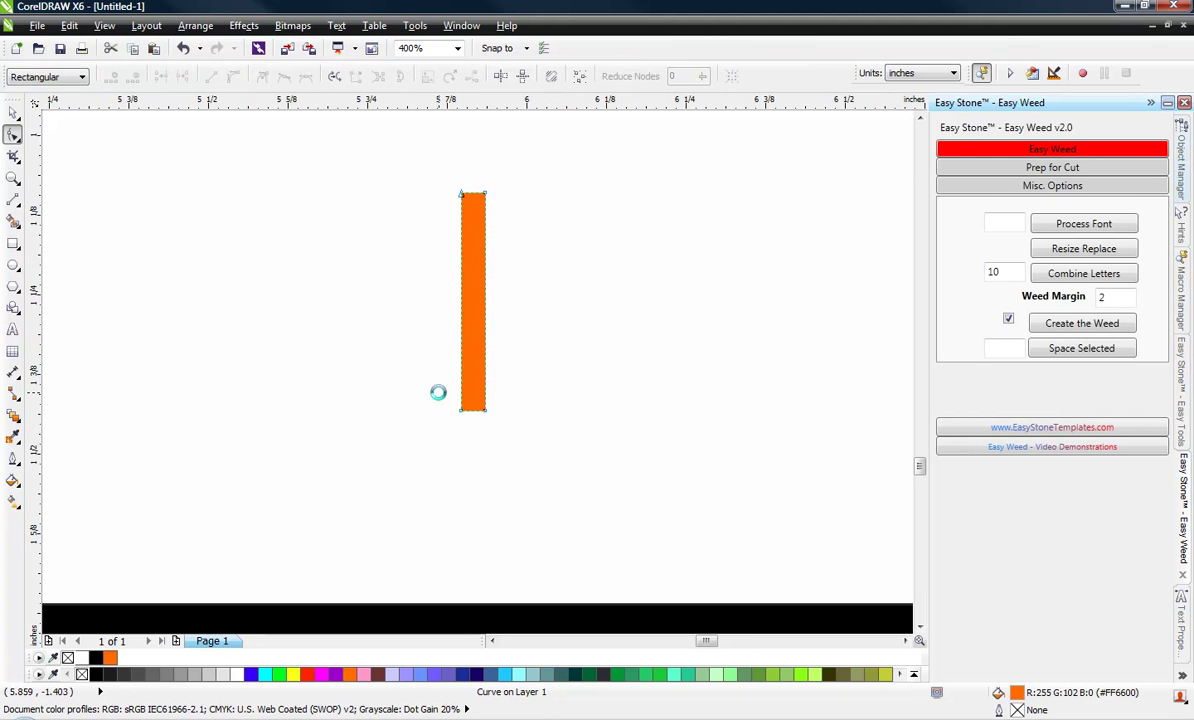
scroll(437, 392, "up", 2)
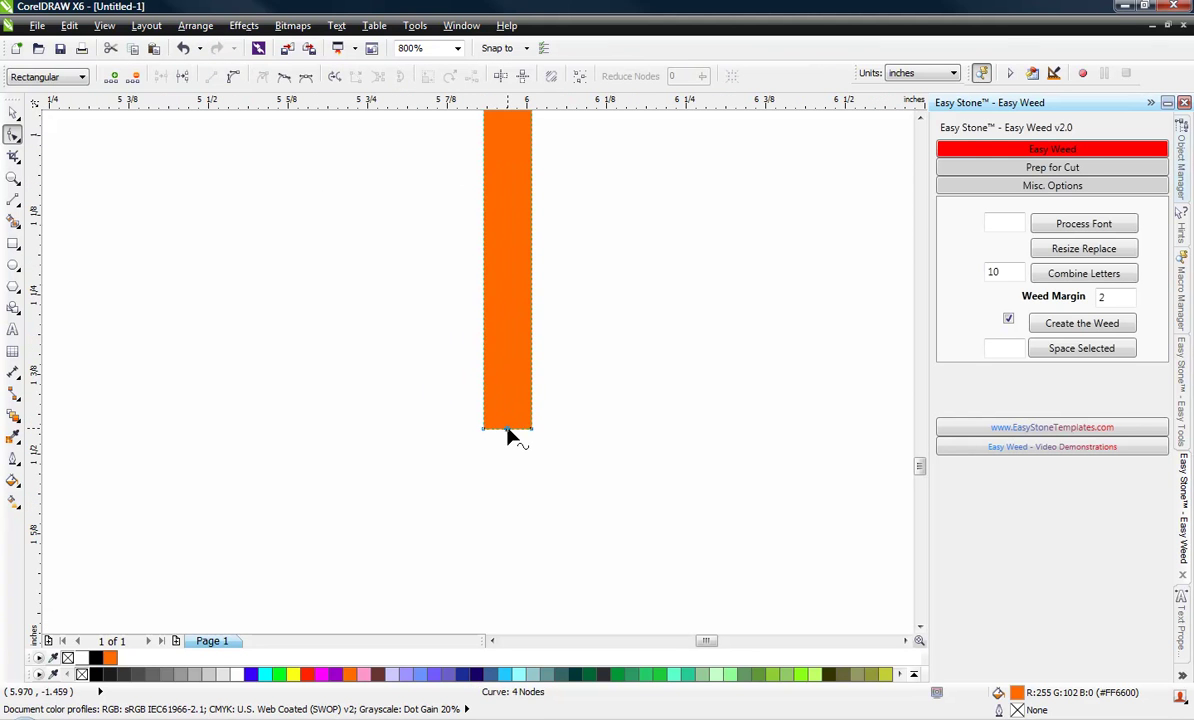
double_click(509, 429)
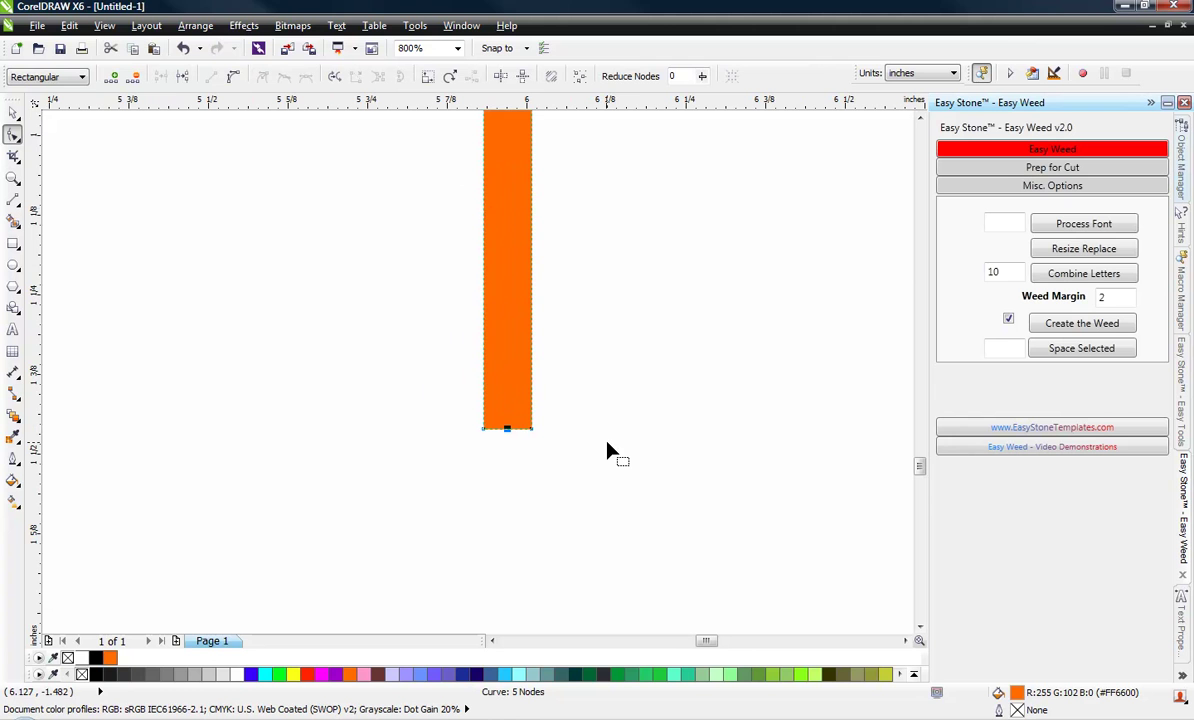
double_click(484, 238)
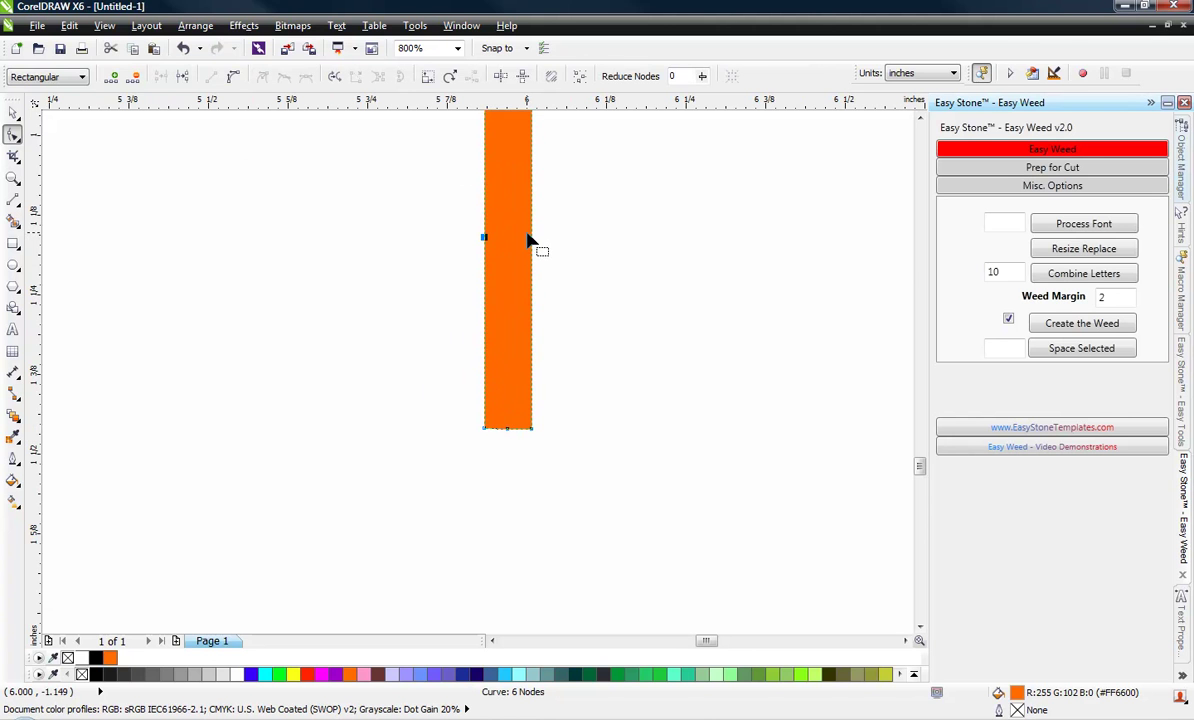
double_click(532, 239)
scroll(506, 293, "down", 2)
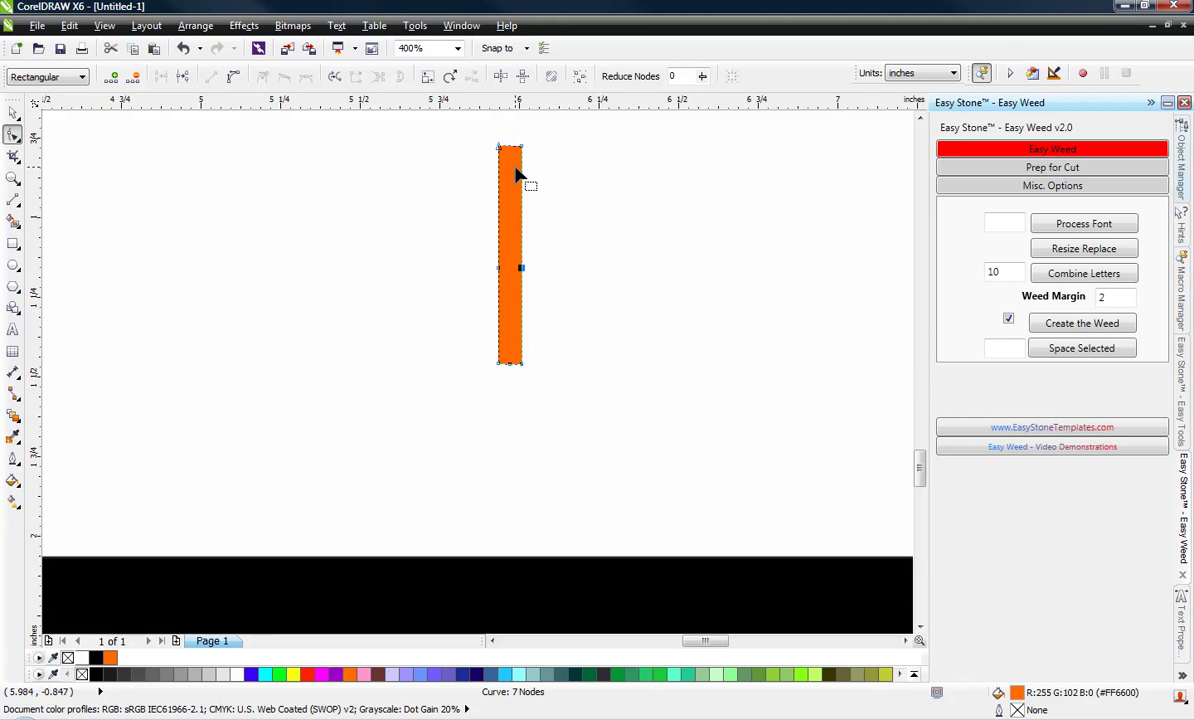
double_click(511, 146)
scroll(514, 146, "up", 2)
- Move and delete the corner nodes so the shape tapers to points at top and bottom
left_click_drag(450, 172, 499, 172)
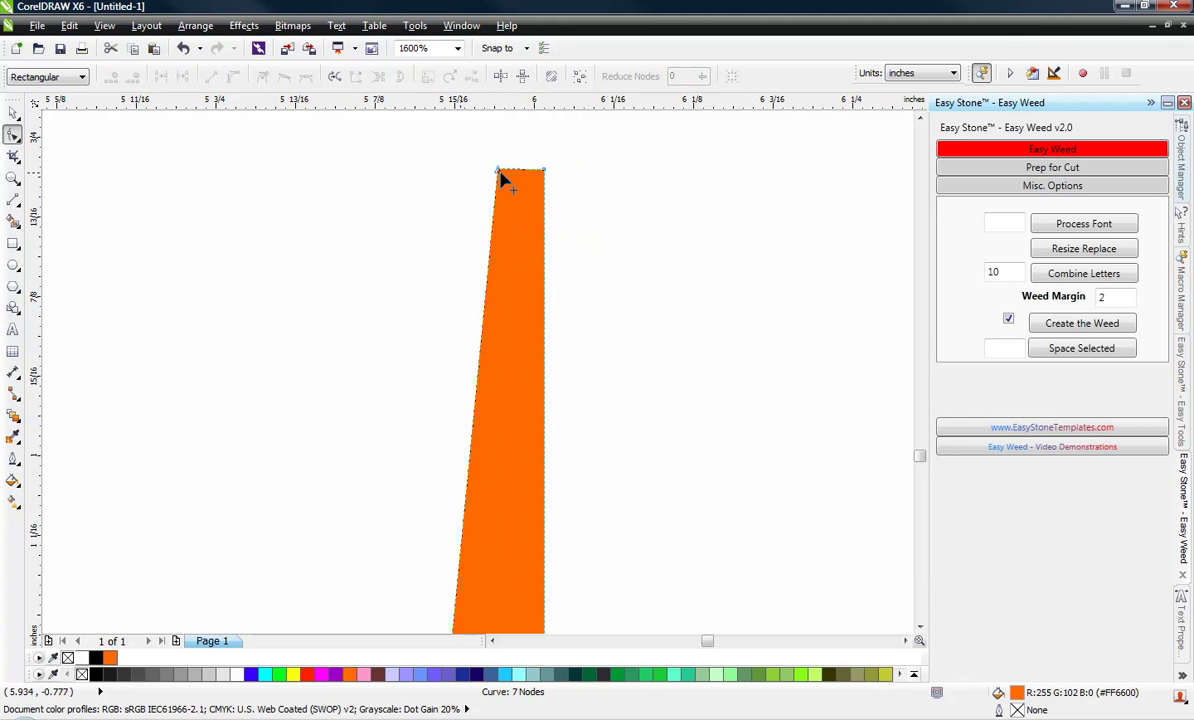
key("Delete")
scroll(504, 376, "down", 2)
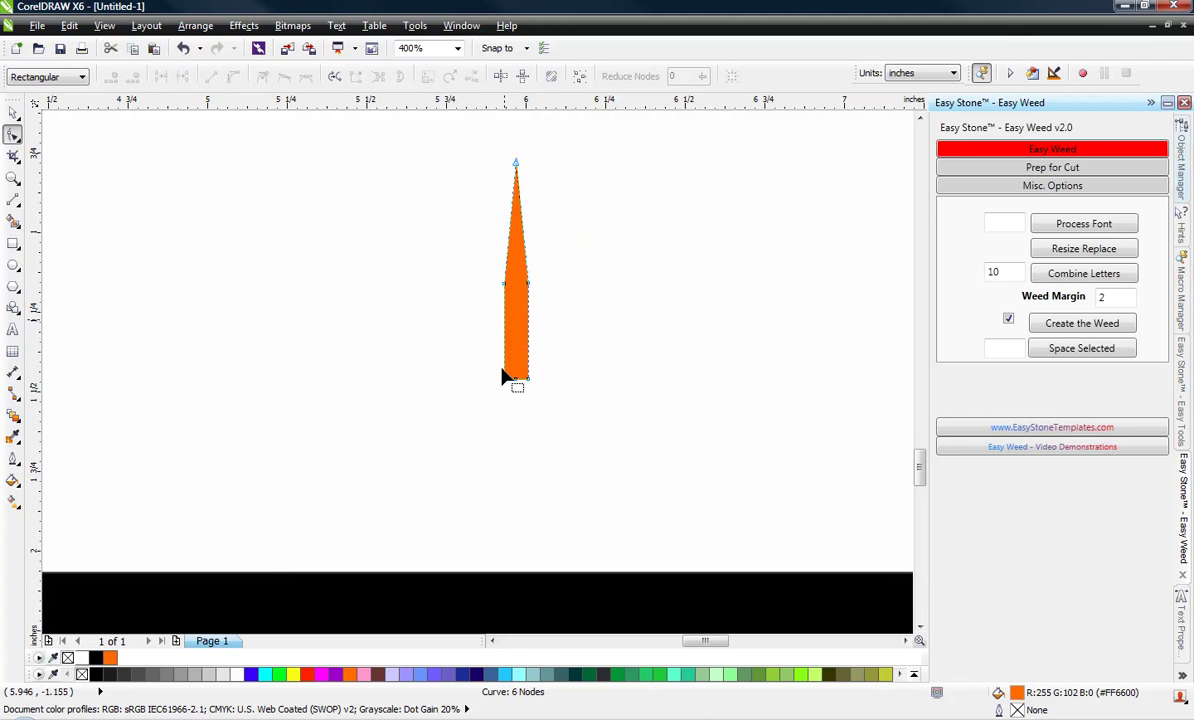
scroll(517, 384, "up", 1)
double_click(510, 386)
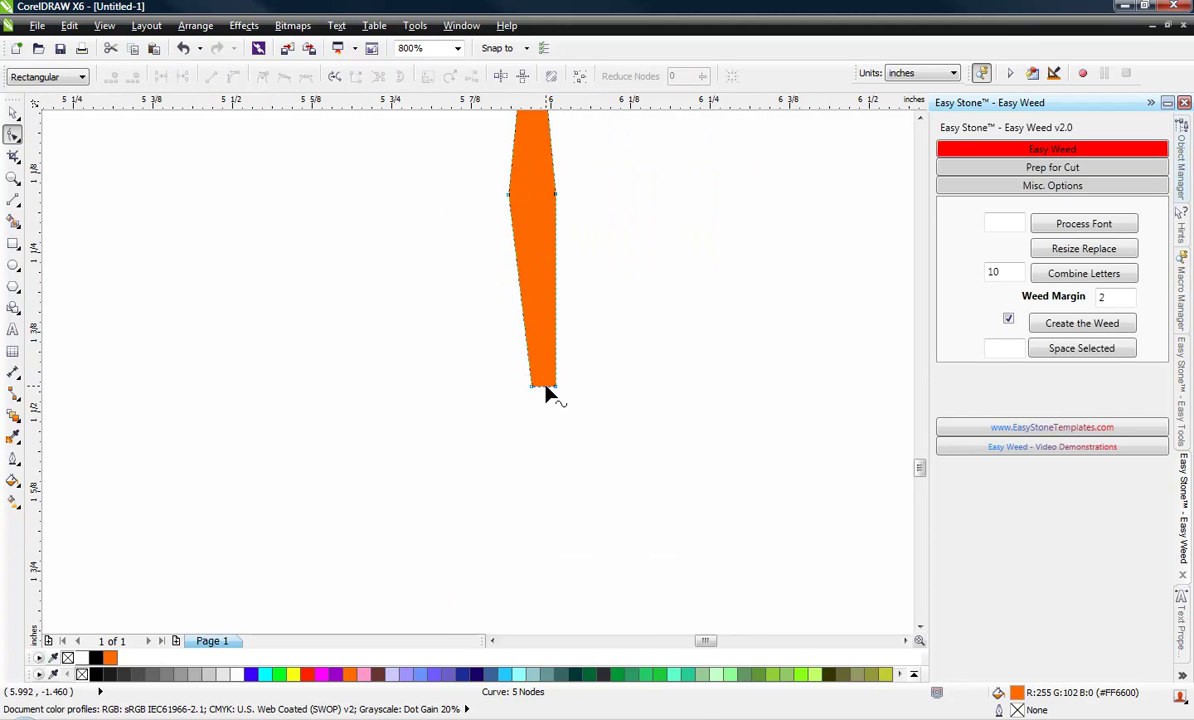
left_click_drag(552, 387, 531, 386)
scroll(449, 441, "down", 1)
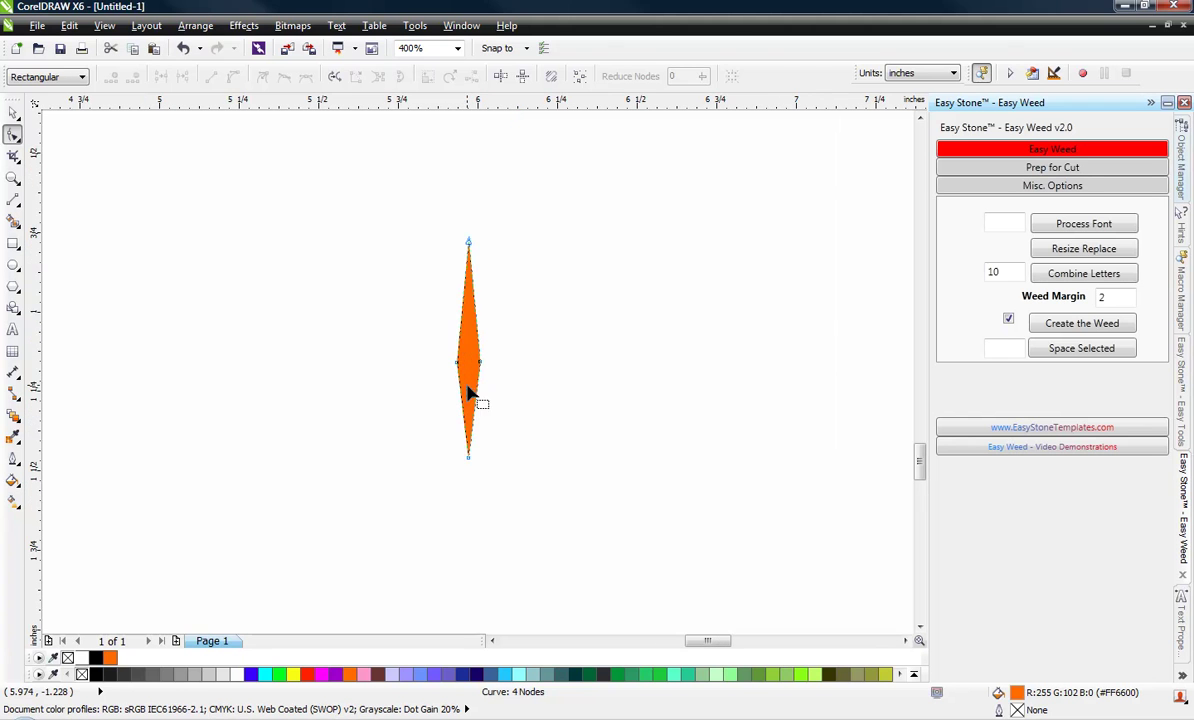
- Stretch the spike taller and rotate copies of it into an eight-pointed star
left_click(13, 114)
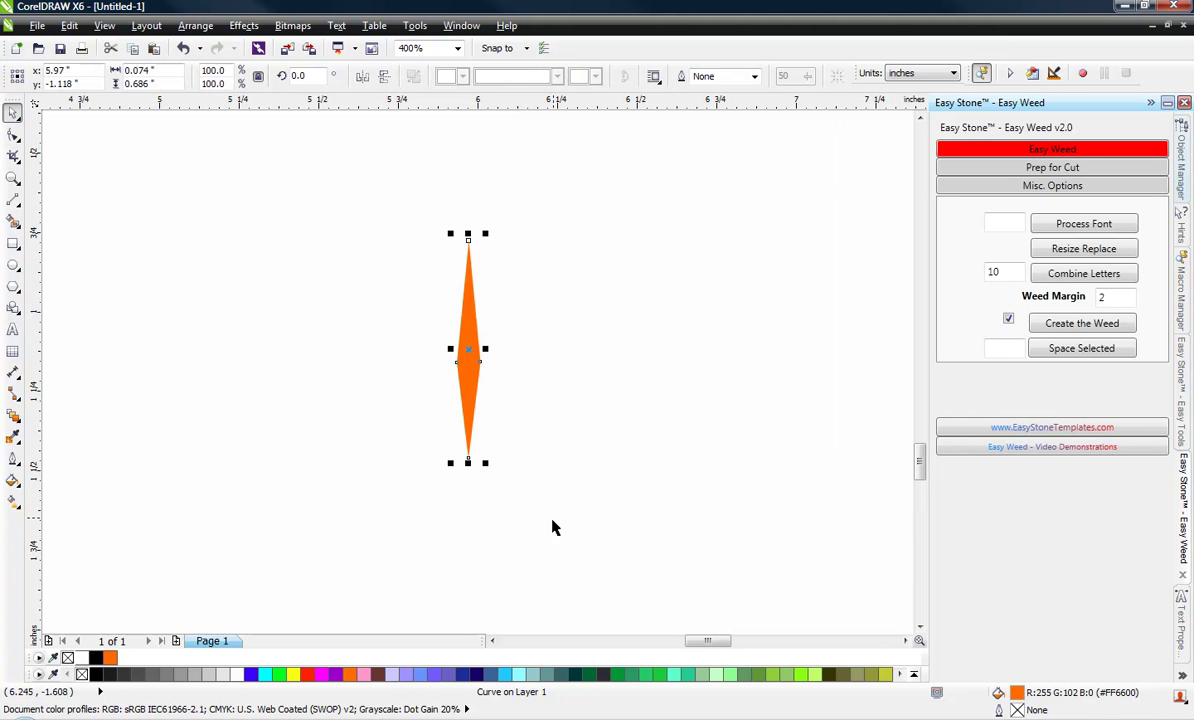
left_click_drag(467, 463, 467, 575)
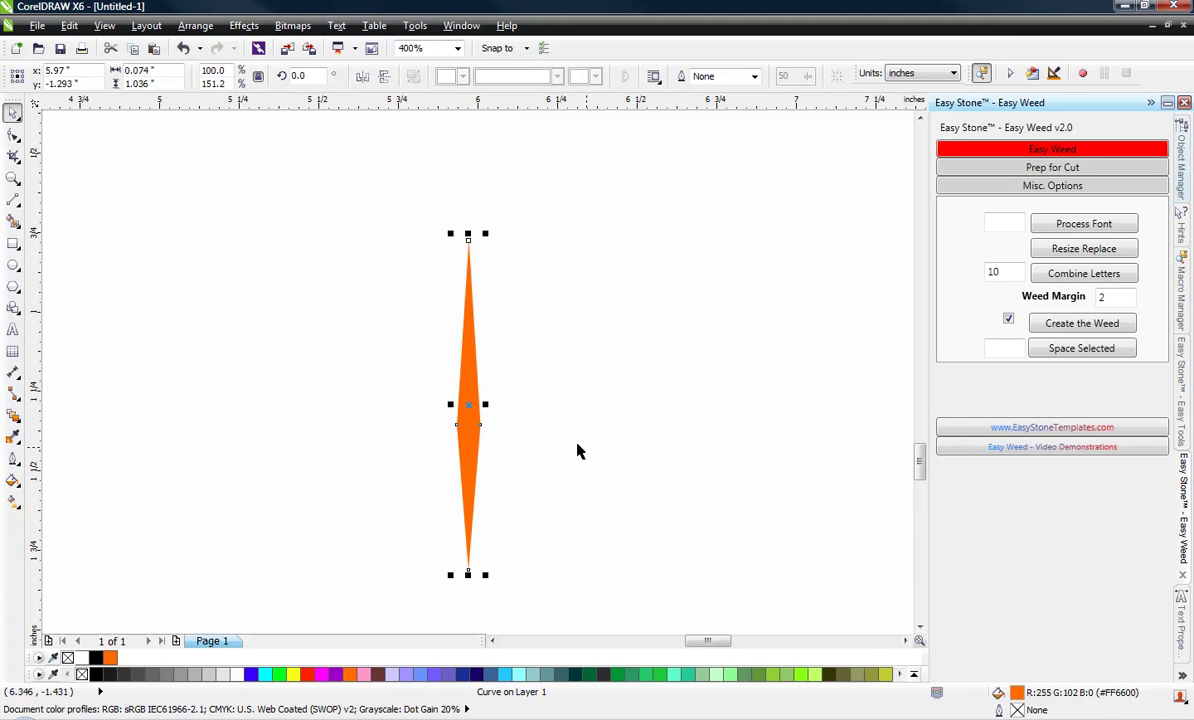
left_click(516, 436)
left_click(469, 417)
left_click(469, 417)
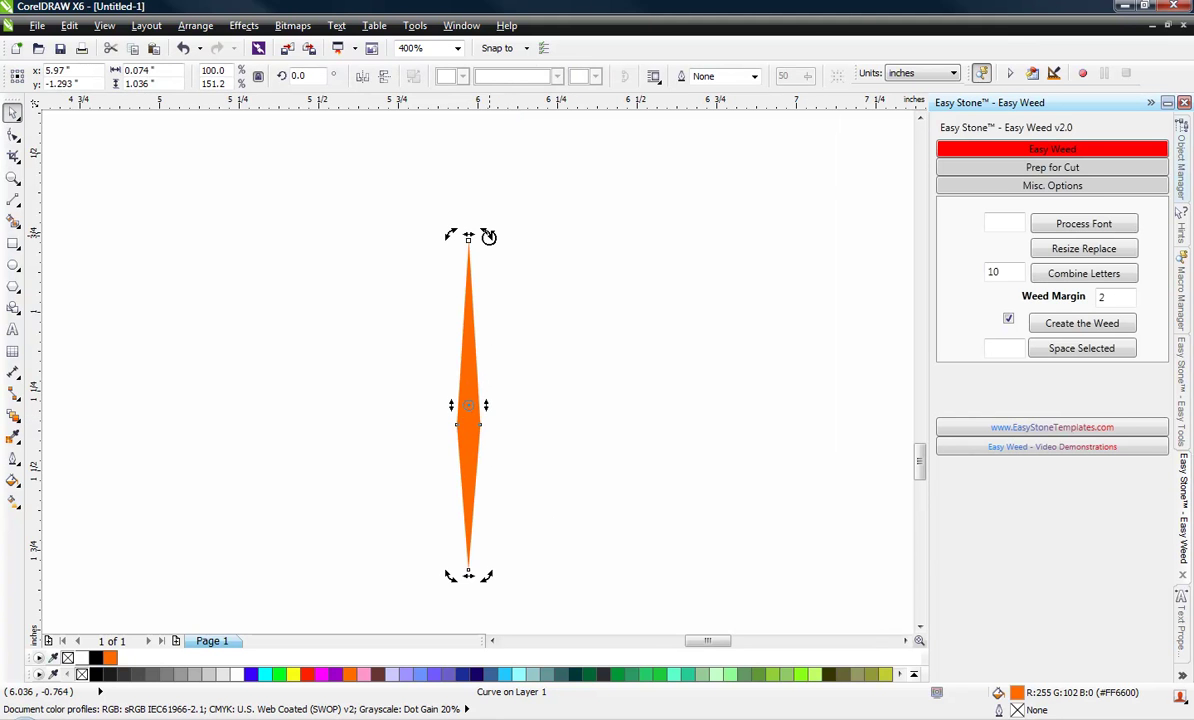
left_click_drag(488, 236, 394, 506)
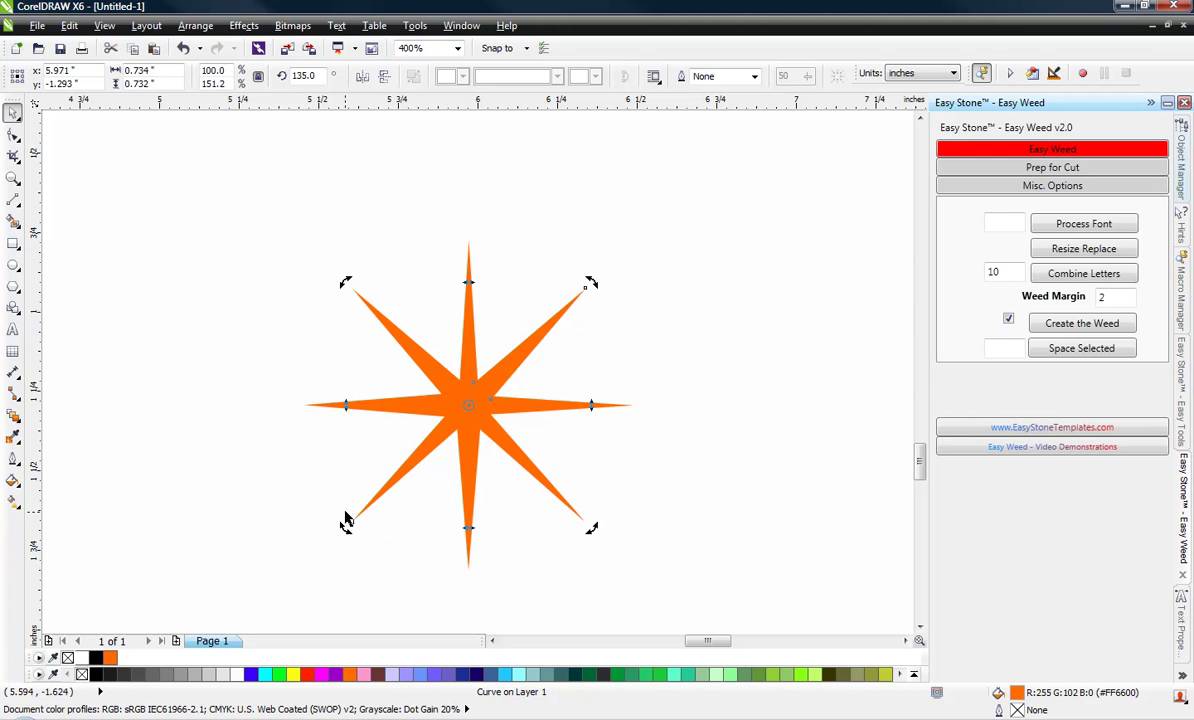
left_click_drag(592, 283, 452, 507)
key("ctrl+z")
key("ctrl+z")
key("ctrl+z")
- Shrink two diagonal arms of the star slightly
left_click(224, 413)
left_click(420, 360)
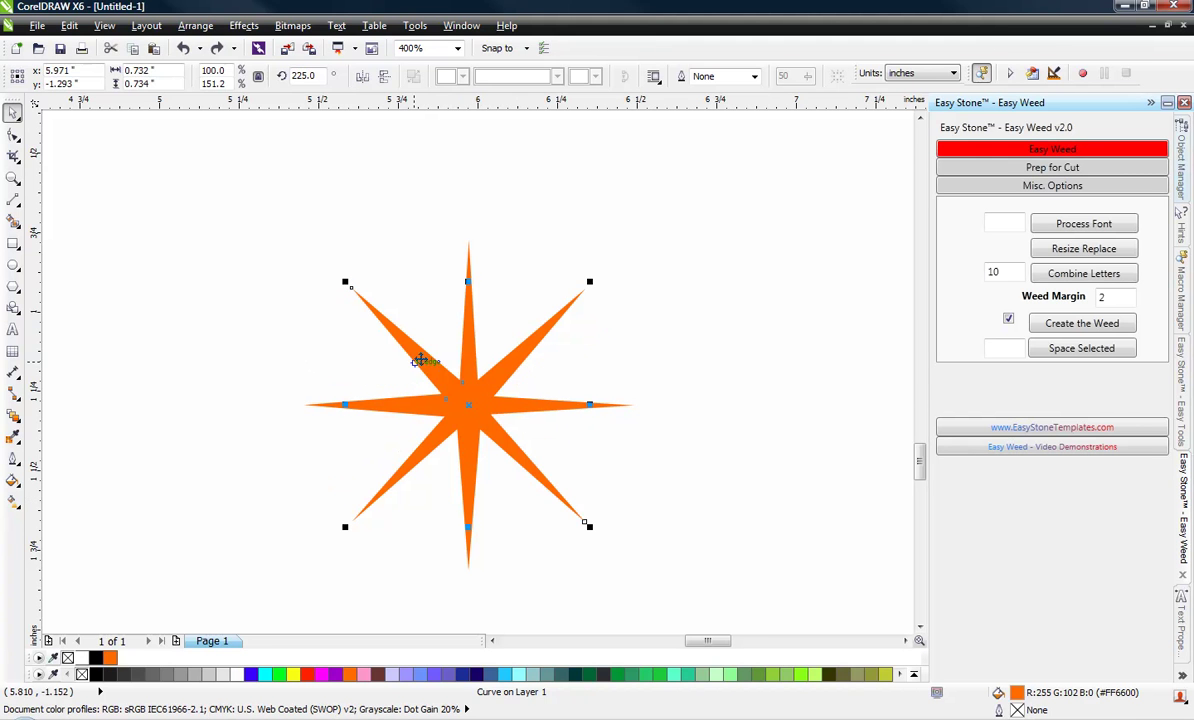
left_click(530, 297, "shift")
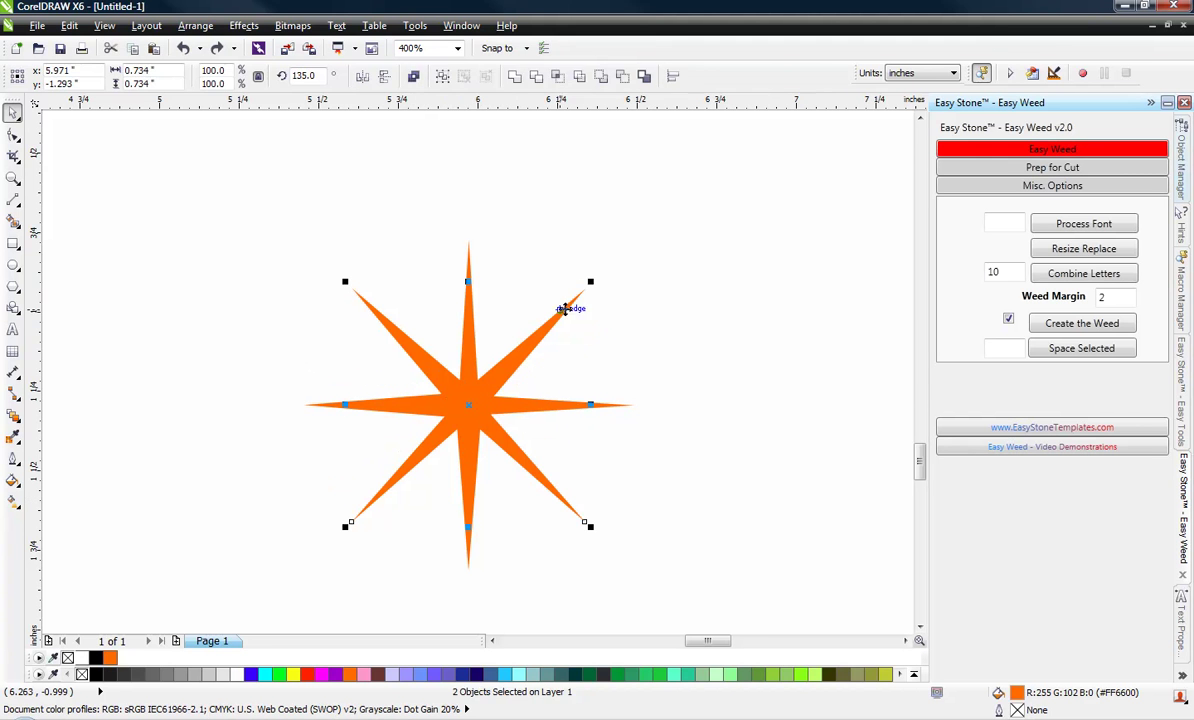
left_click_drag(590, 282, 576, 330)
left_click(618, 330)
scroll(617, 277, "down", 1)
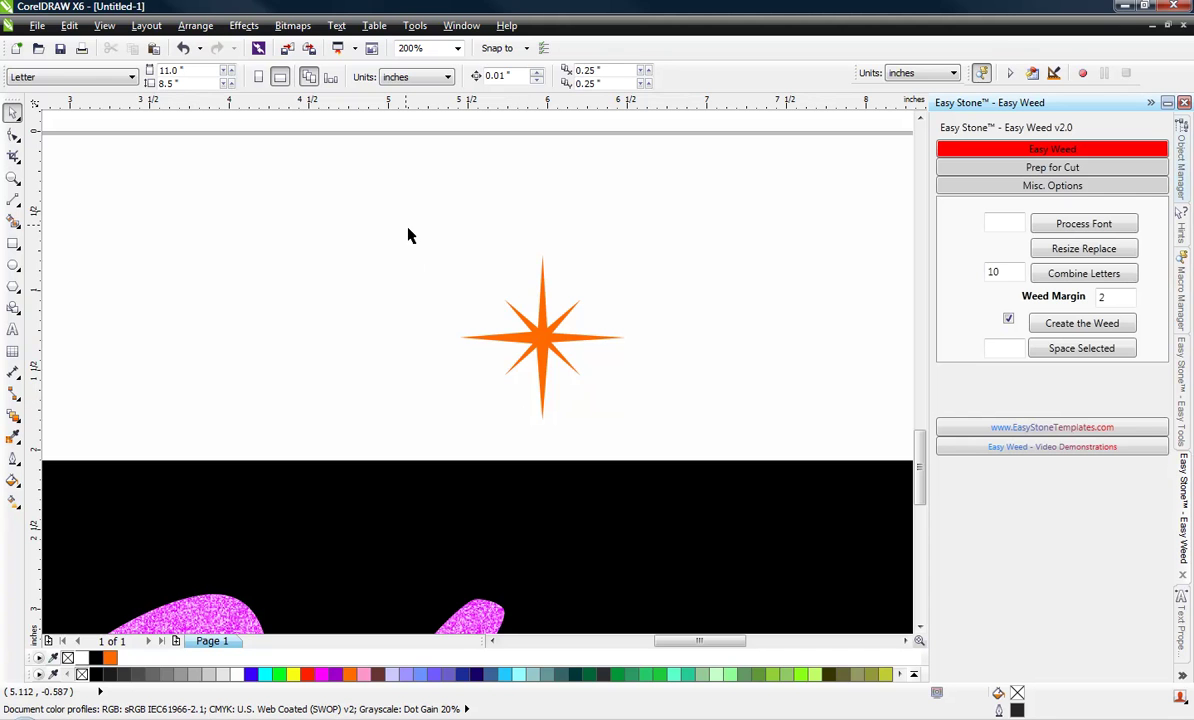
- Combine the star arms into one white shape and convert it to a bitmap
left_click_drag(408, 234, 642, 451)
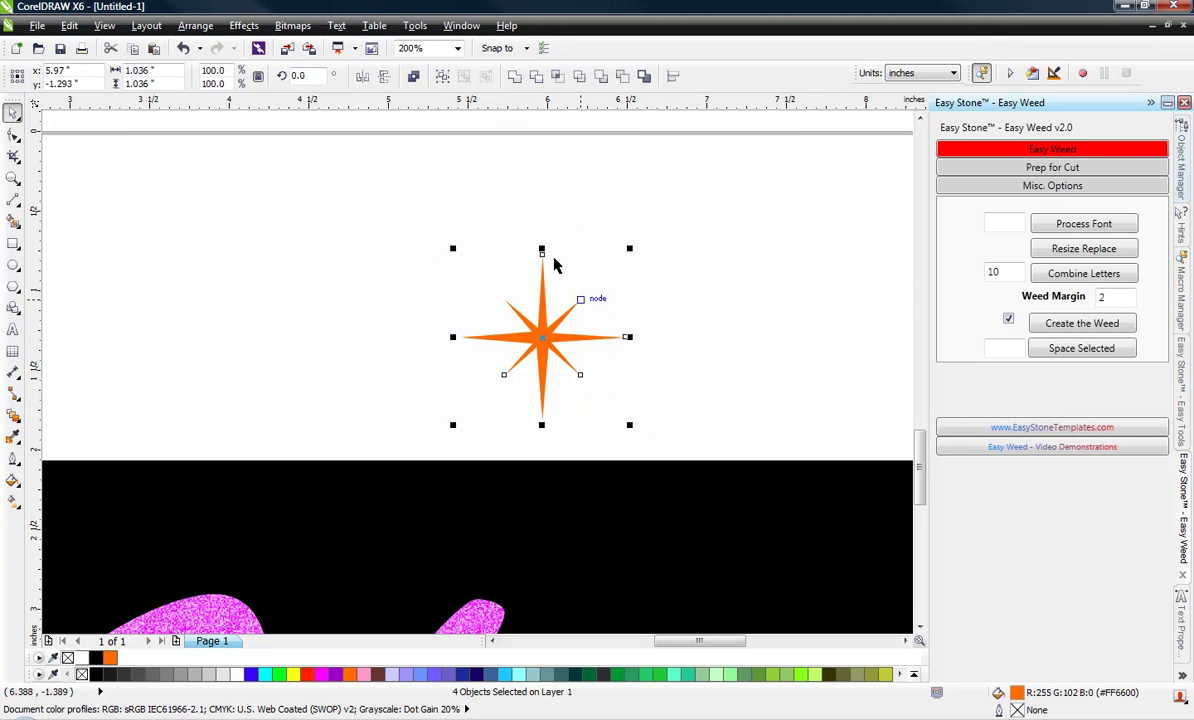
left_click(513, 77)
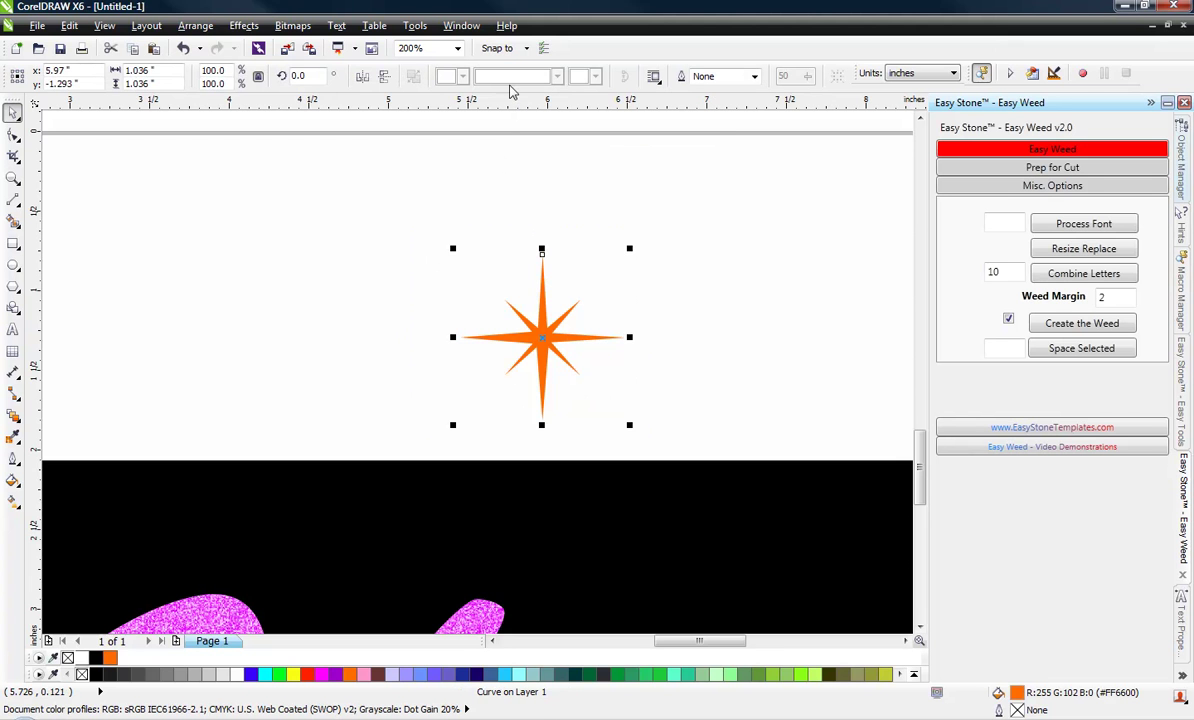
left_click(237, 674)
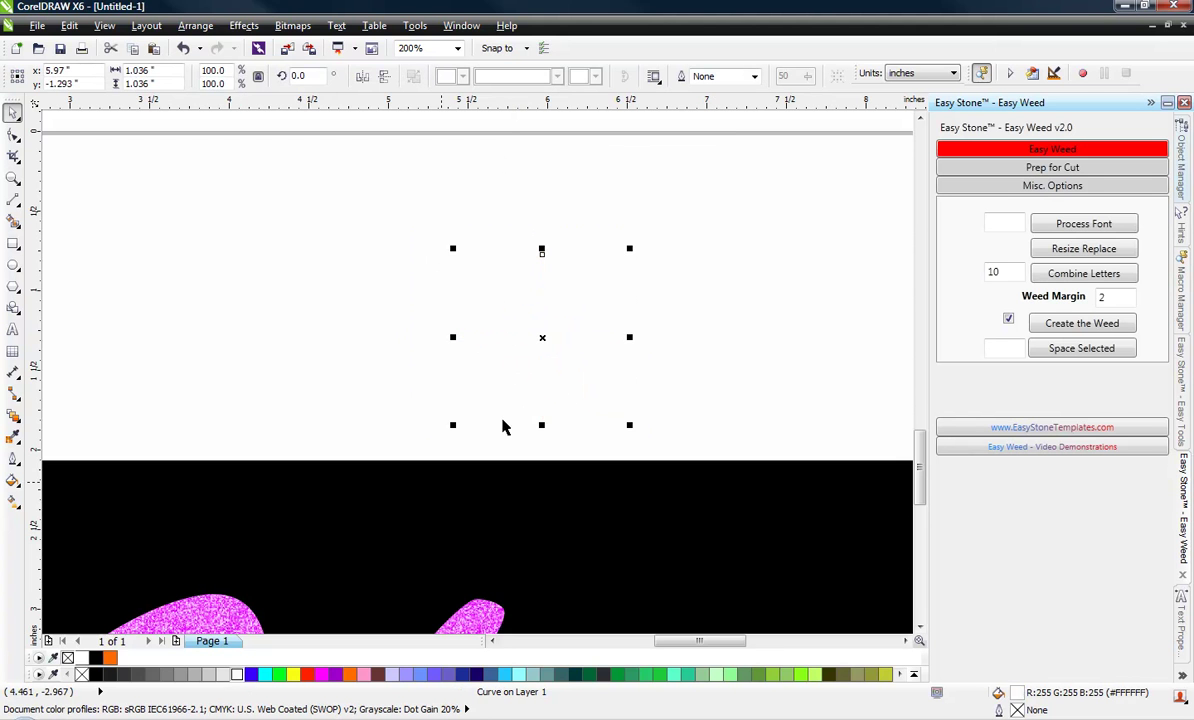
left_click(292, 25)
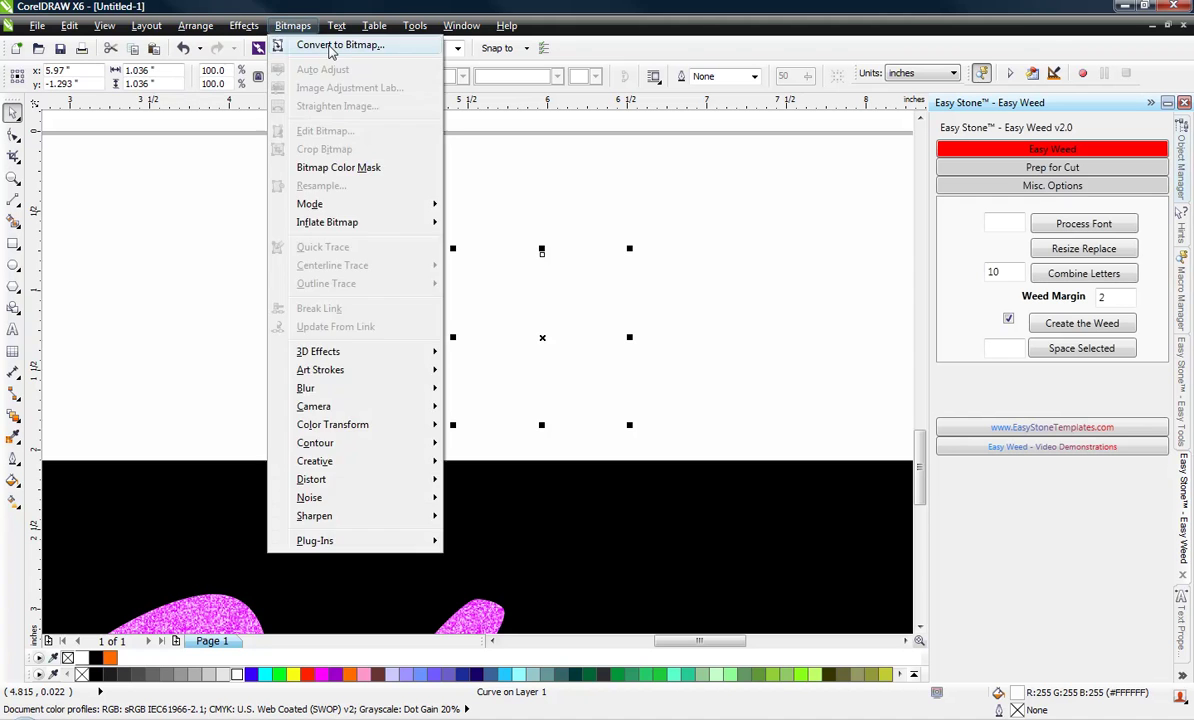
key("Escape")
left_click(558, 462)
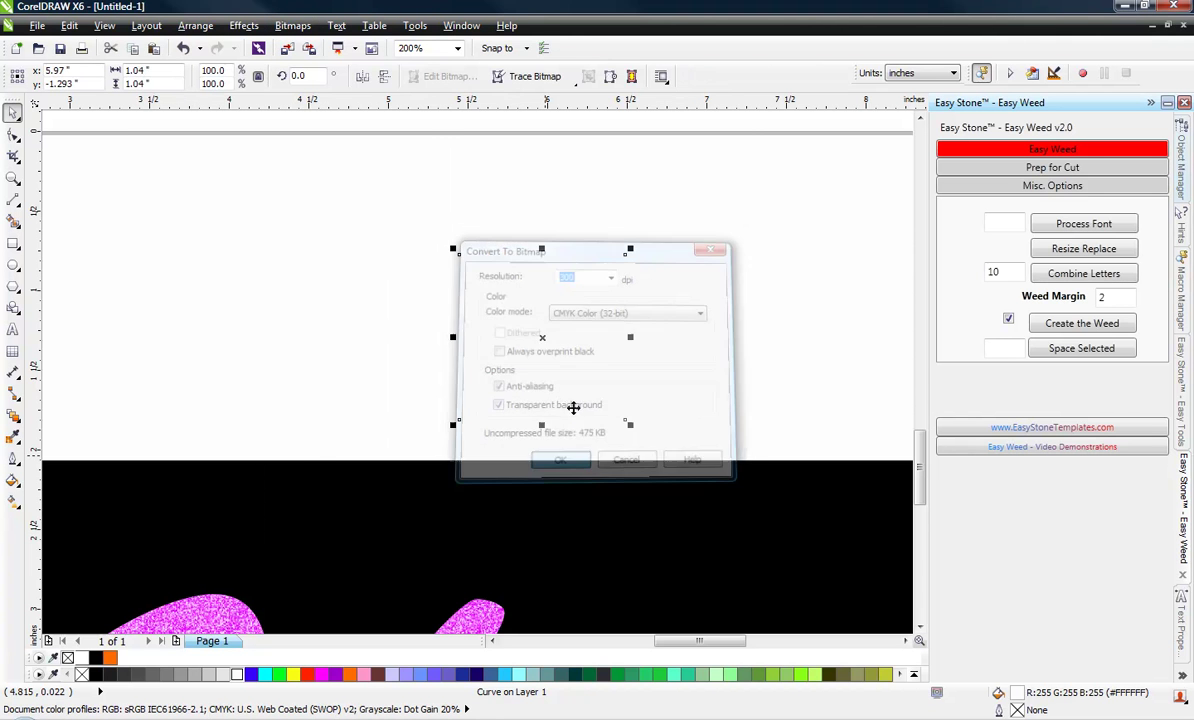
- Move the sparkle bitmap onto the tip of the r in Cheer and shrink it to 0.375 inches
left_click(570, 196)
scroll(565, 232, "down", 2)
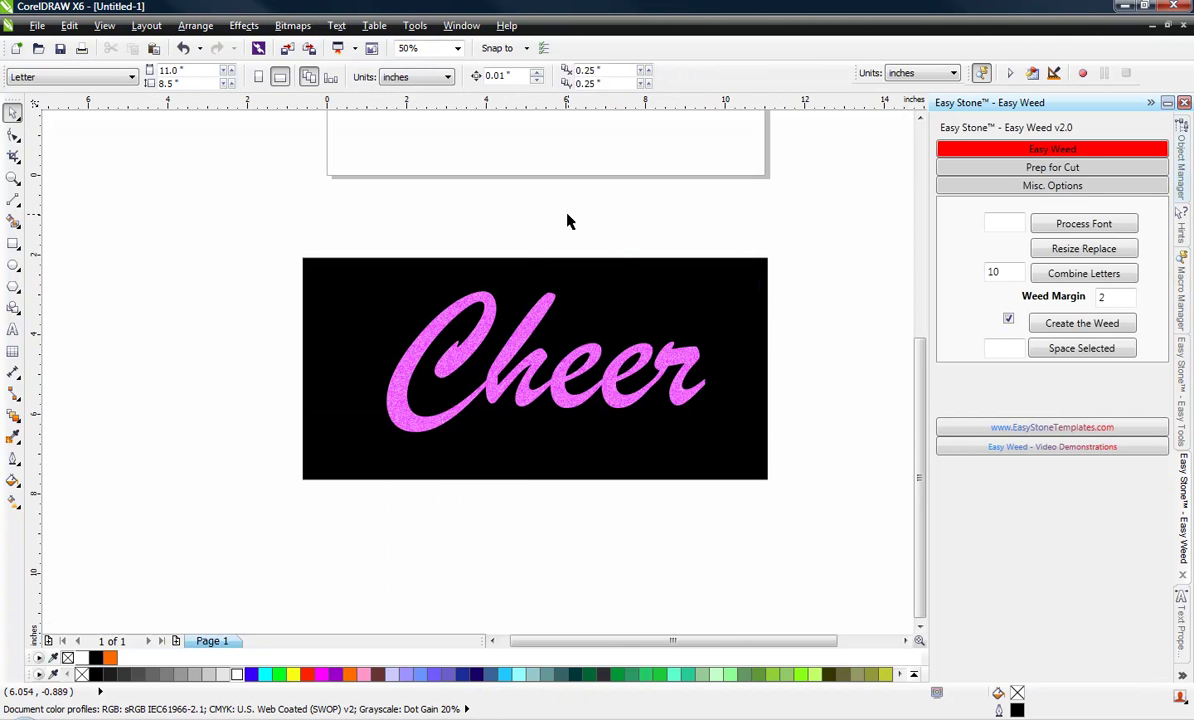
left_click(567, 221)
left_click_drag(567, 222, 685, 352)
scroll(706, 340, "up", 1)
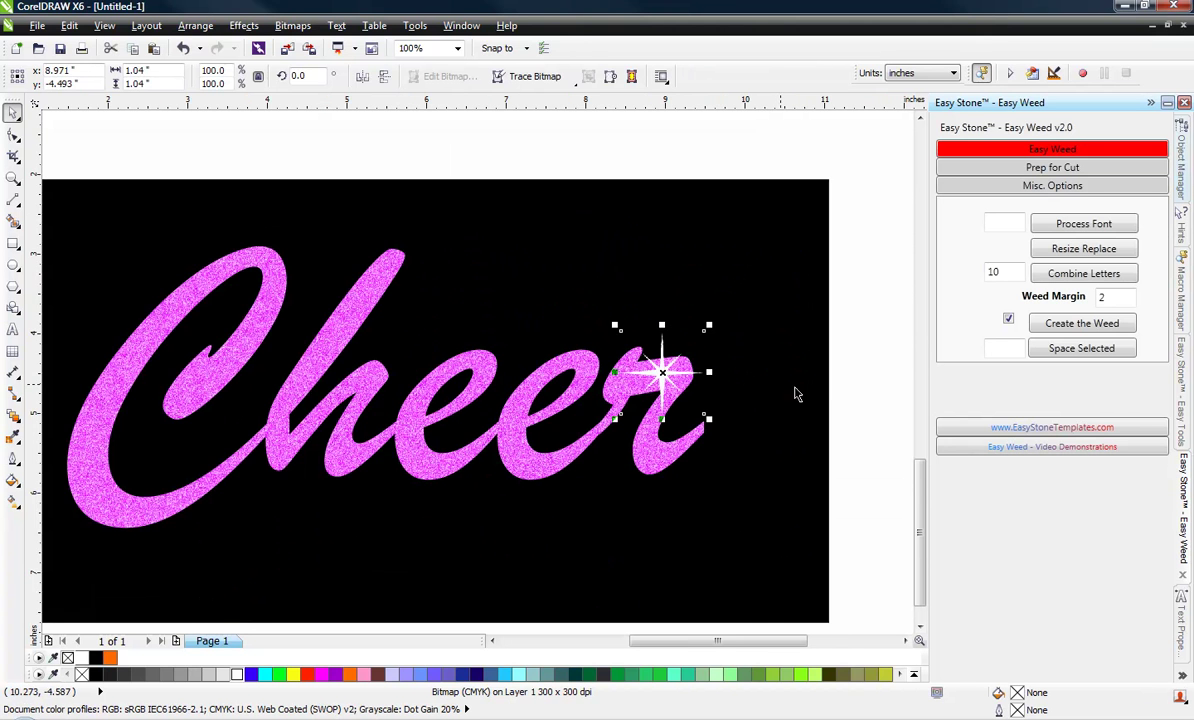
left_click(830, 390)
left_click(661, 373)
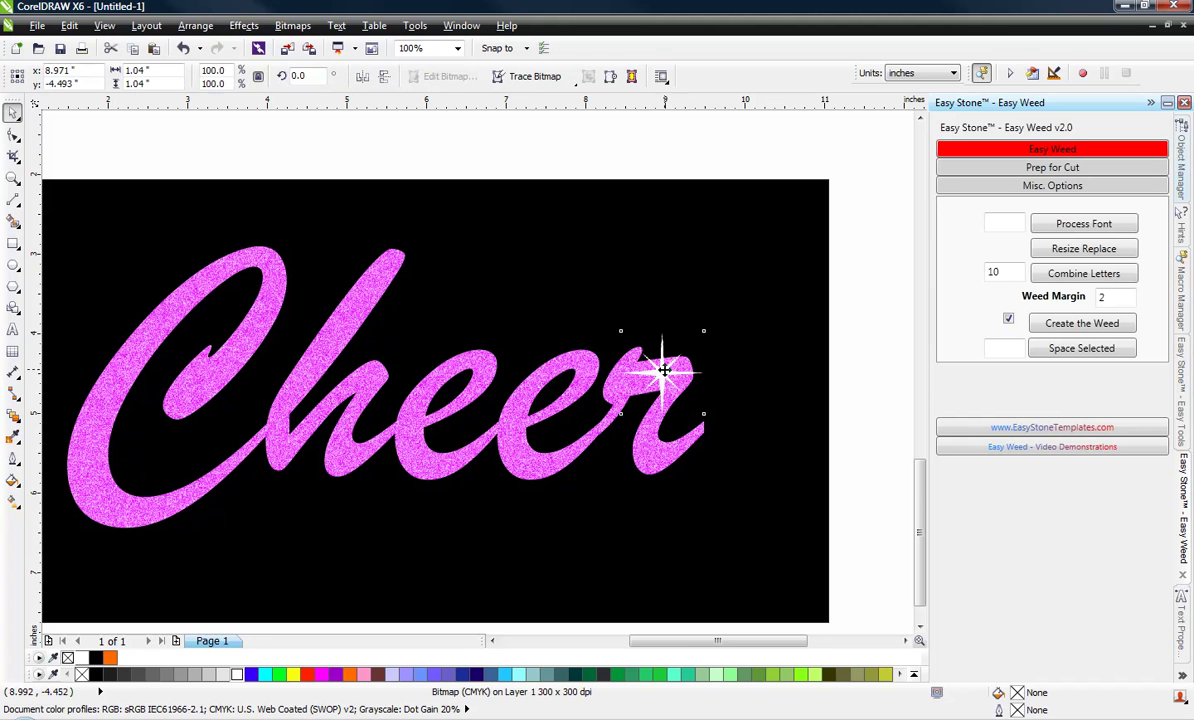
scroll(661, 373, "up", 1)
left_click_drag(742, 289, 665, 366)
left_click_drag(622, 407, 680, 366)
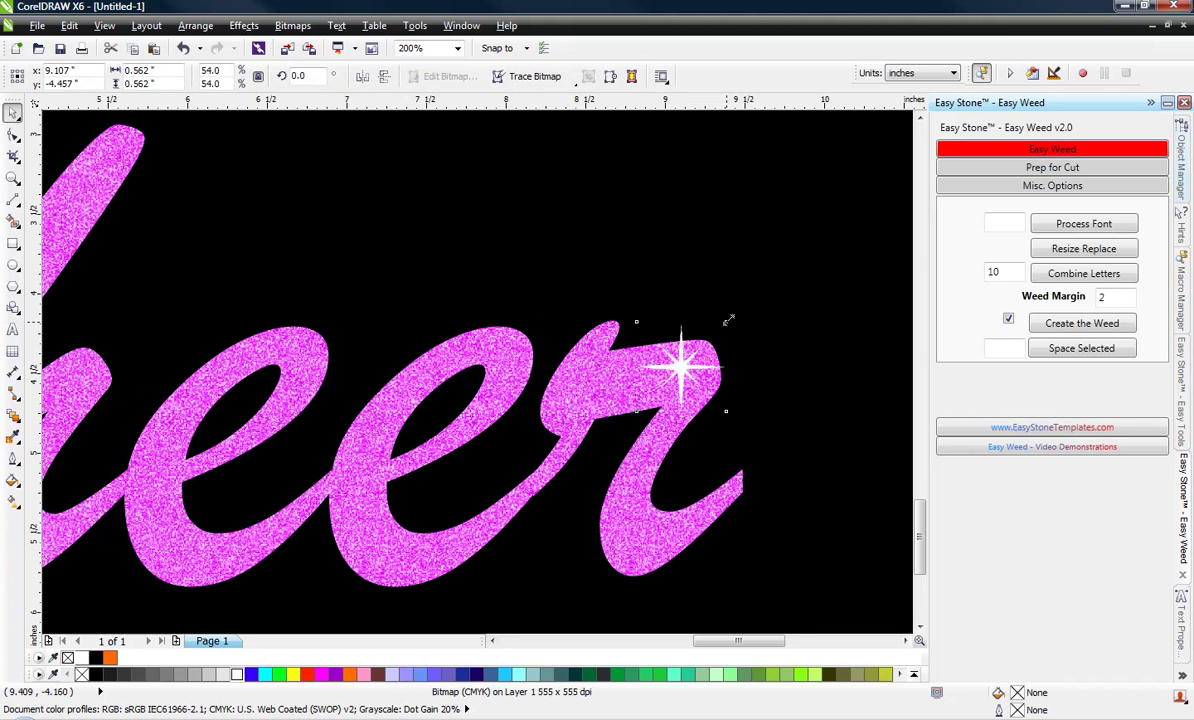
mouse_move(726, 322)
left_mouse_down()
mouse_move(713, 340)
mouse_move(738, 313)
mouse_move(726, 325)
left_mouse_up()
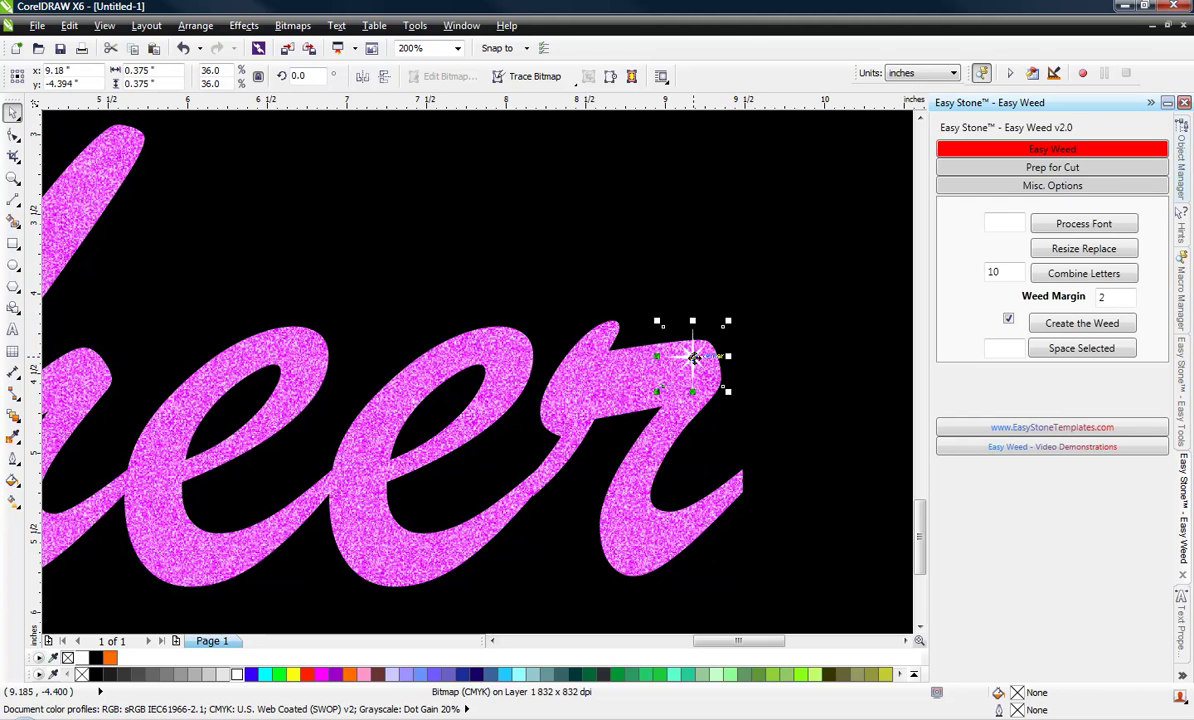
- Preview a Gaussian Blur on the sparkle, trying 4.8 then settling near 1.6 pixels radius
left_click(293, 28)
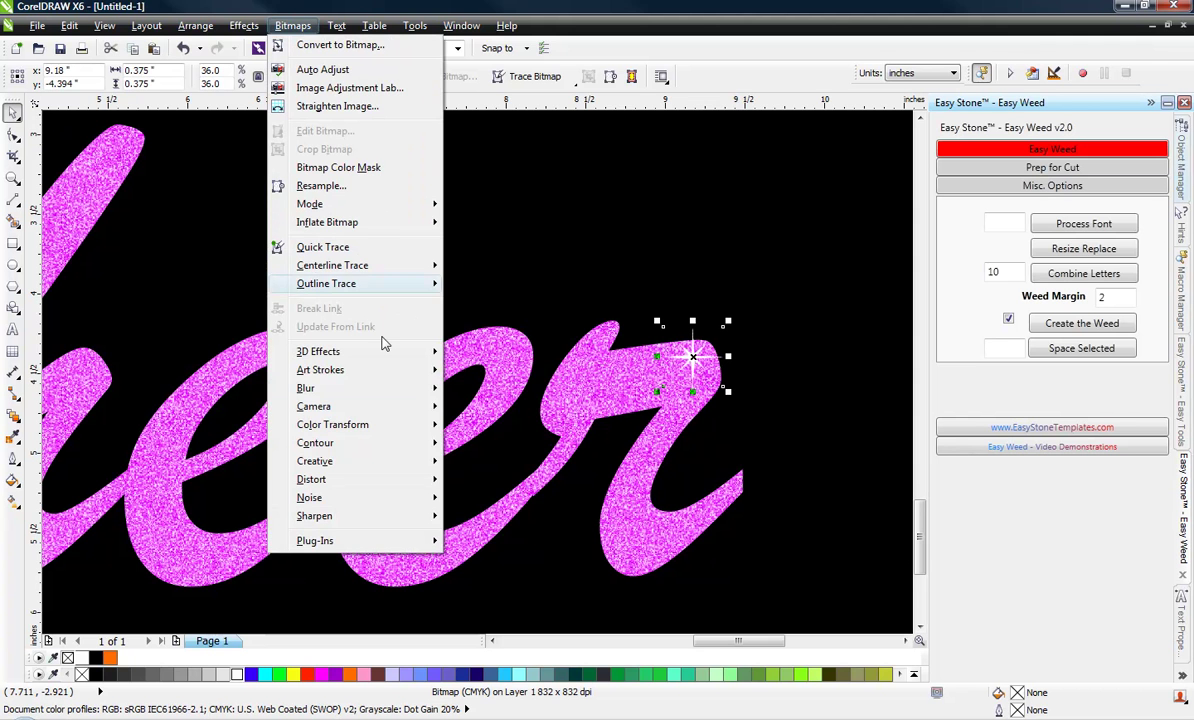
mouse_move(405, 389)
left_click(547, 407)
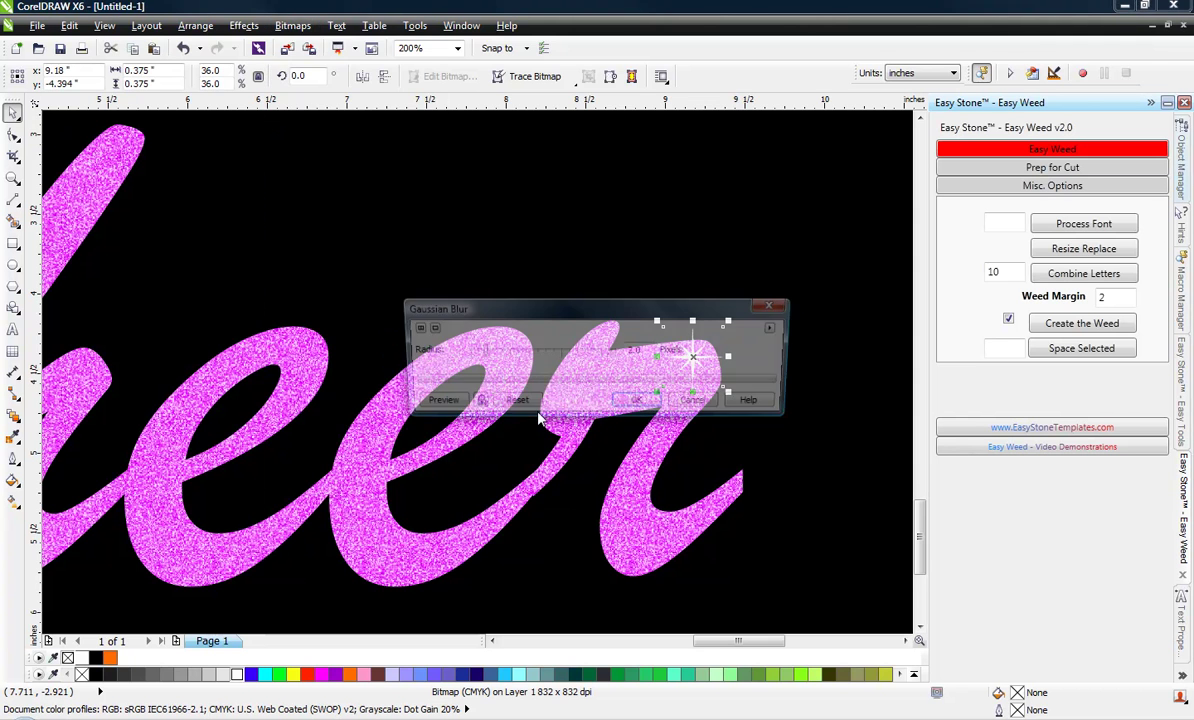
left_click_drag(508, 381, 355, 201)
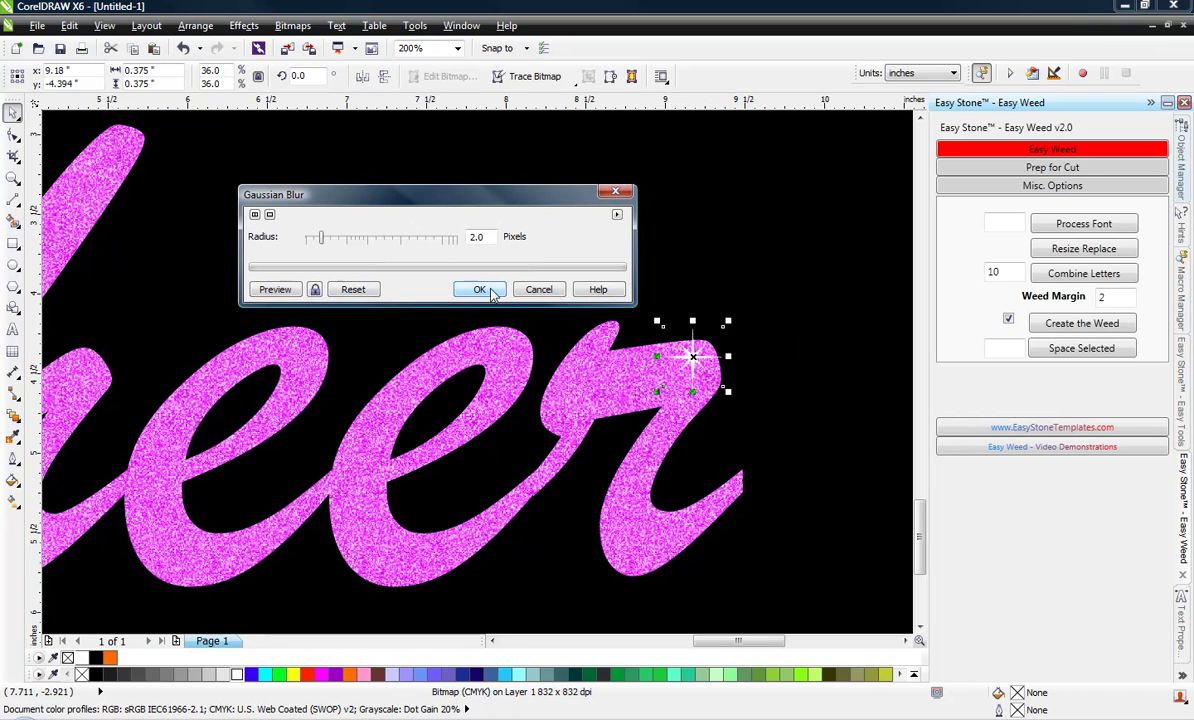
left_click(258, 289)
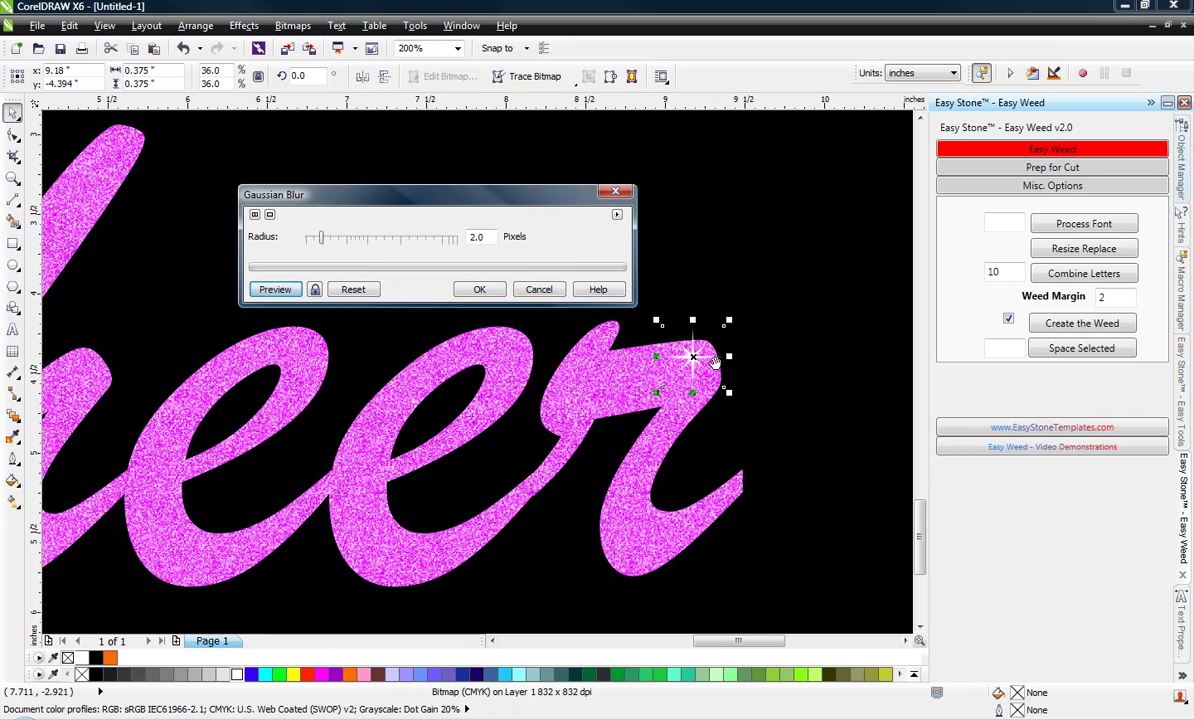
left_click(347, 240)
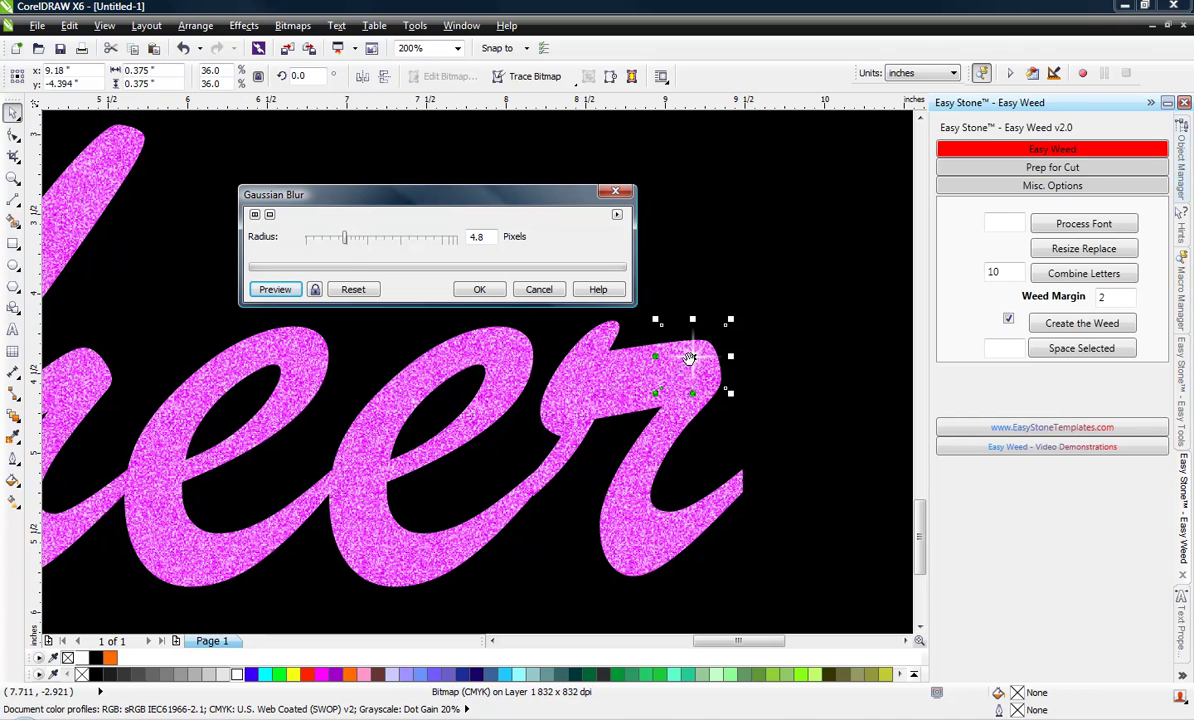
left_click(321, 237)
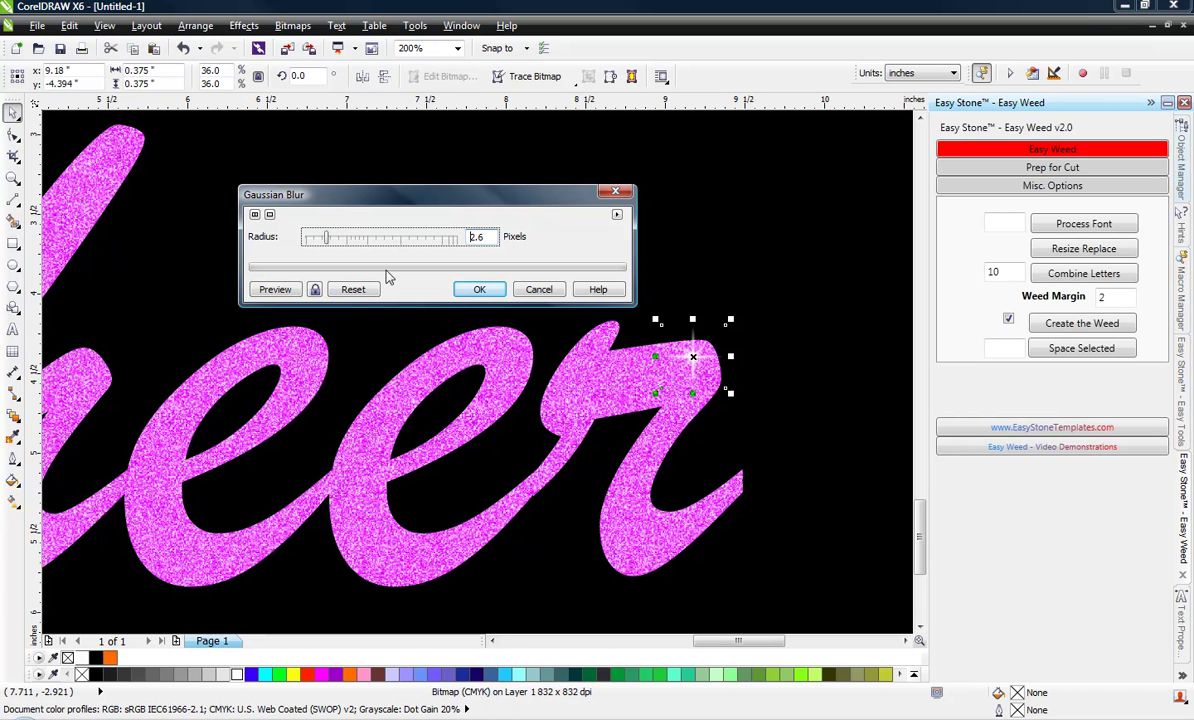
- Apply the blur and place copies of the sparkle on the h and near the C
left_click(481, 288)
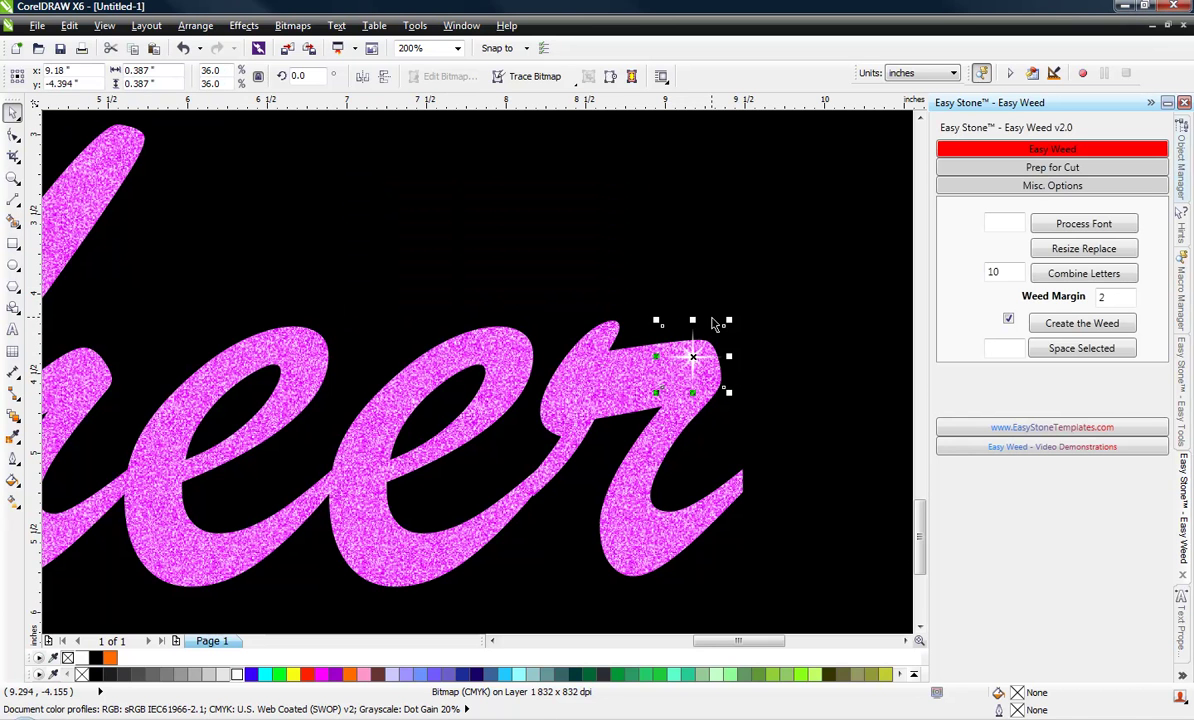
left_click(714, 289)
scroll(701, 346, "down", 2)
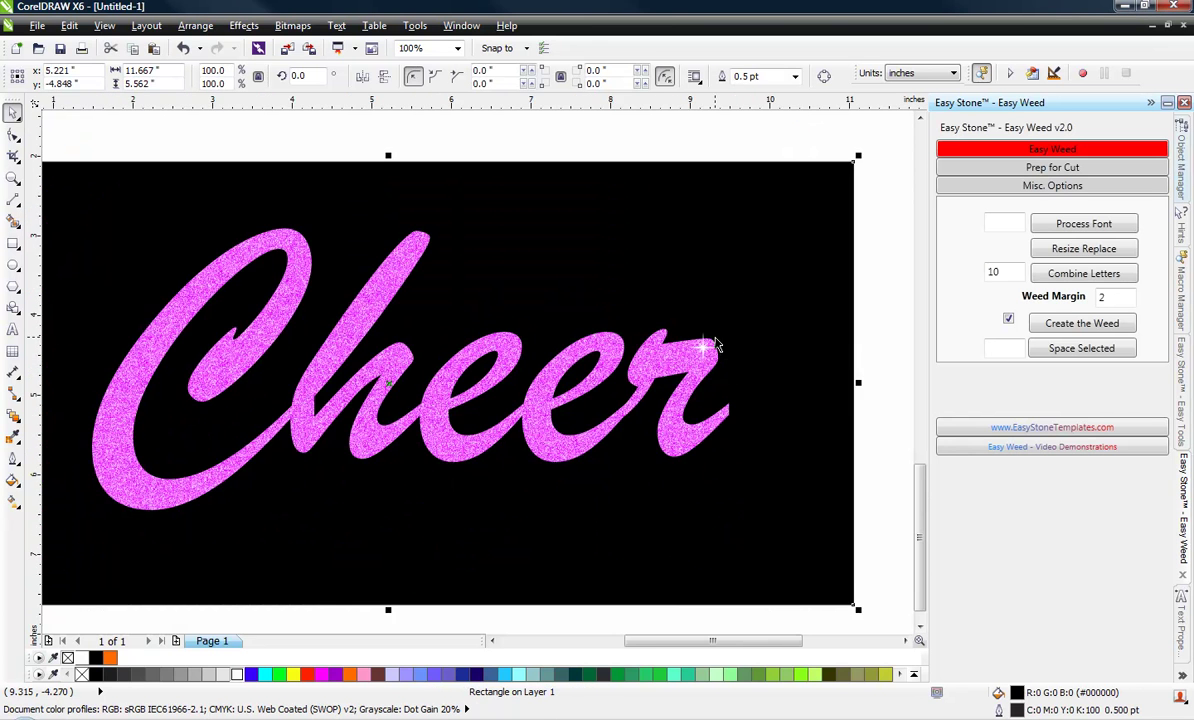
left_click_drag(701, 350, 384, 288)
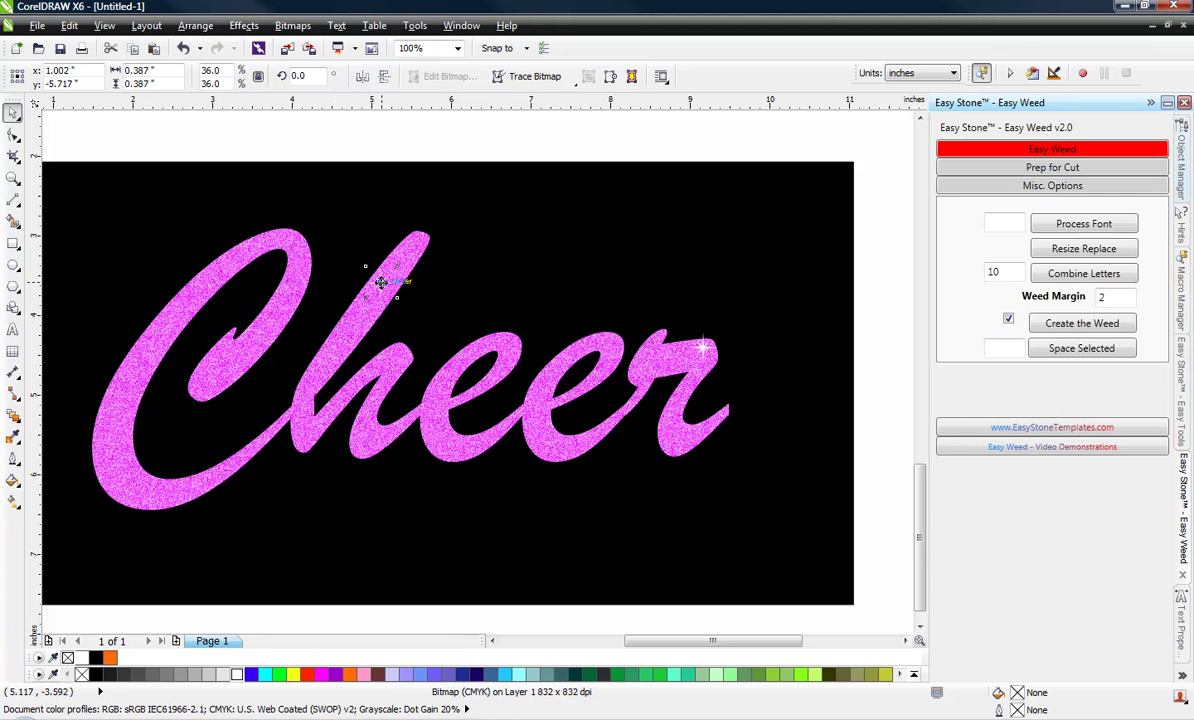
left_click_drag(385, 275, 452, 430)
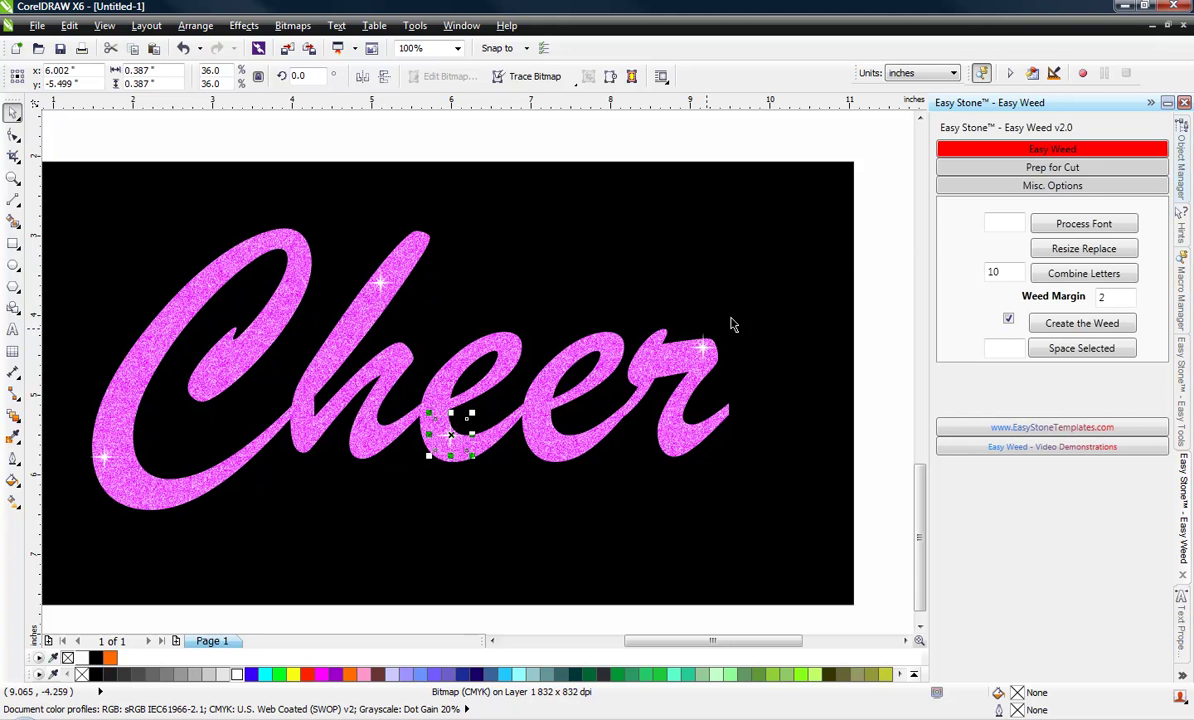
left_click(851, 258)
scroll(727, 213, "down", 1)
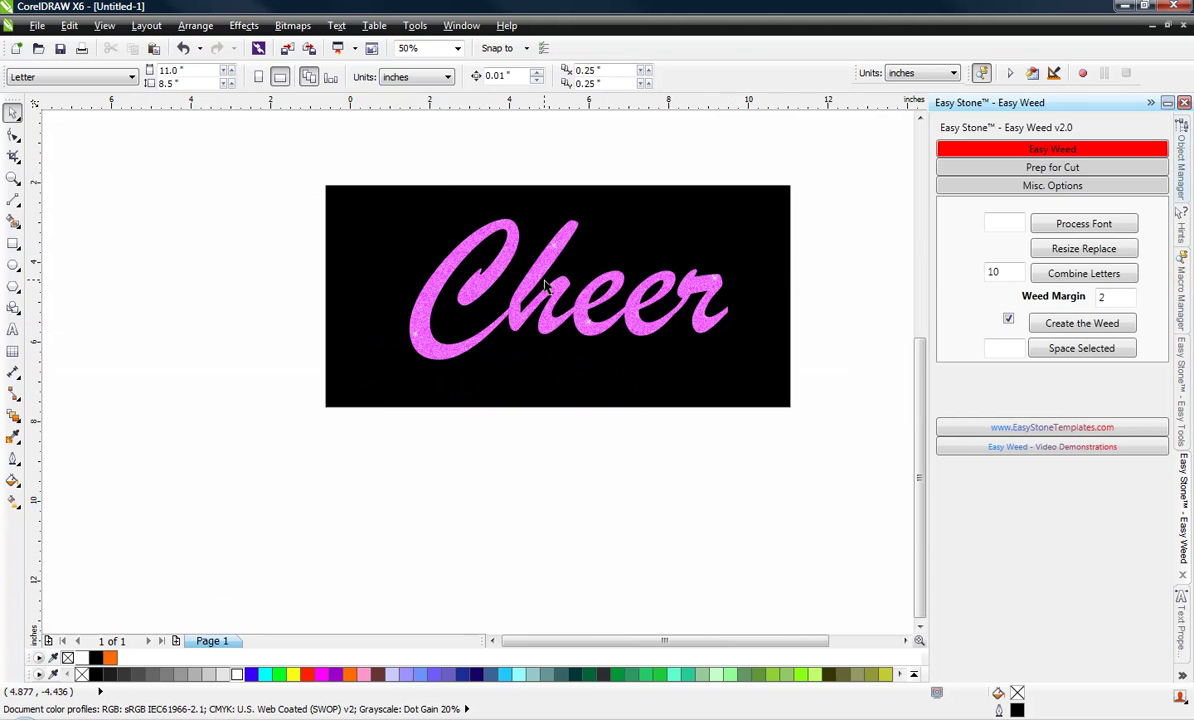
scroll(670, 280, "up", 1)
scroll(400, 280, "down", 1)
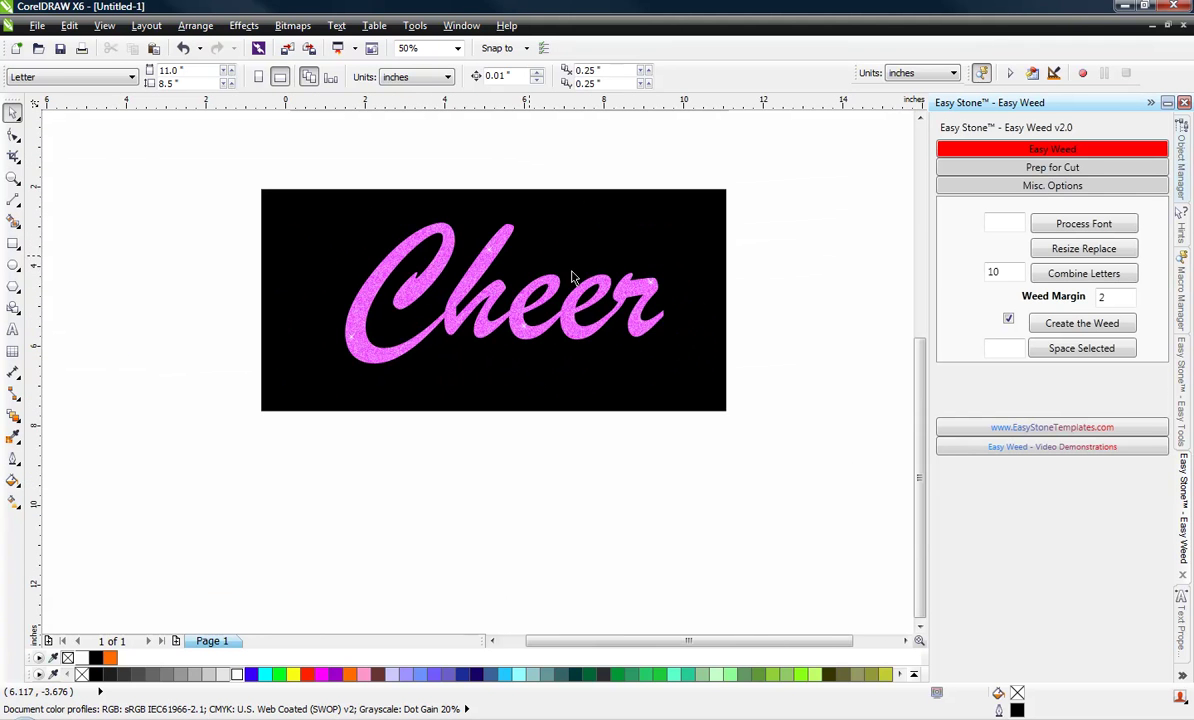
scroll(648, 284, "up", 4)
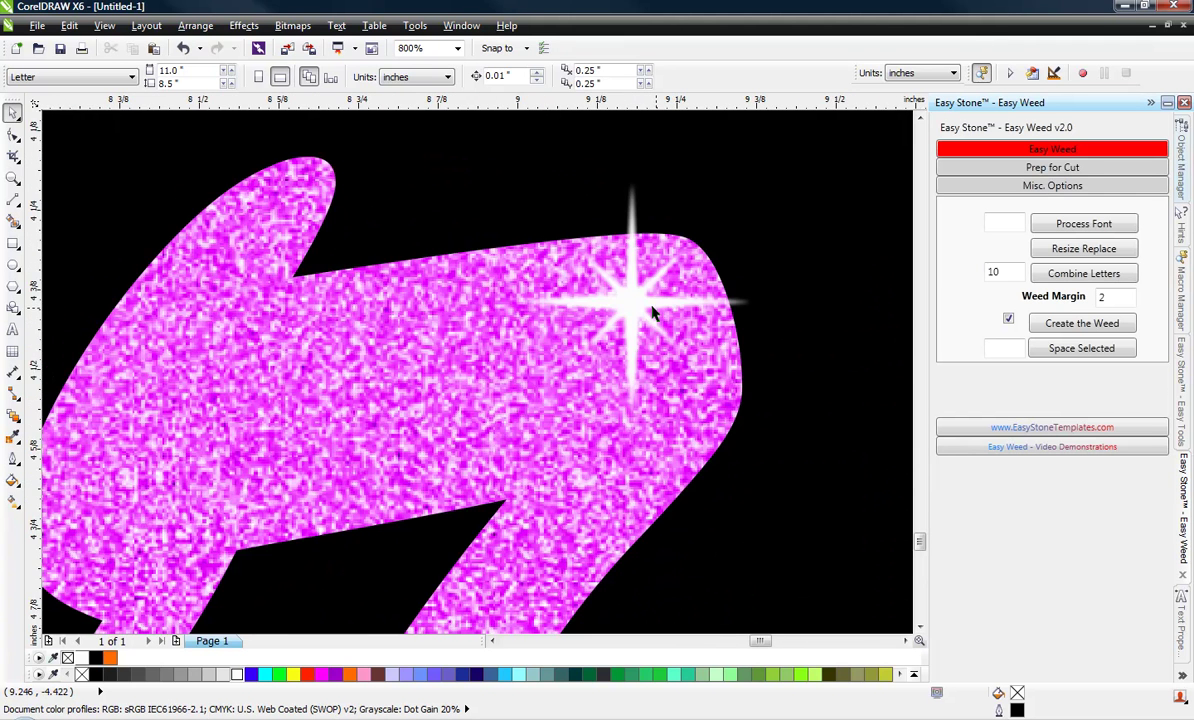
- Apply a stronger 5-pixel Gaussian Blur to the sparkle on the r
left_click(647, 312)
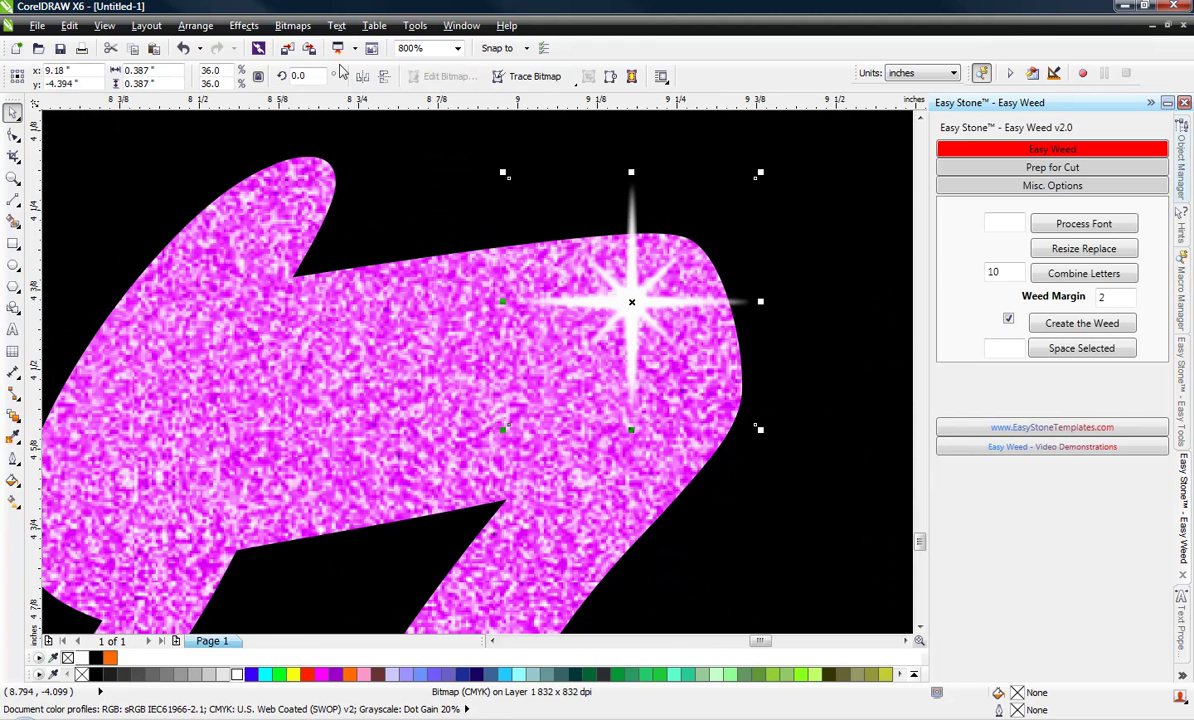
left_click(292, 25)
mouse_move(404, 392)
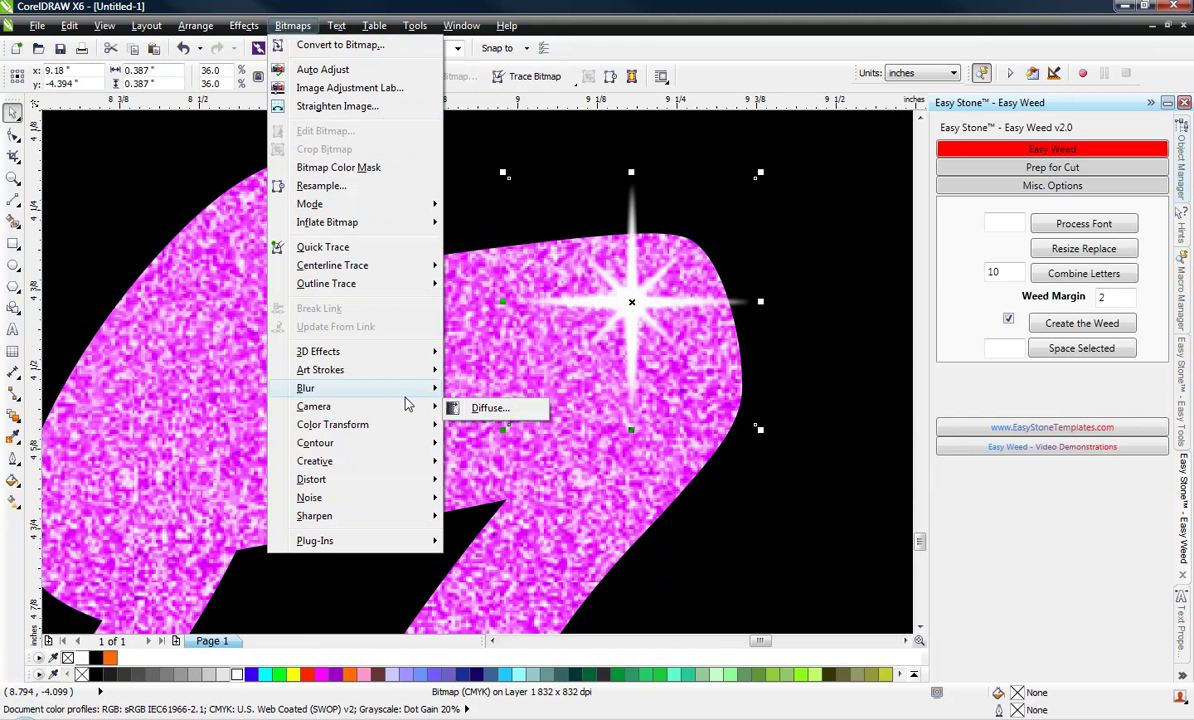
left_click(522, 405)
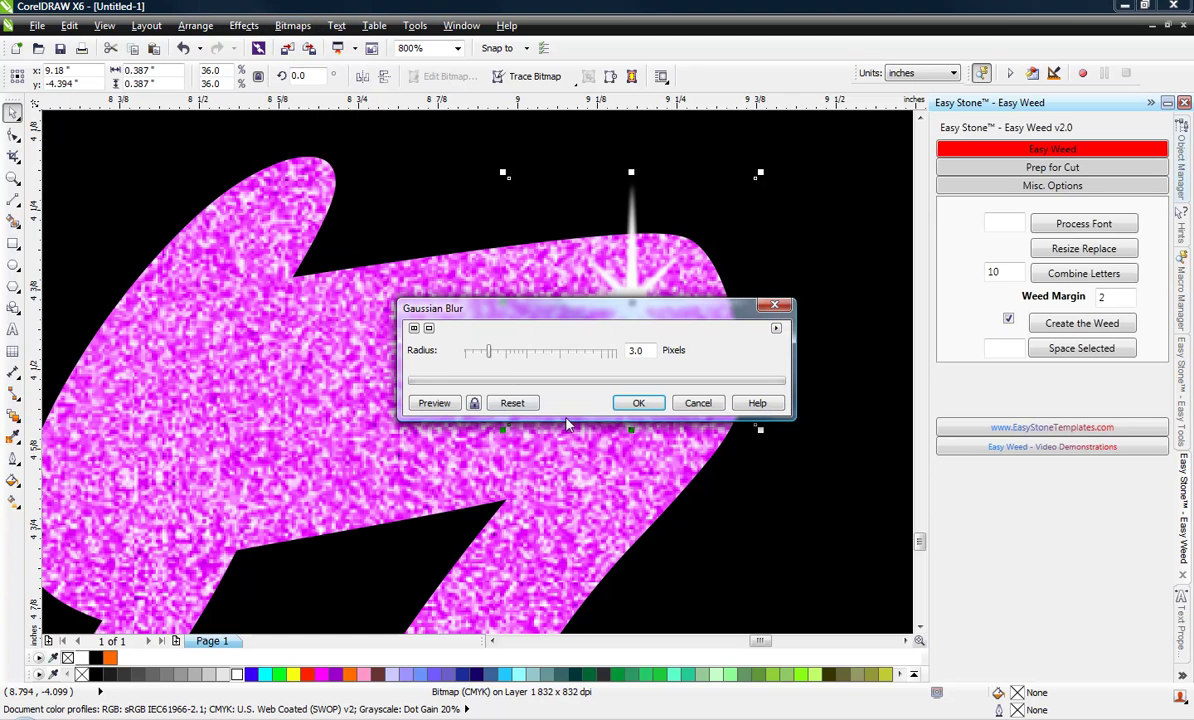
left_click_drag(489, 351, 508, 352)
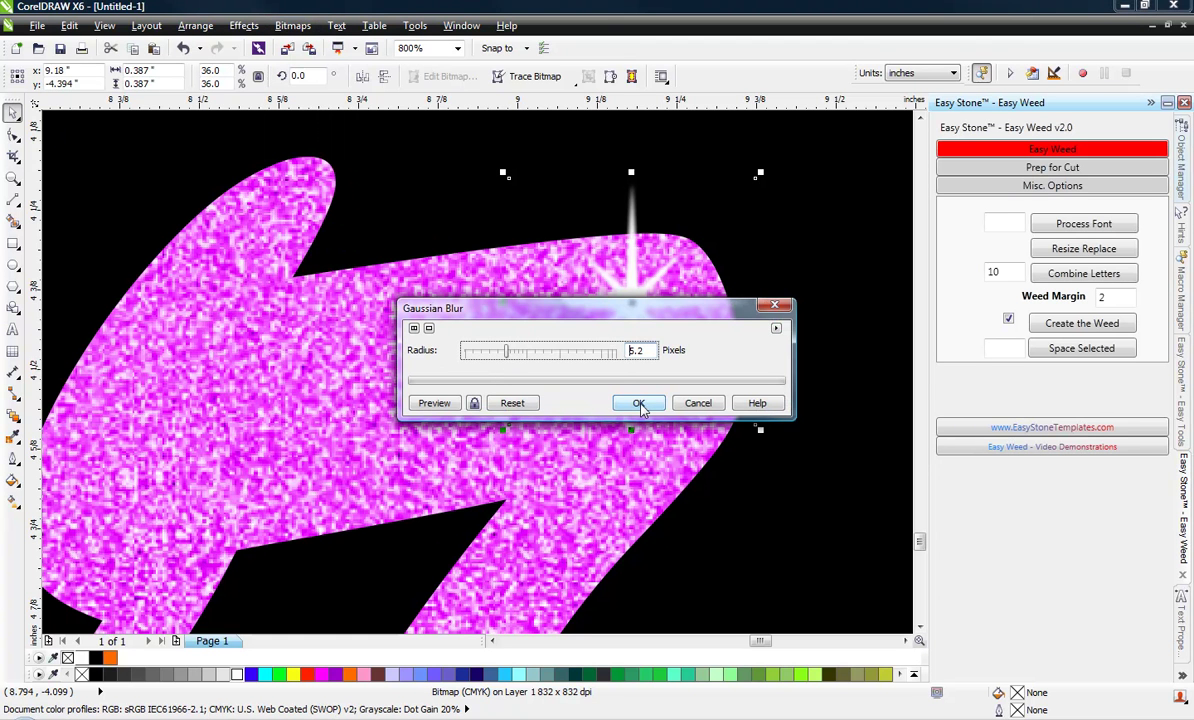
left_click(430, 405)
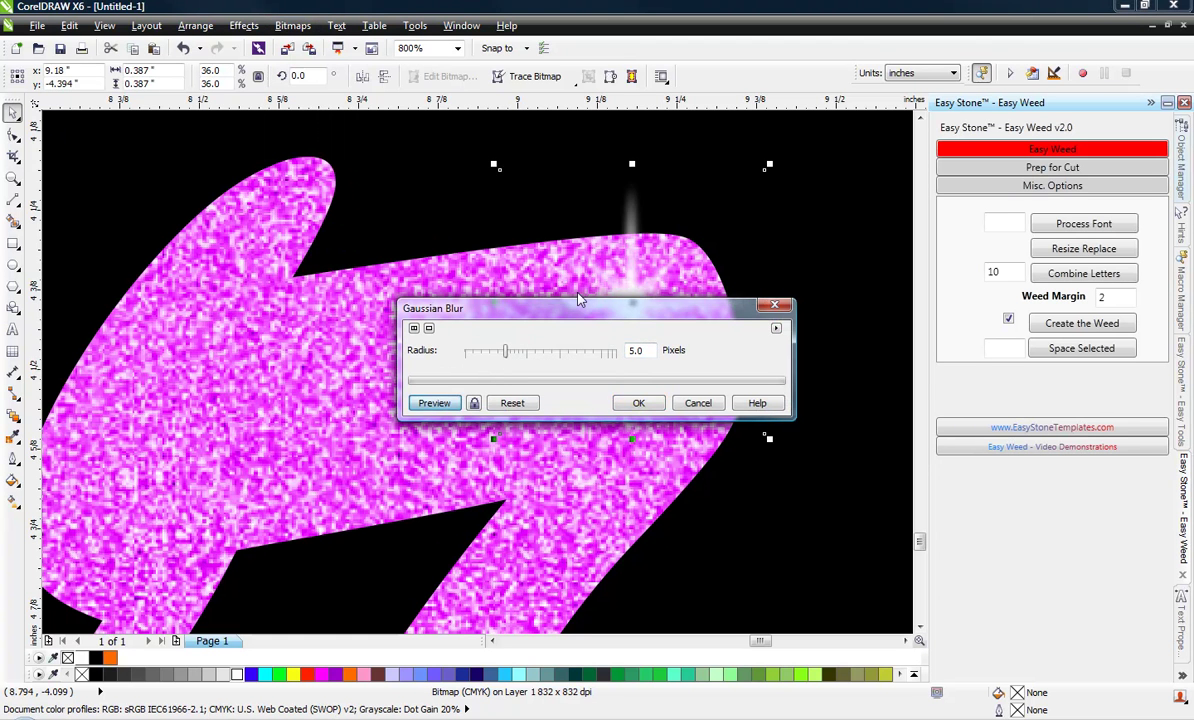
left_click_drag(578, 318, 279, 213)
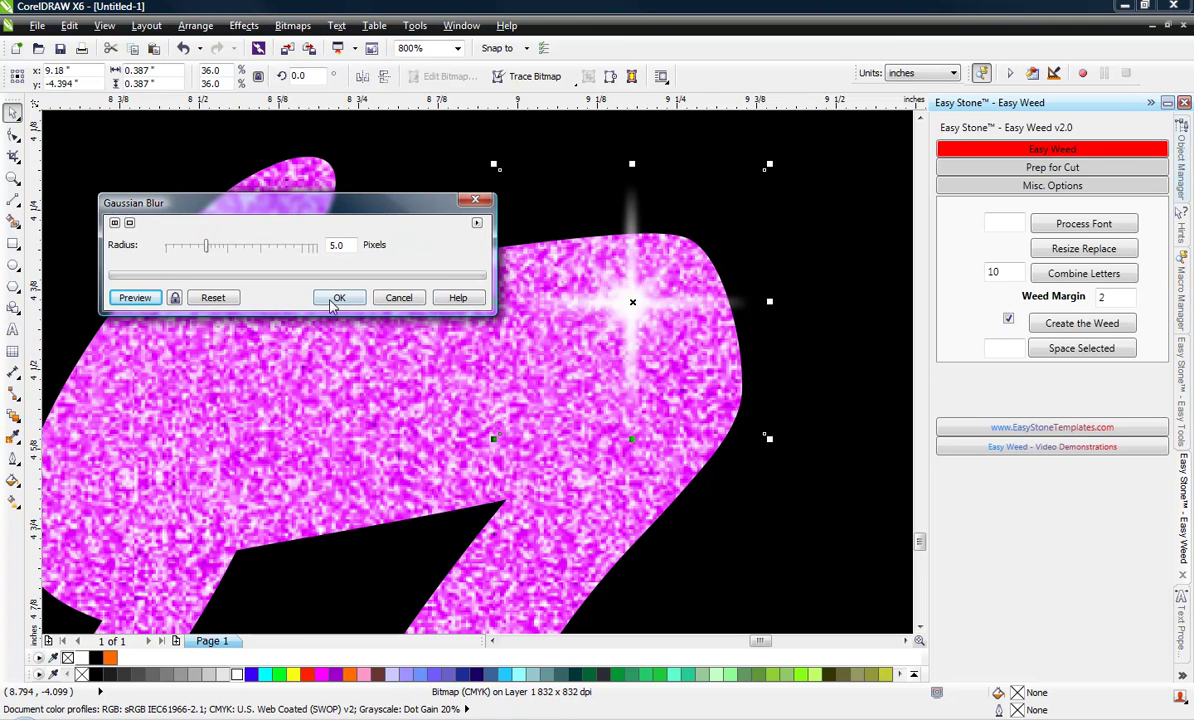
key("Return")
scroll(680, 315, "down", 3)
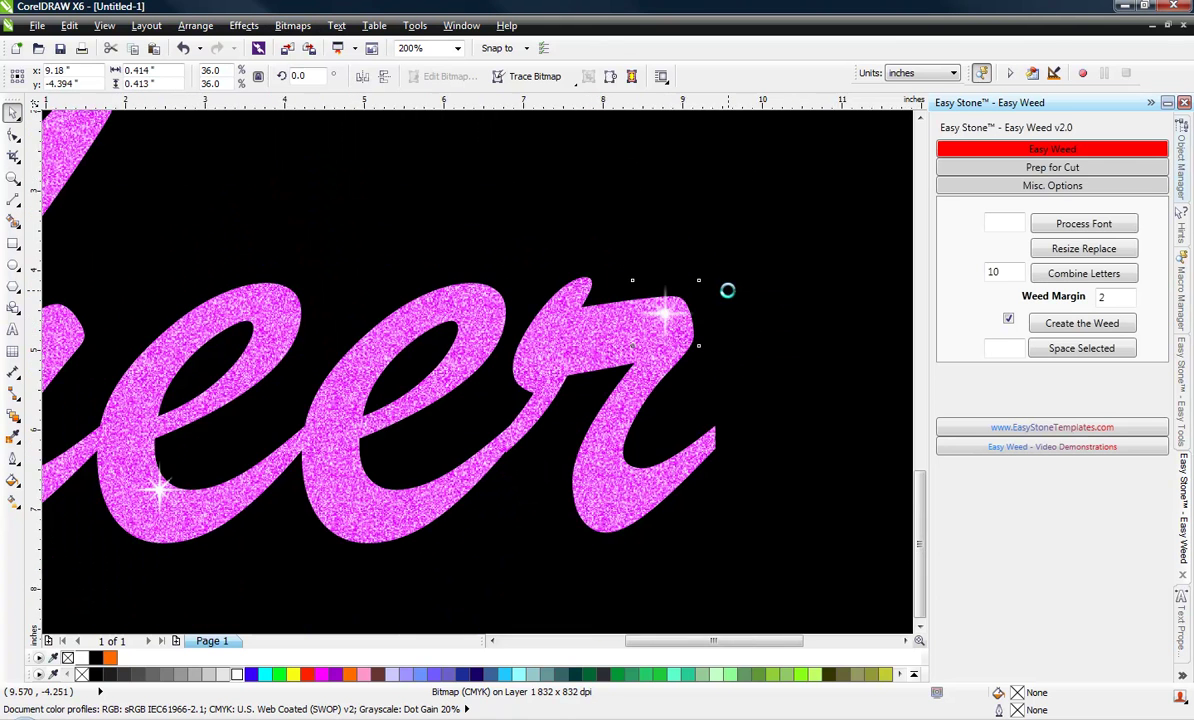
- Check the sparkle on the e, then select the glint on top of the r
left_click(856, 273)
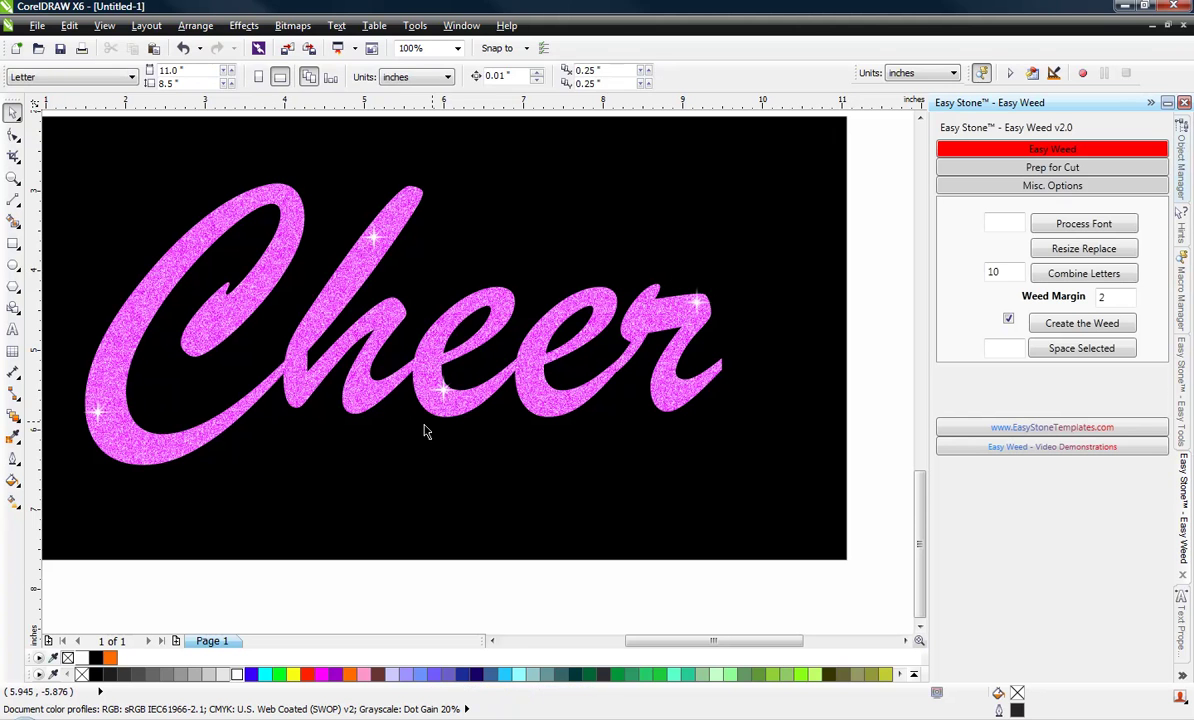
left_click(443, 393)
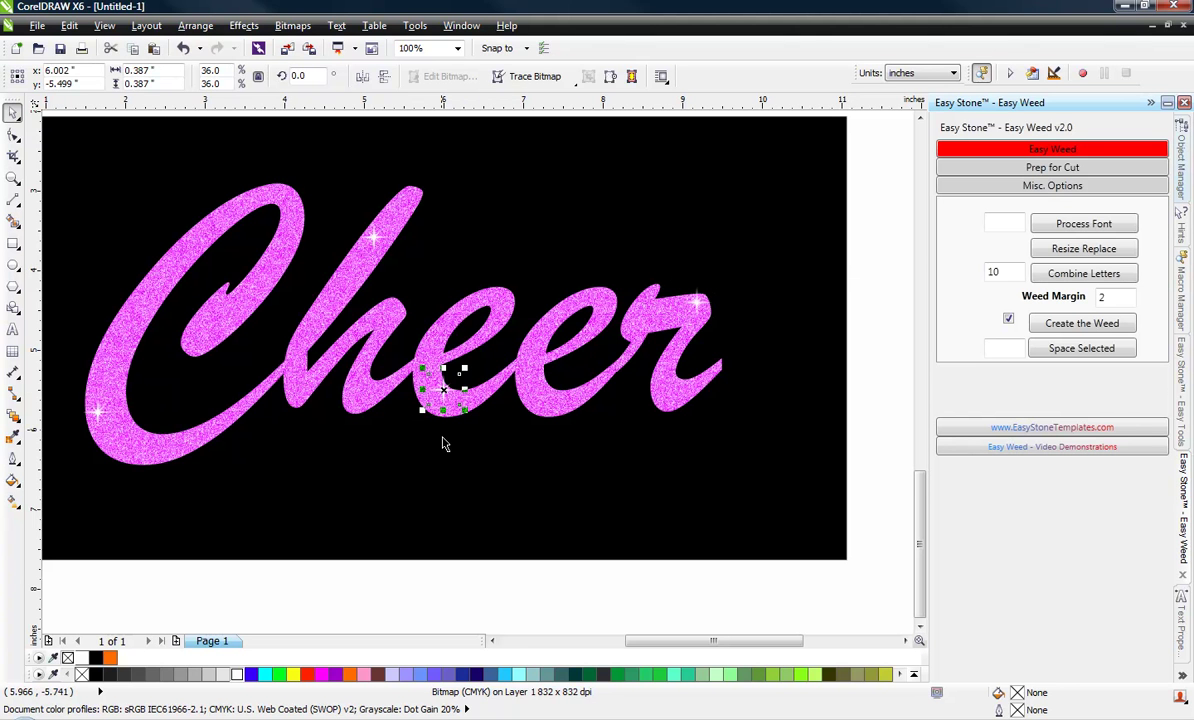
left_click(885, 308)
scroll(727, 293, "up", 1)
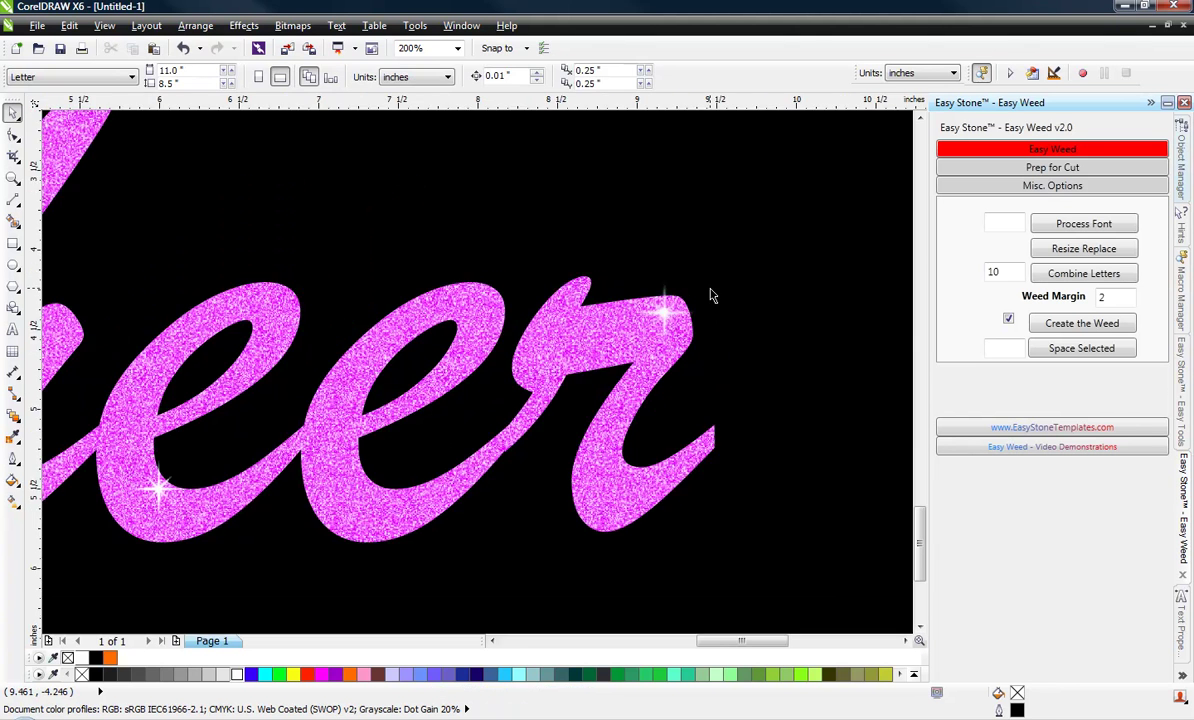
scroll(658, 293, "up", 1)
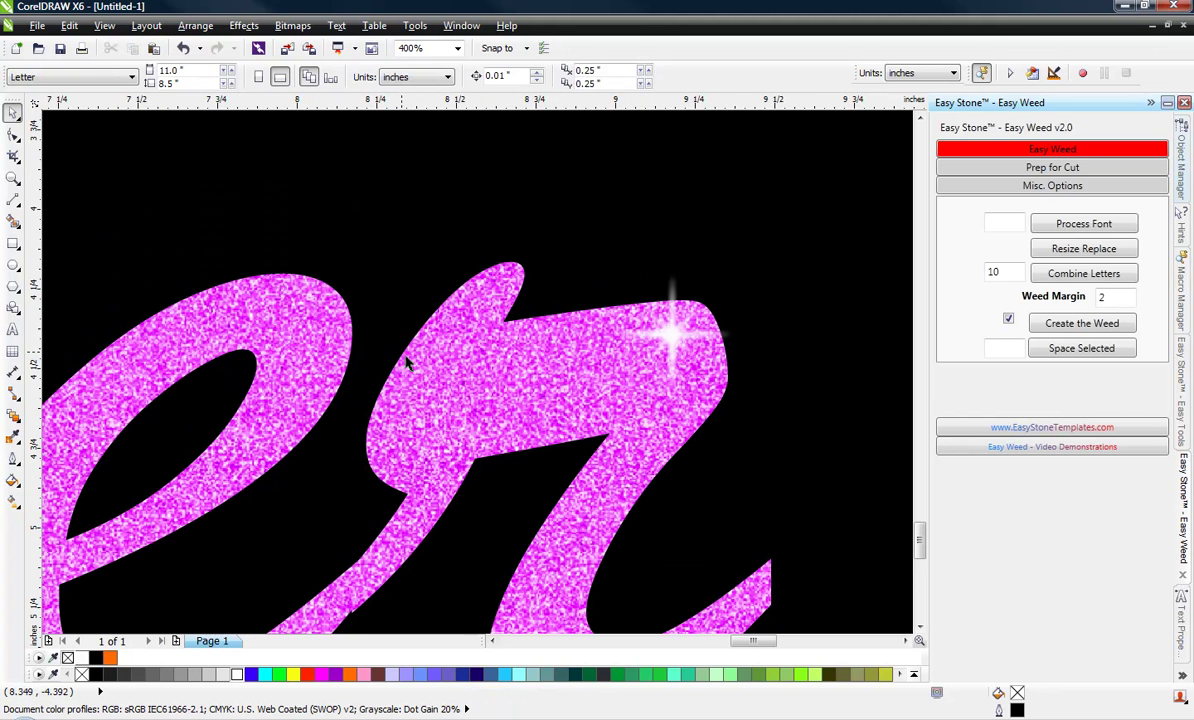
left_click(670, 340)
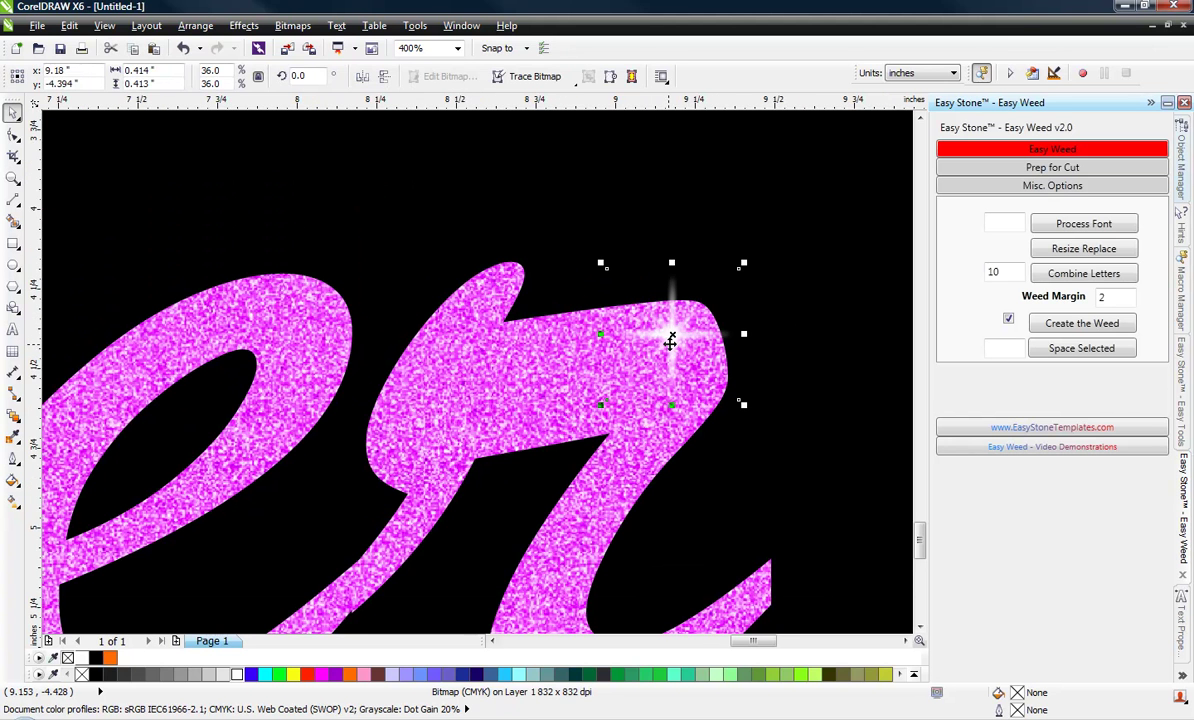
- Convert the 'r' glint to RGB in Image Adjustment Lab, warming temperature to 6,893 and tint to -75
left_click(294, 26)
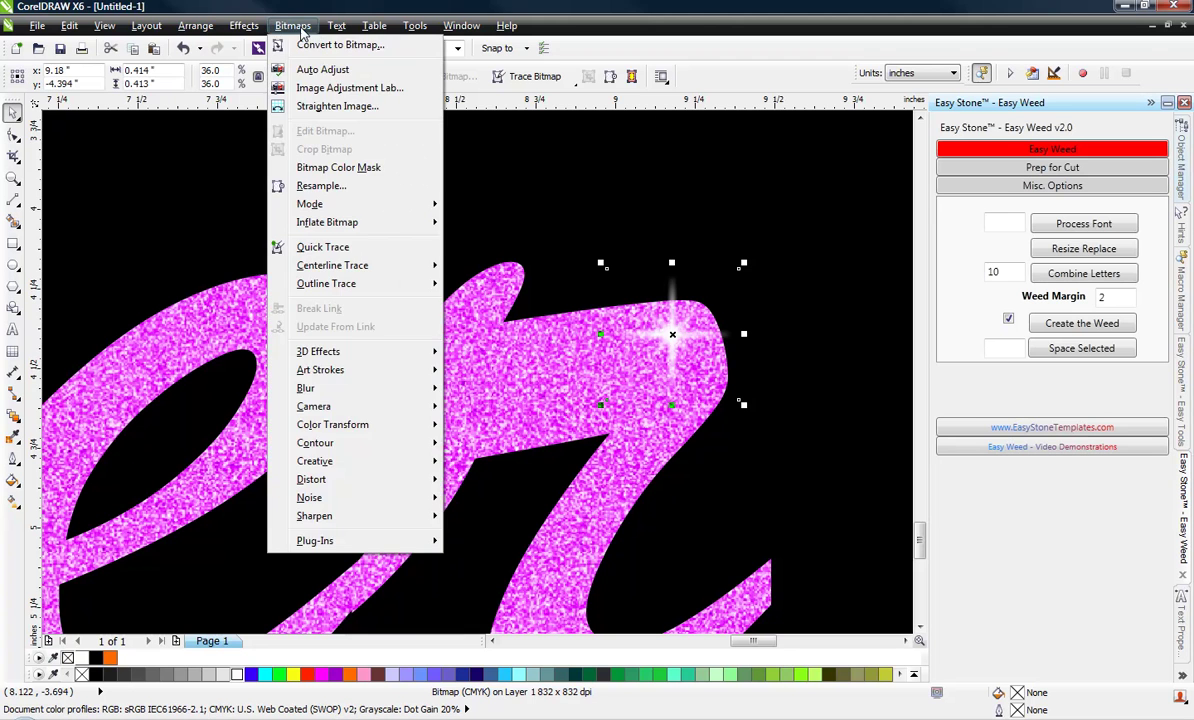
left_click(330, 88)
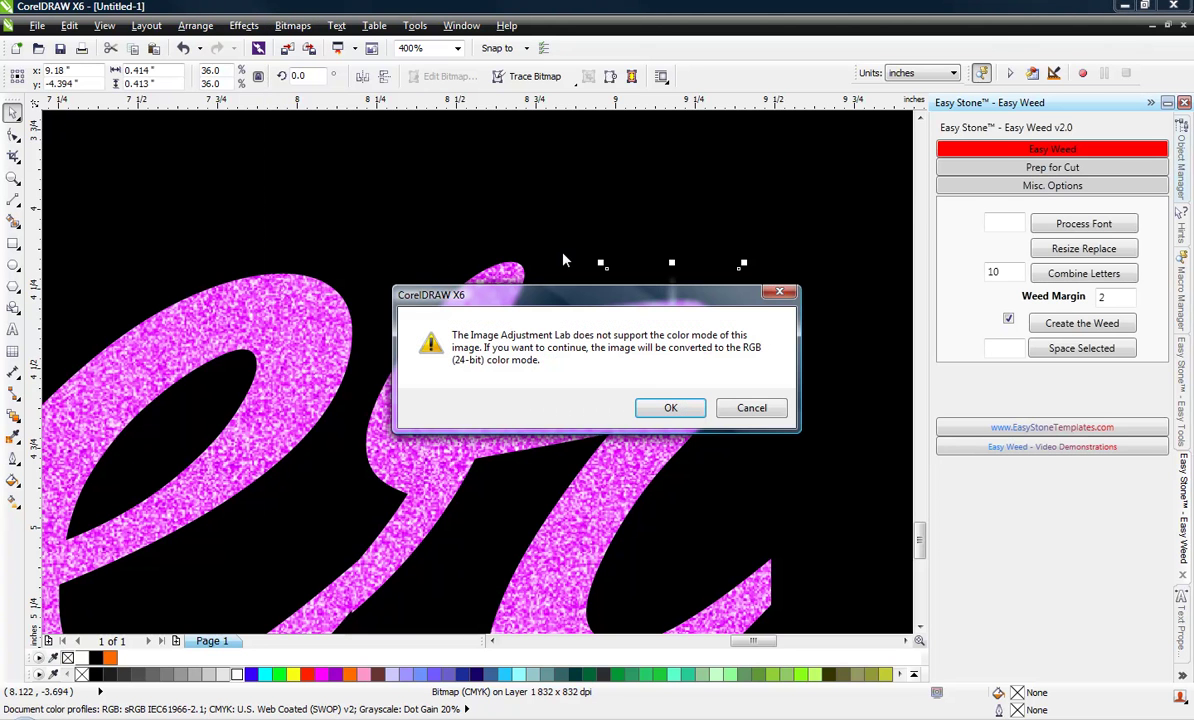
left_click(671, 406)
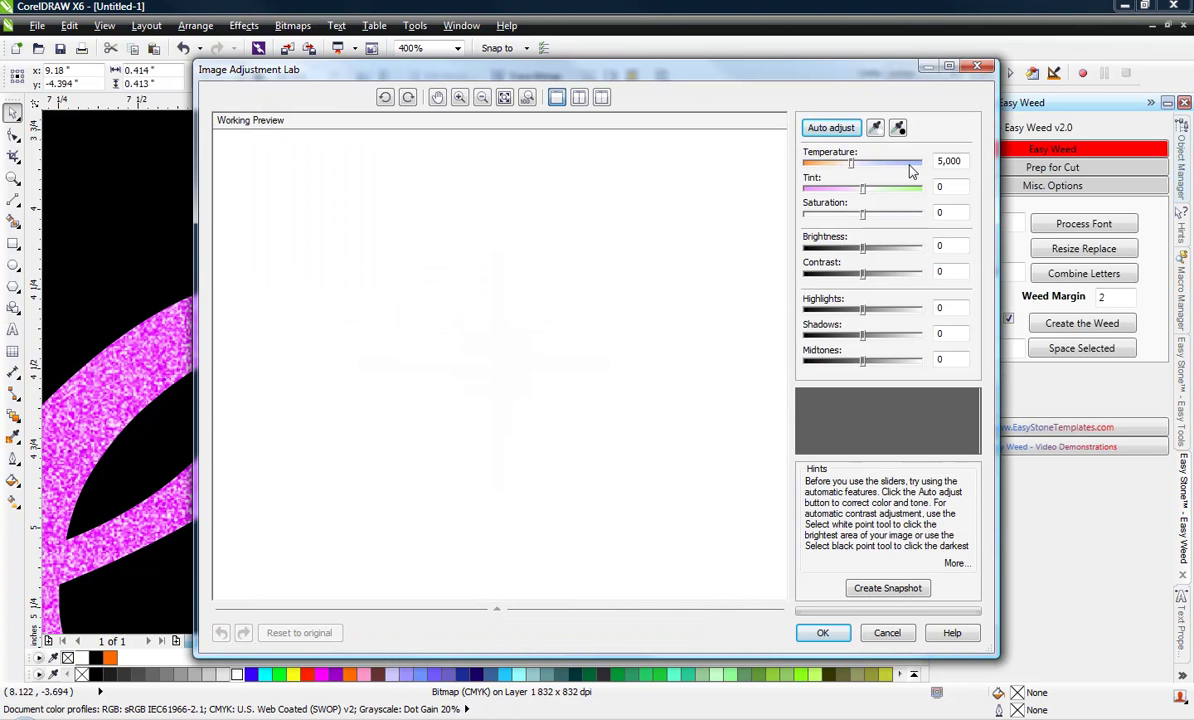
left_click(829, 248)
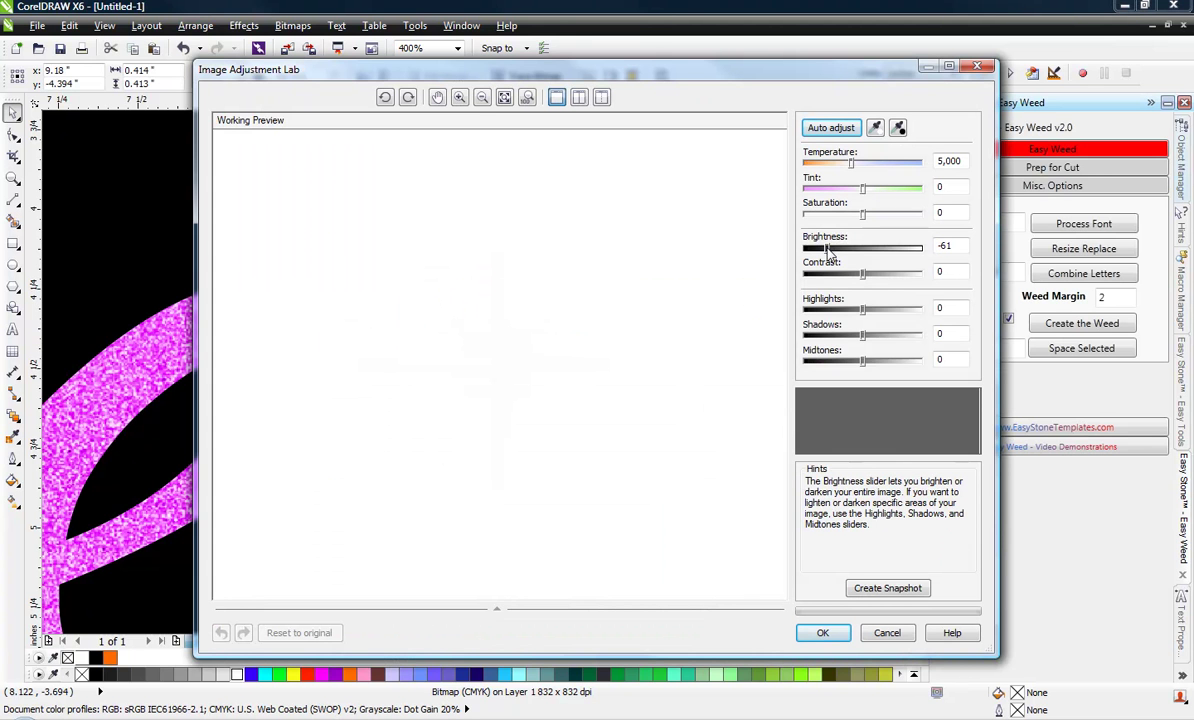
left_click(880, 162)
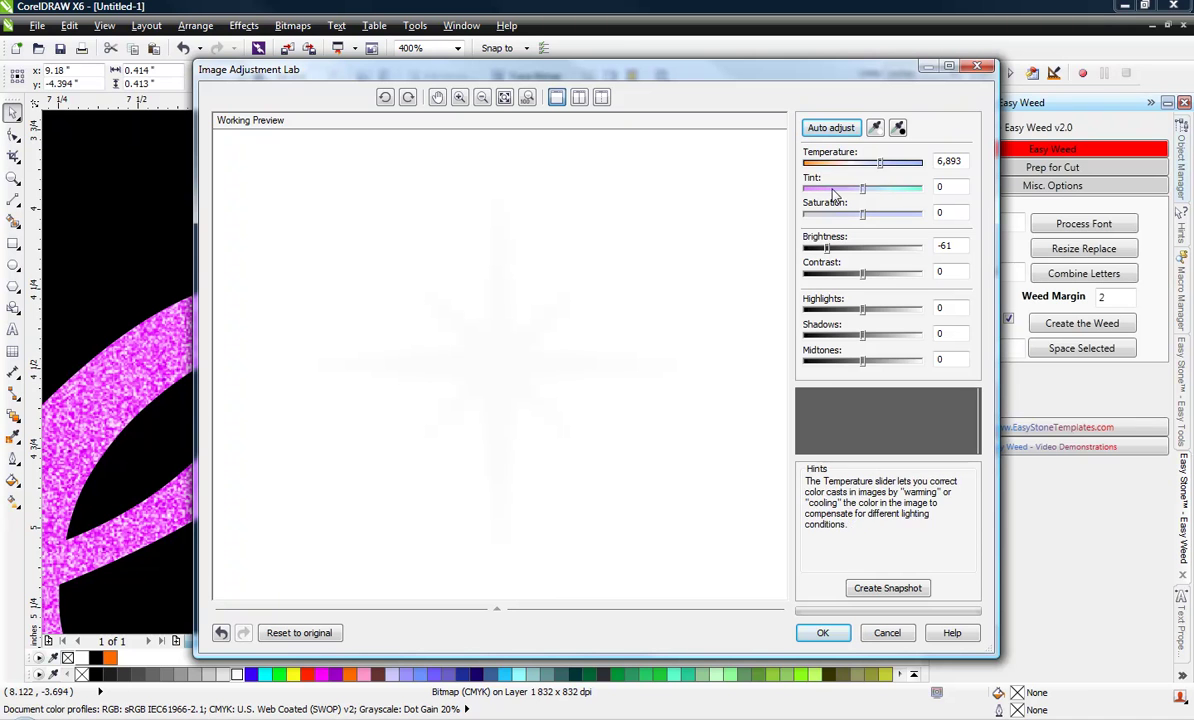
left_click(831, 188)
left_click_drag(830, 189, 818, 190)
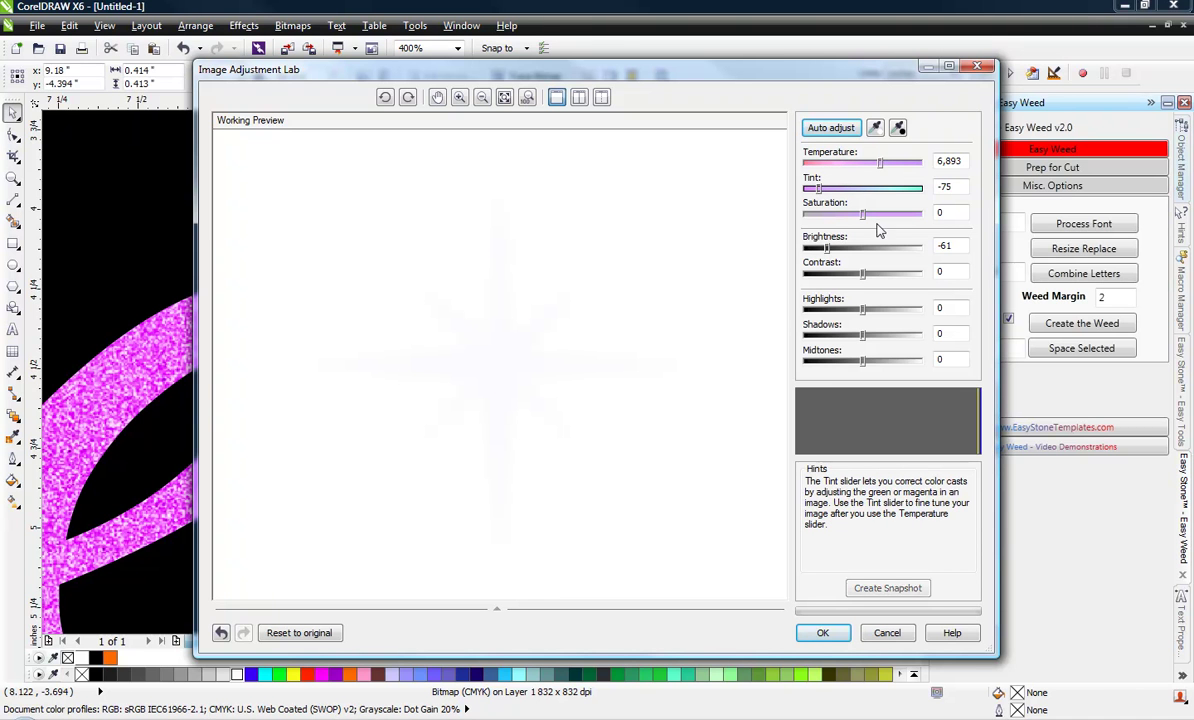
- Darken the glint: shadows about -74, midtones -78, saturation -78, brightness down to -100
left_click(822, 336)
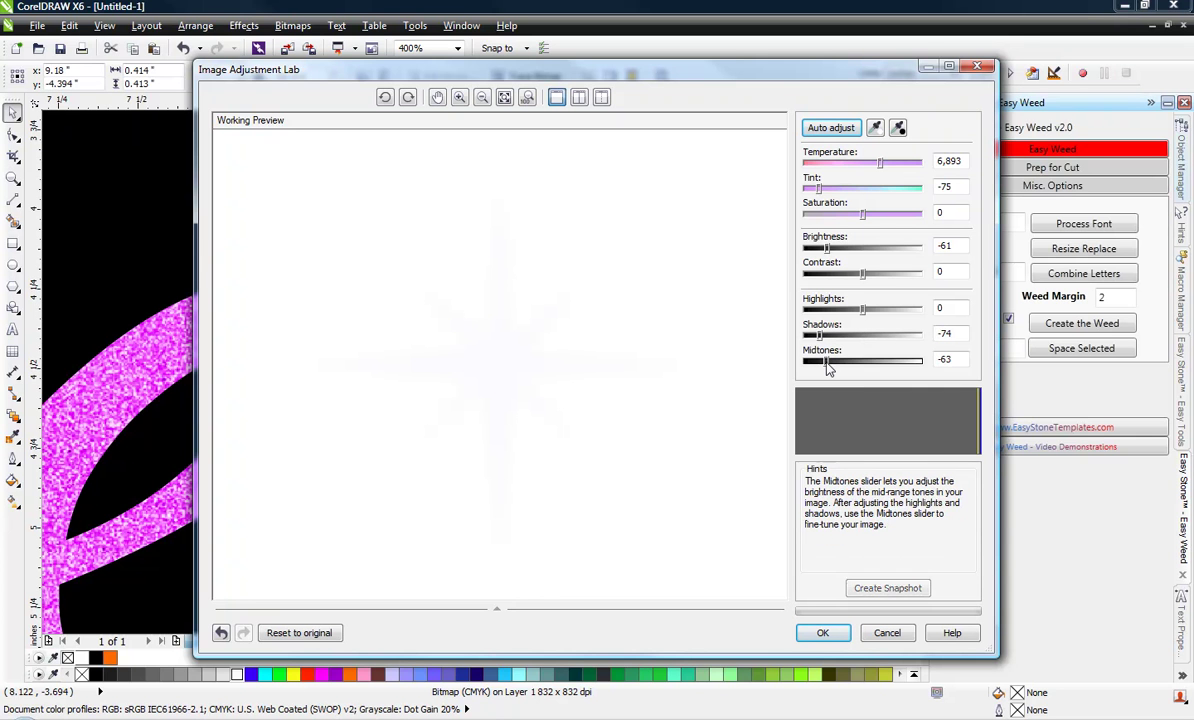
left_click(817, 361)
left_click(812, 247)
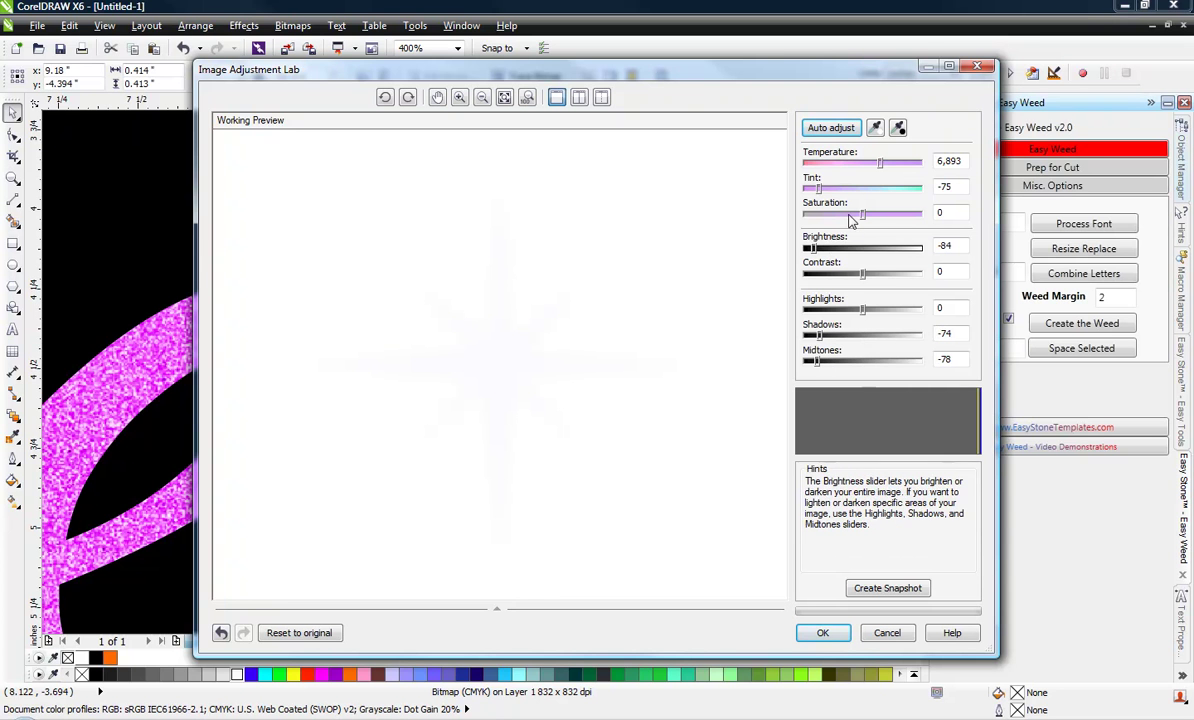
left_click(817, 214)
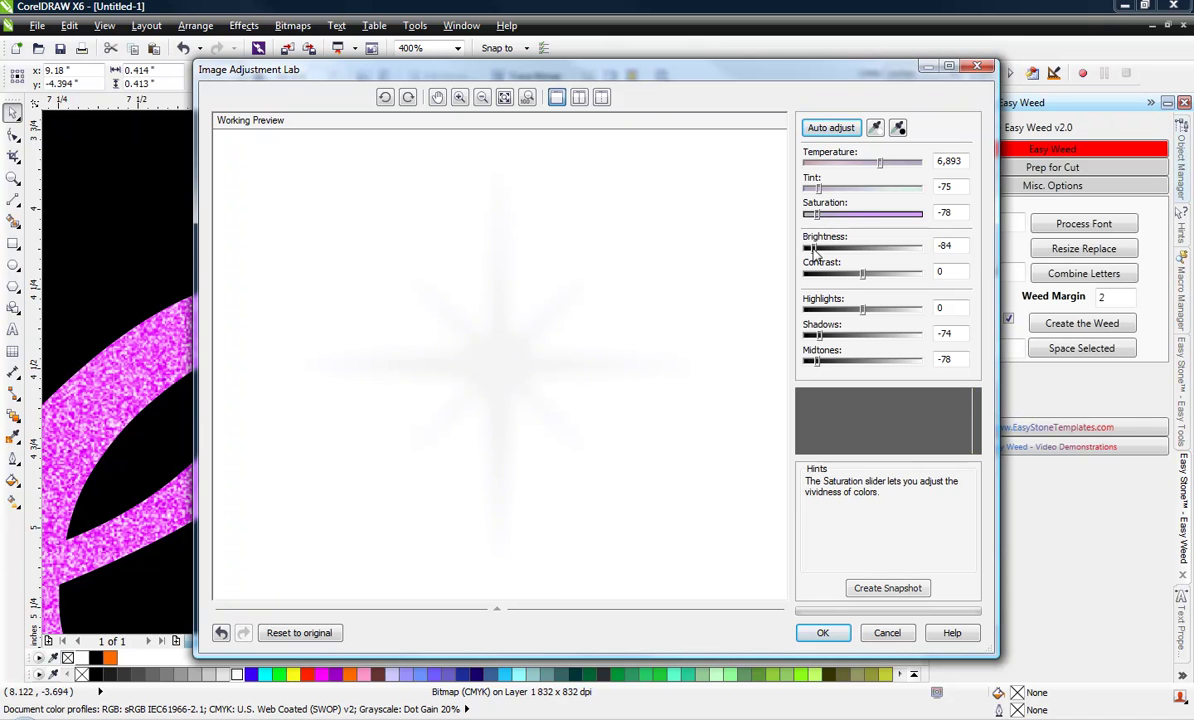
left_click_drag(815, 252, 753, 208)
left_click_drag(821, 248, 753, 207)
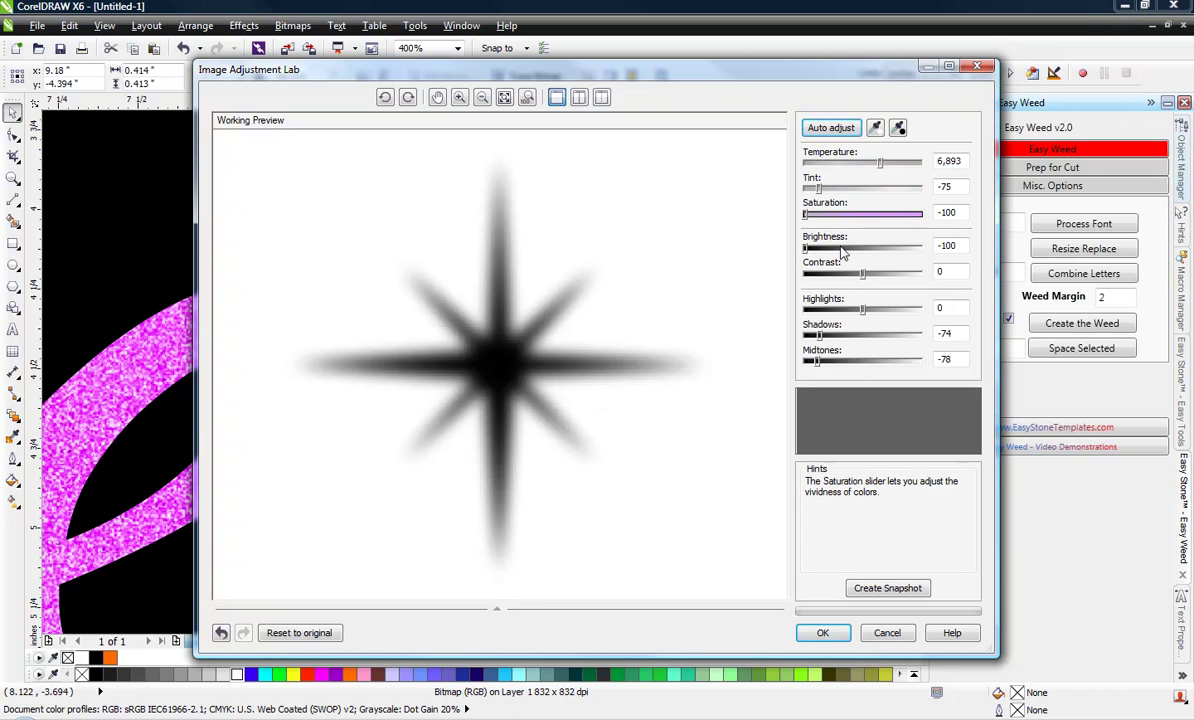
- Make the glint magenta with saturation 53, temperature 4,606 and tint -68
left_click(884, 216)
left_click(894, 217)
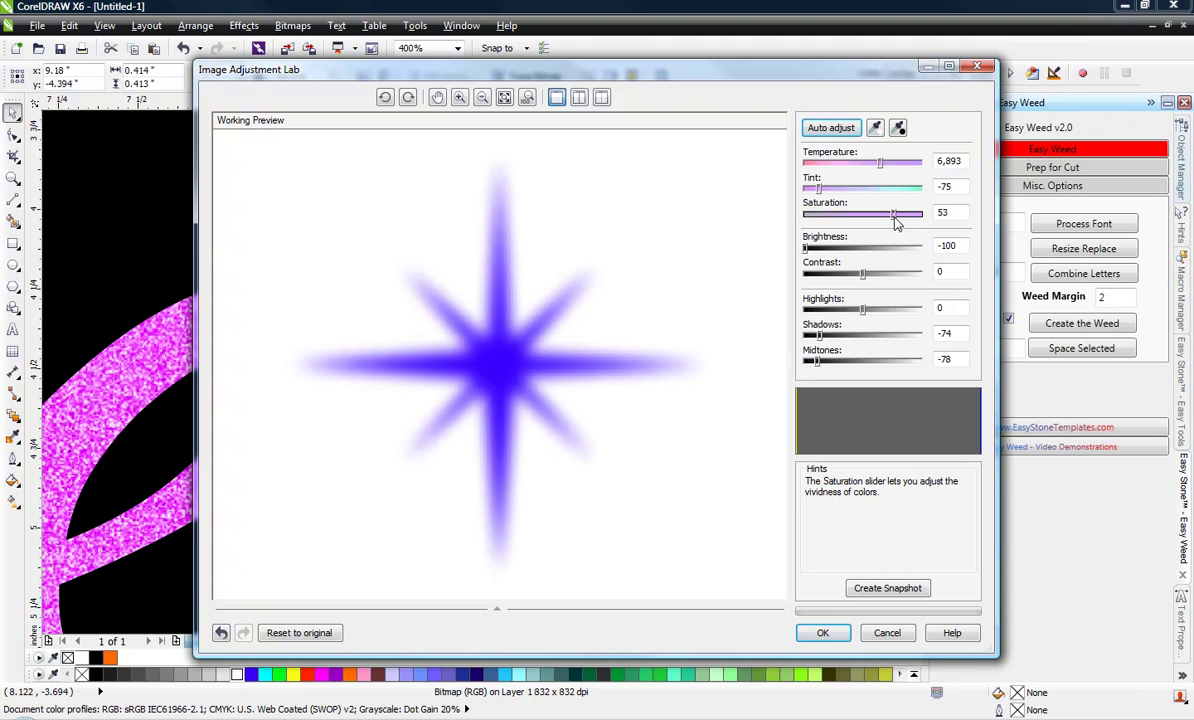
left_click(845, 162)
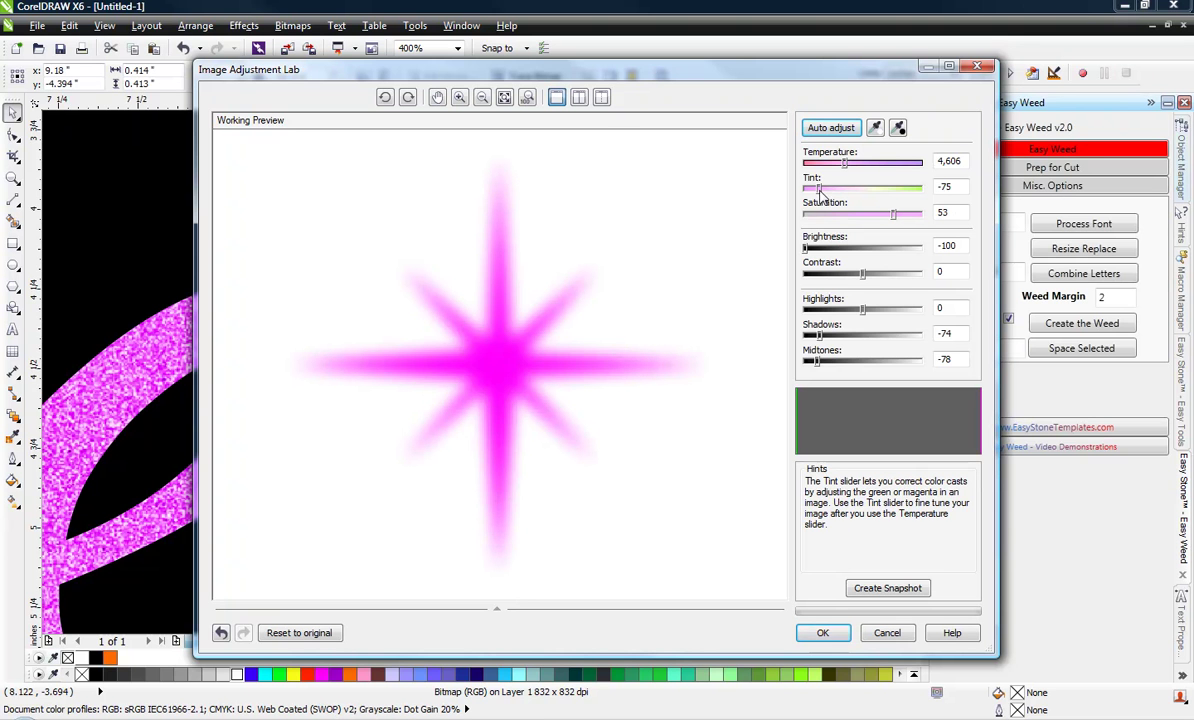
left_click_drag(819, 193, 823, 197)
left_click(824, 633)
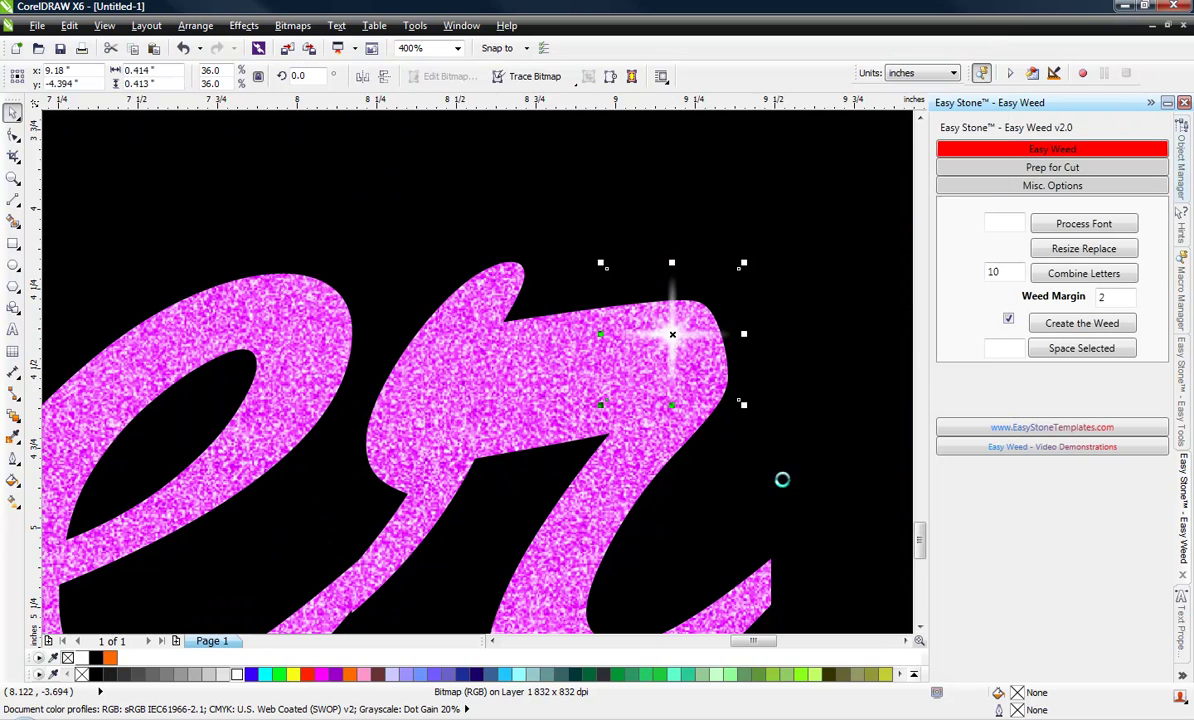
scroll(761, 313, "down", 1)
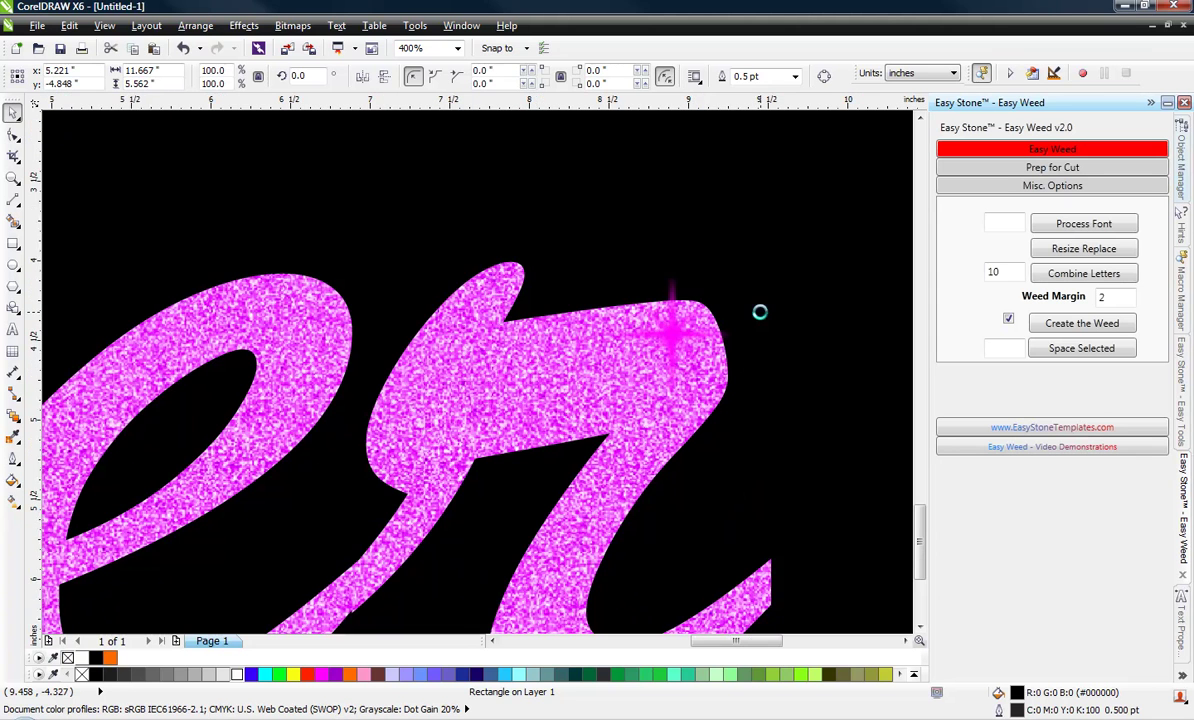
left_click(729, 327)
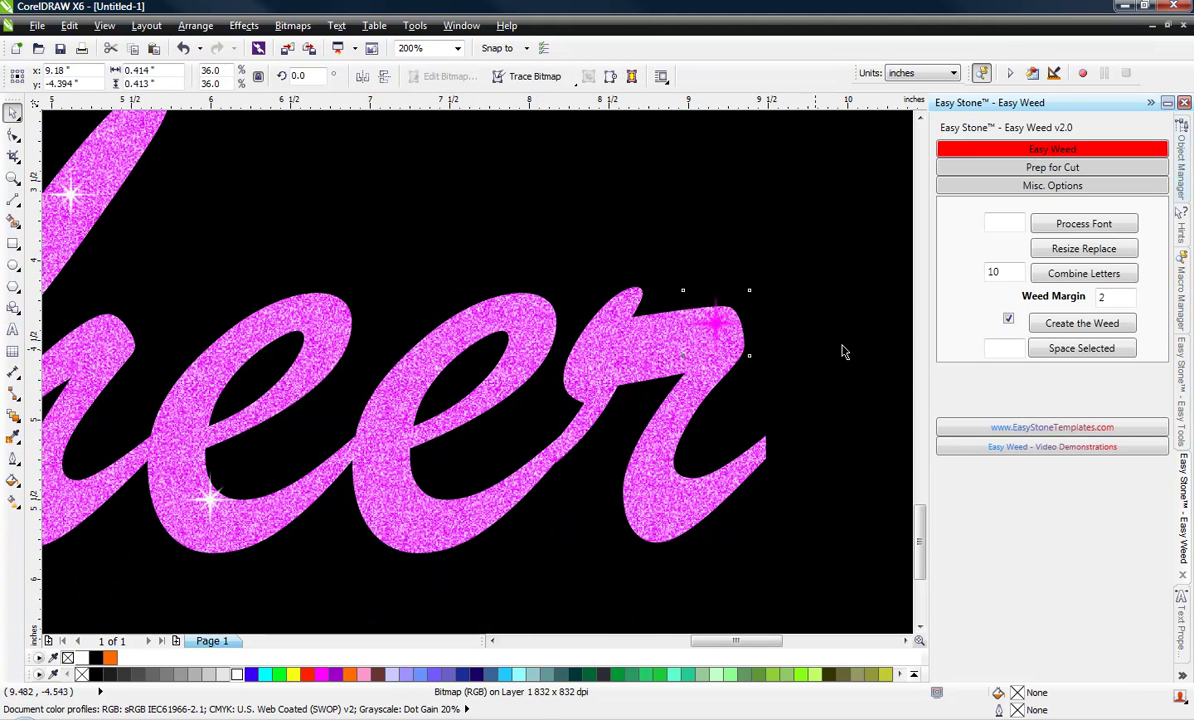
left_click(728, 340)
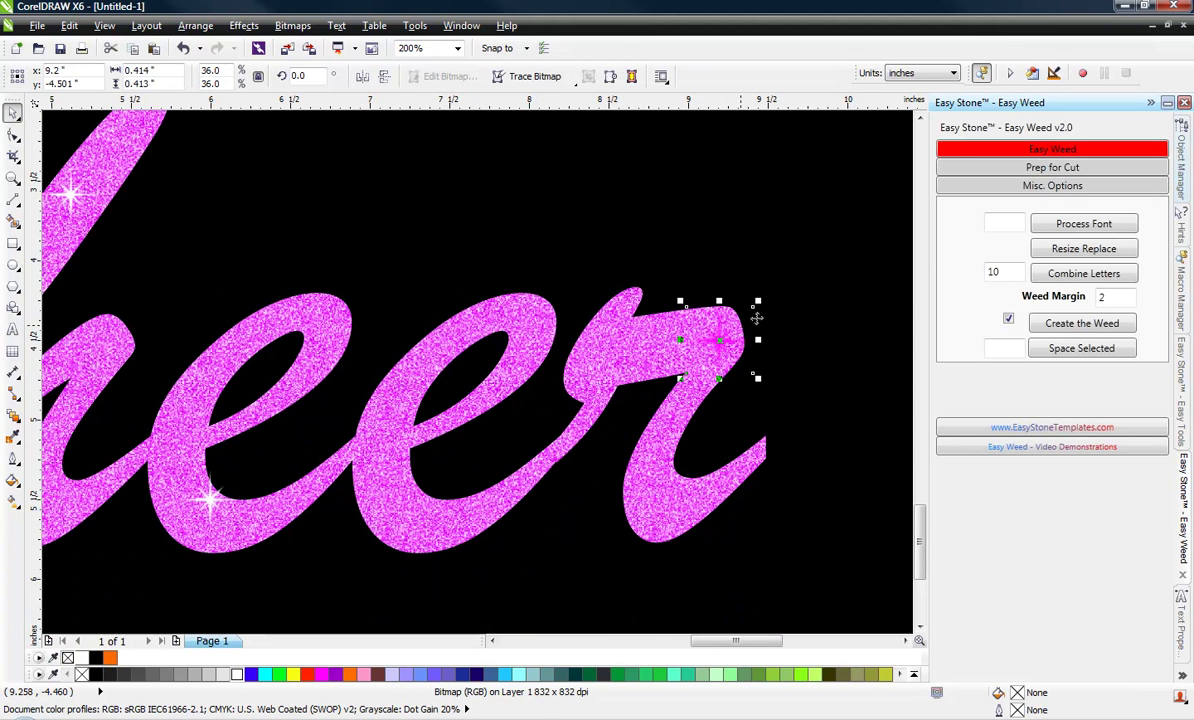
left_click(720, 342)
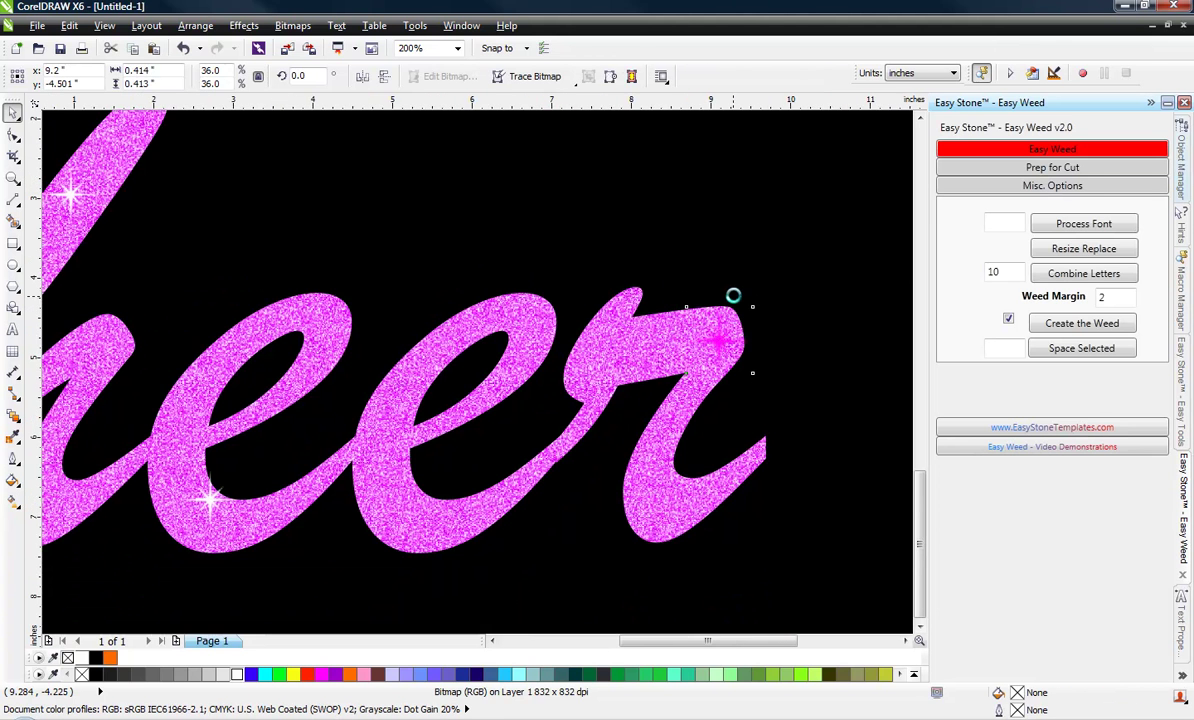
scroll(733, 293, "down", 1)
left_click(888, 283)
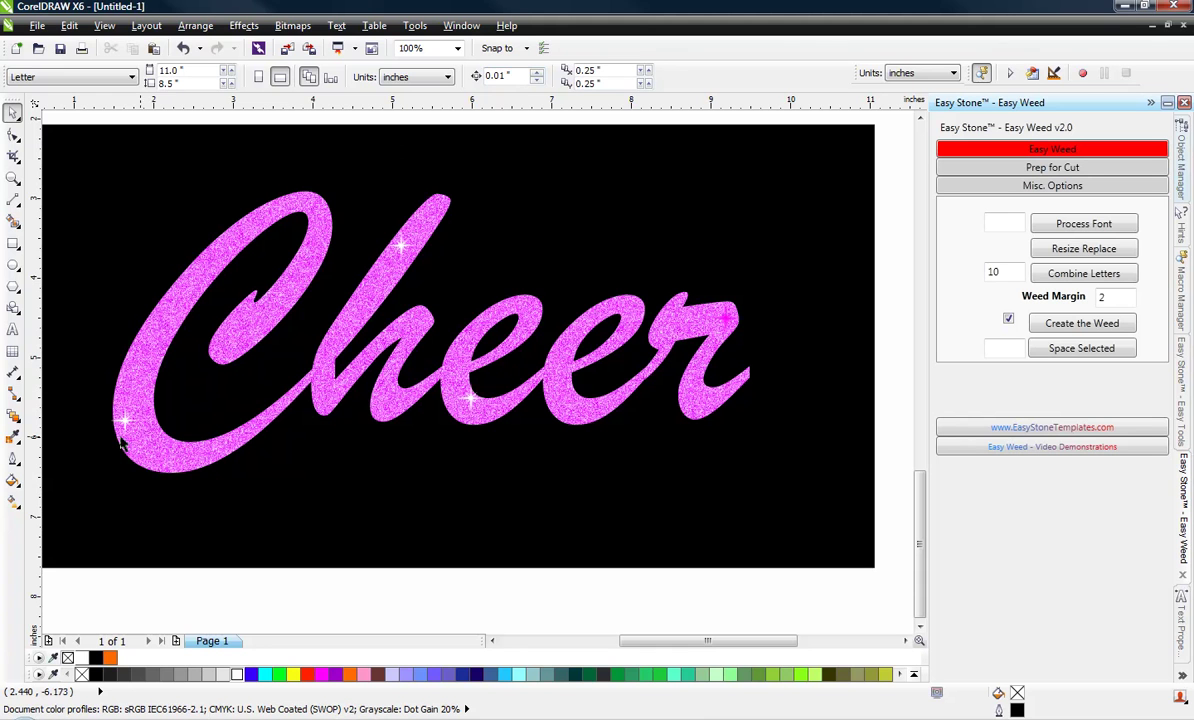
left_click(468, 400)
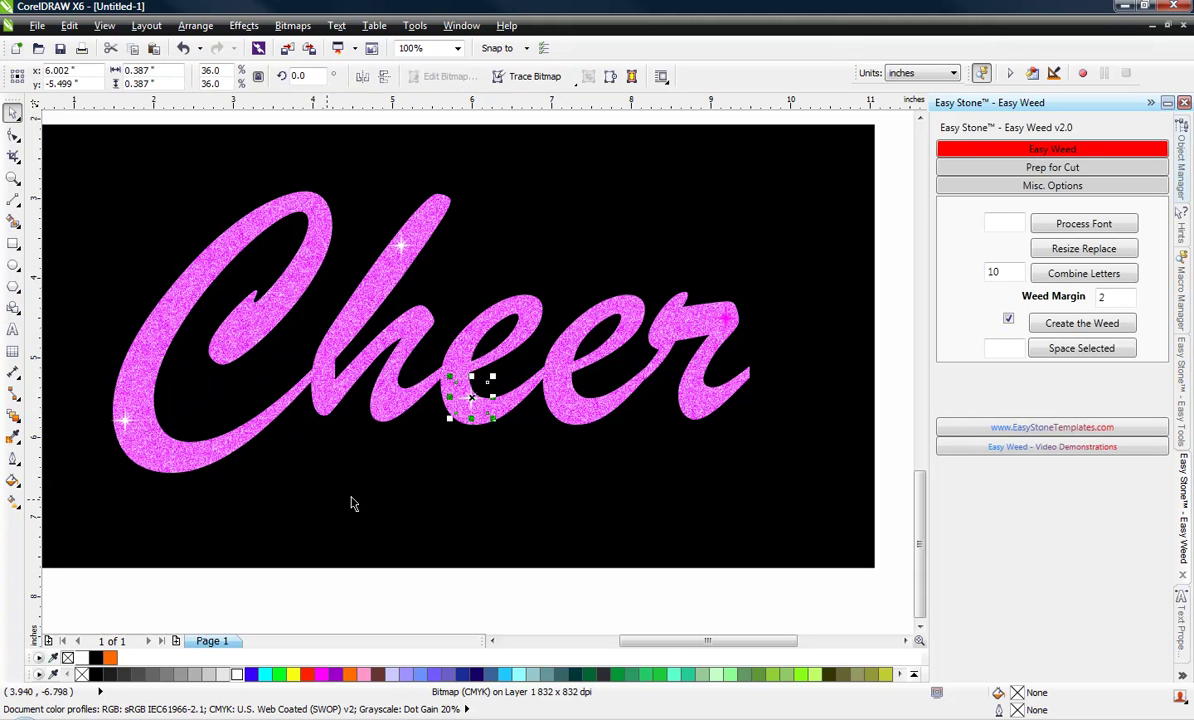
left_click(720, 320)
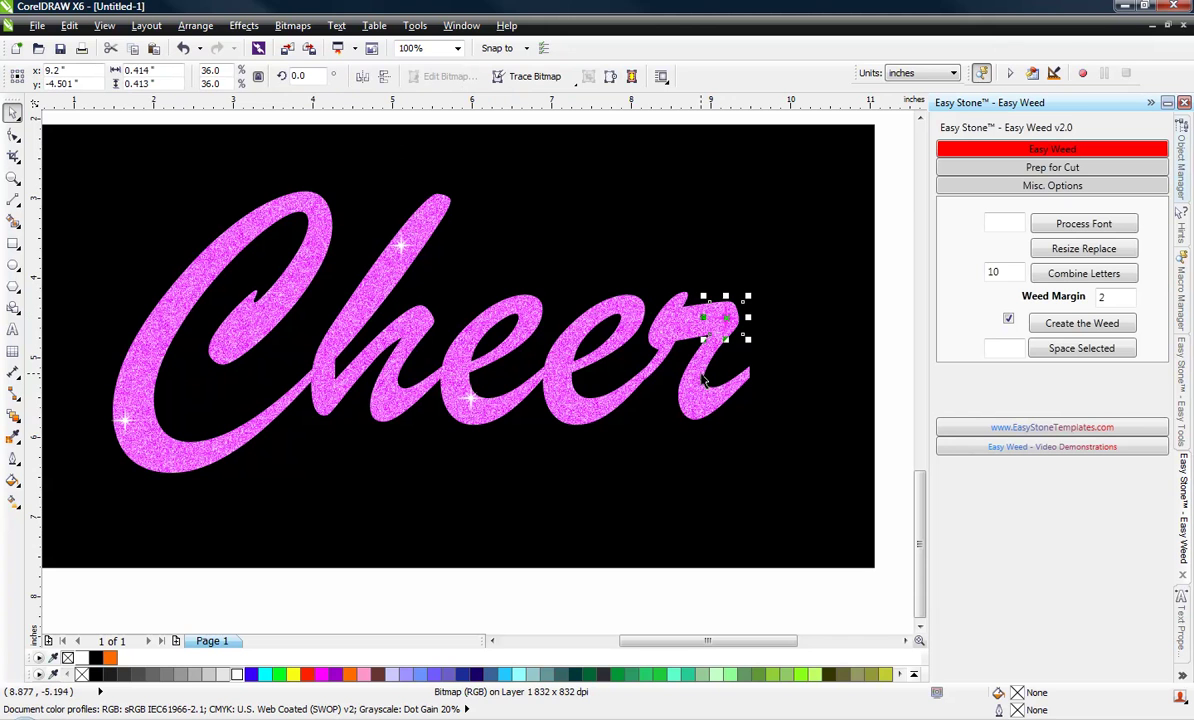
left_click(883, 348)
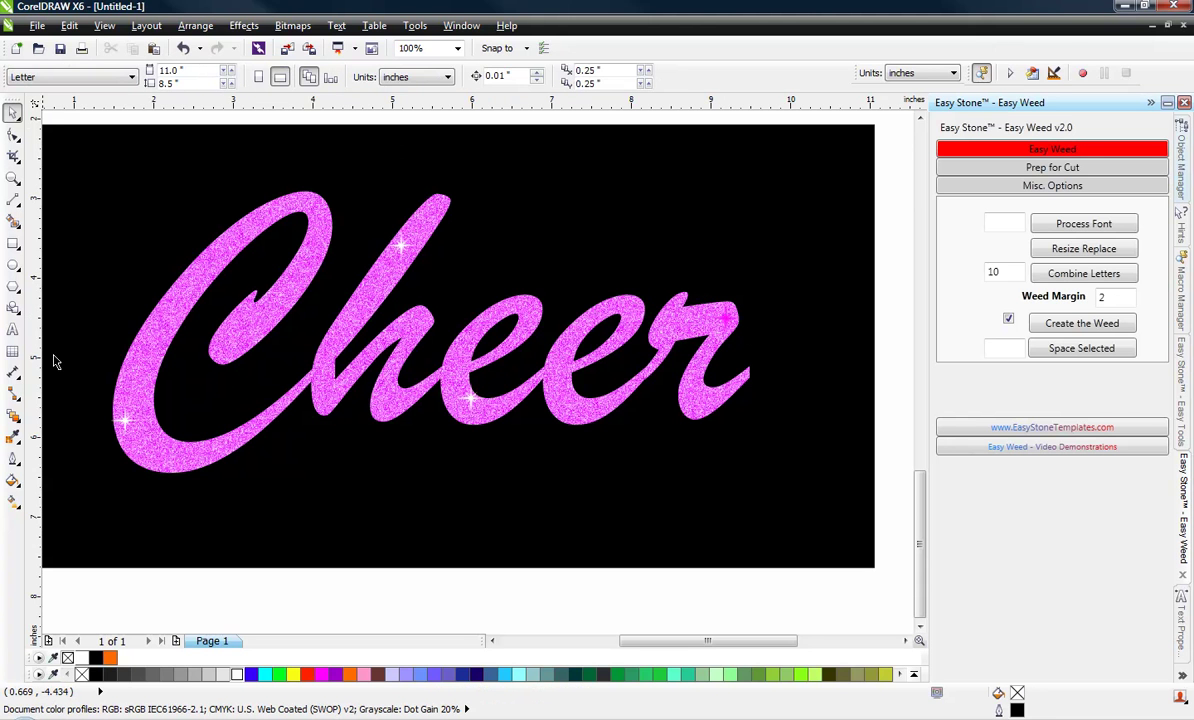